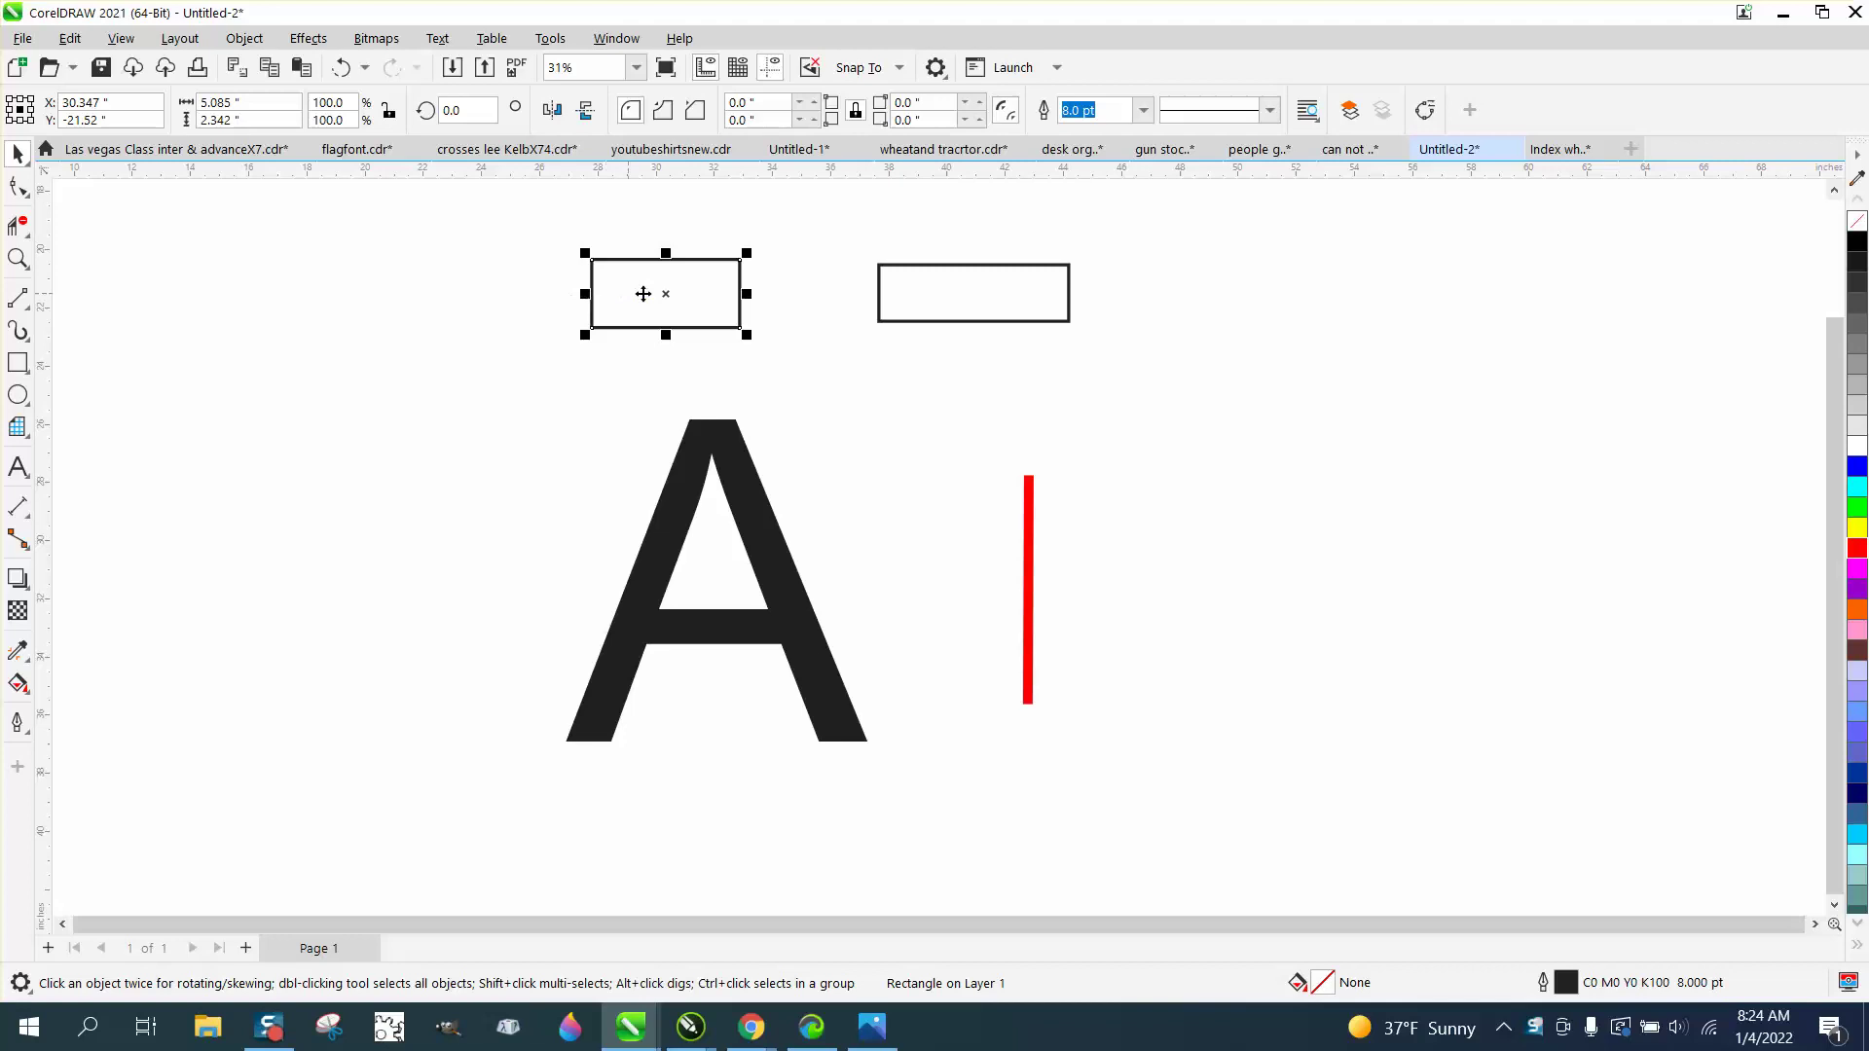
- Start recording a macro named deg, saved in GlobalMacros, with the smaller rectangle selected
left_click(551, 41)
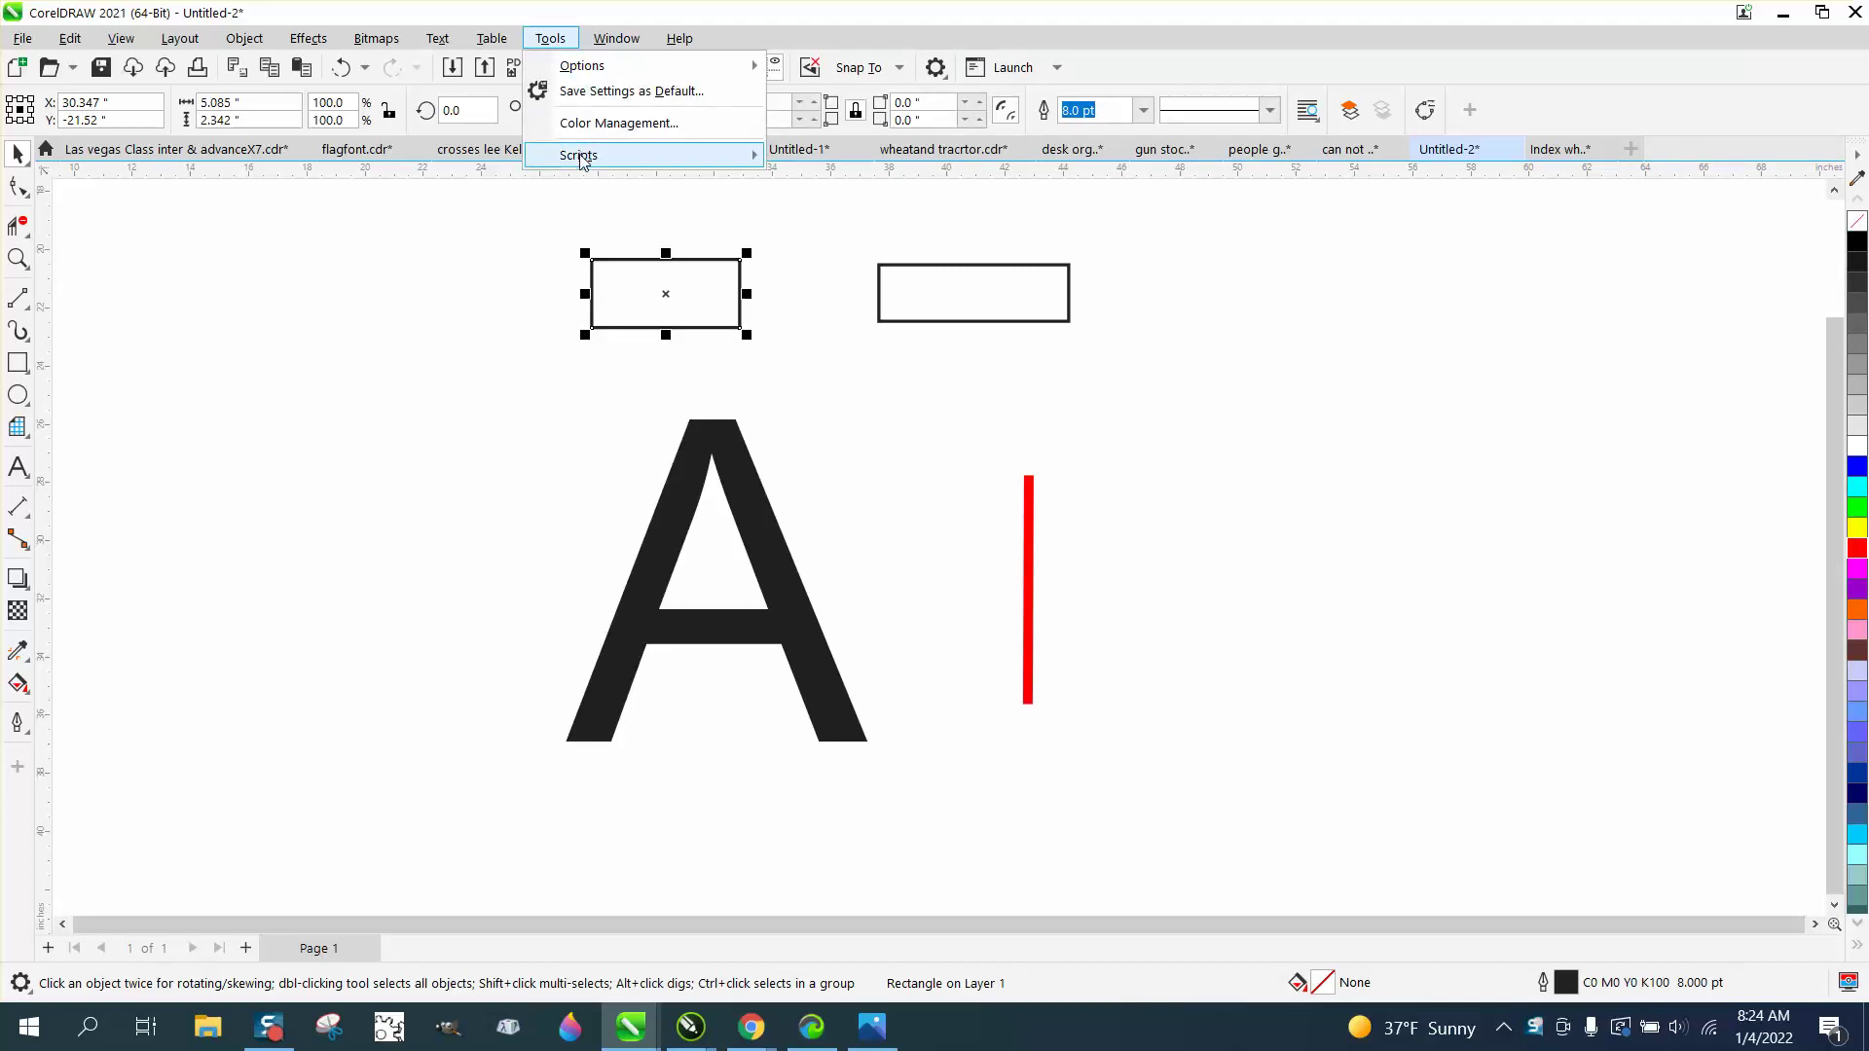
mouse_move(581, 159)
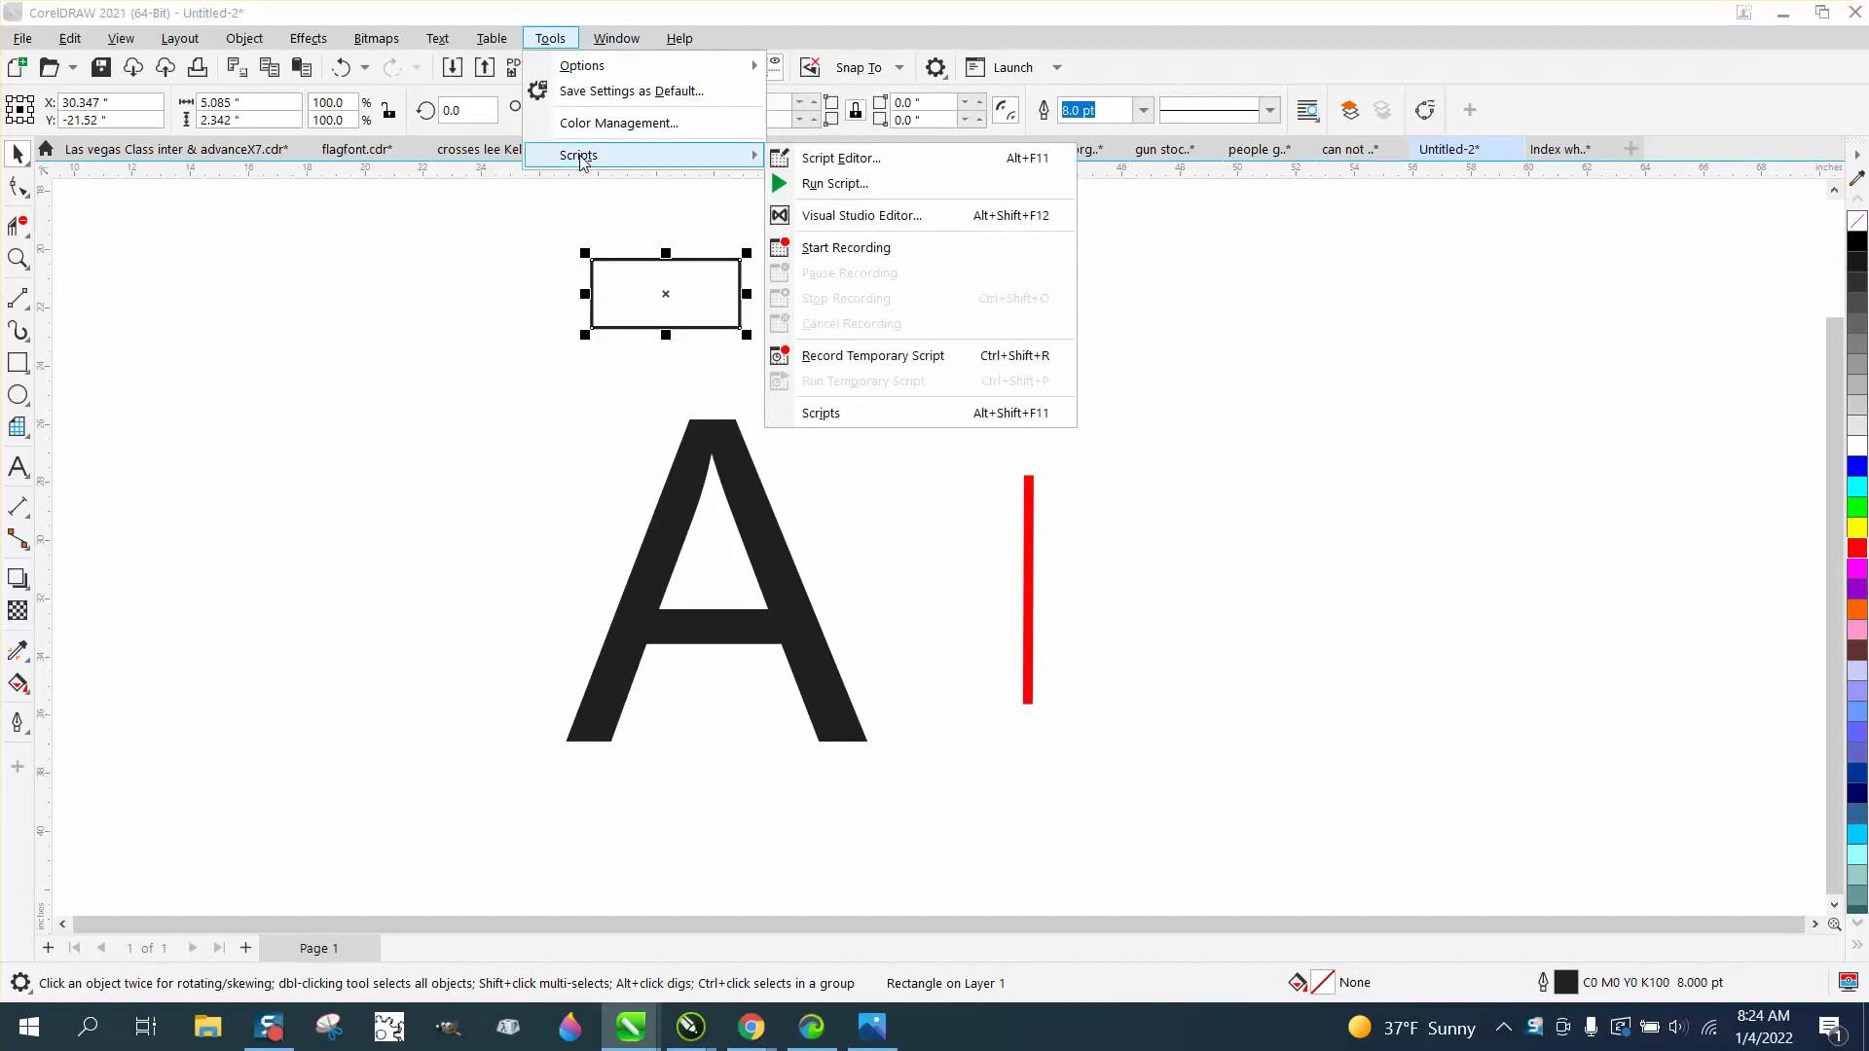
left_click(856, 250)
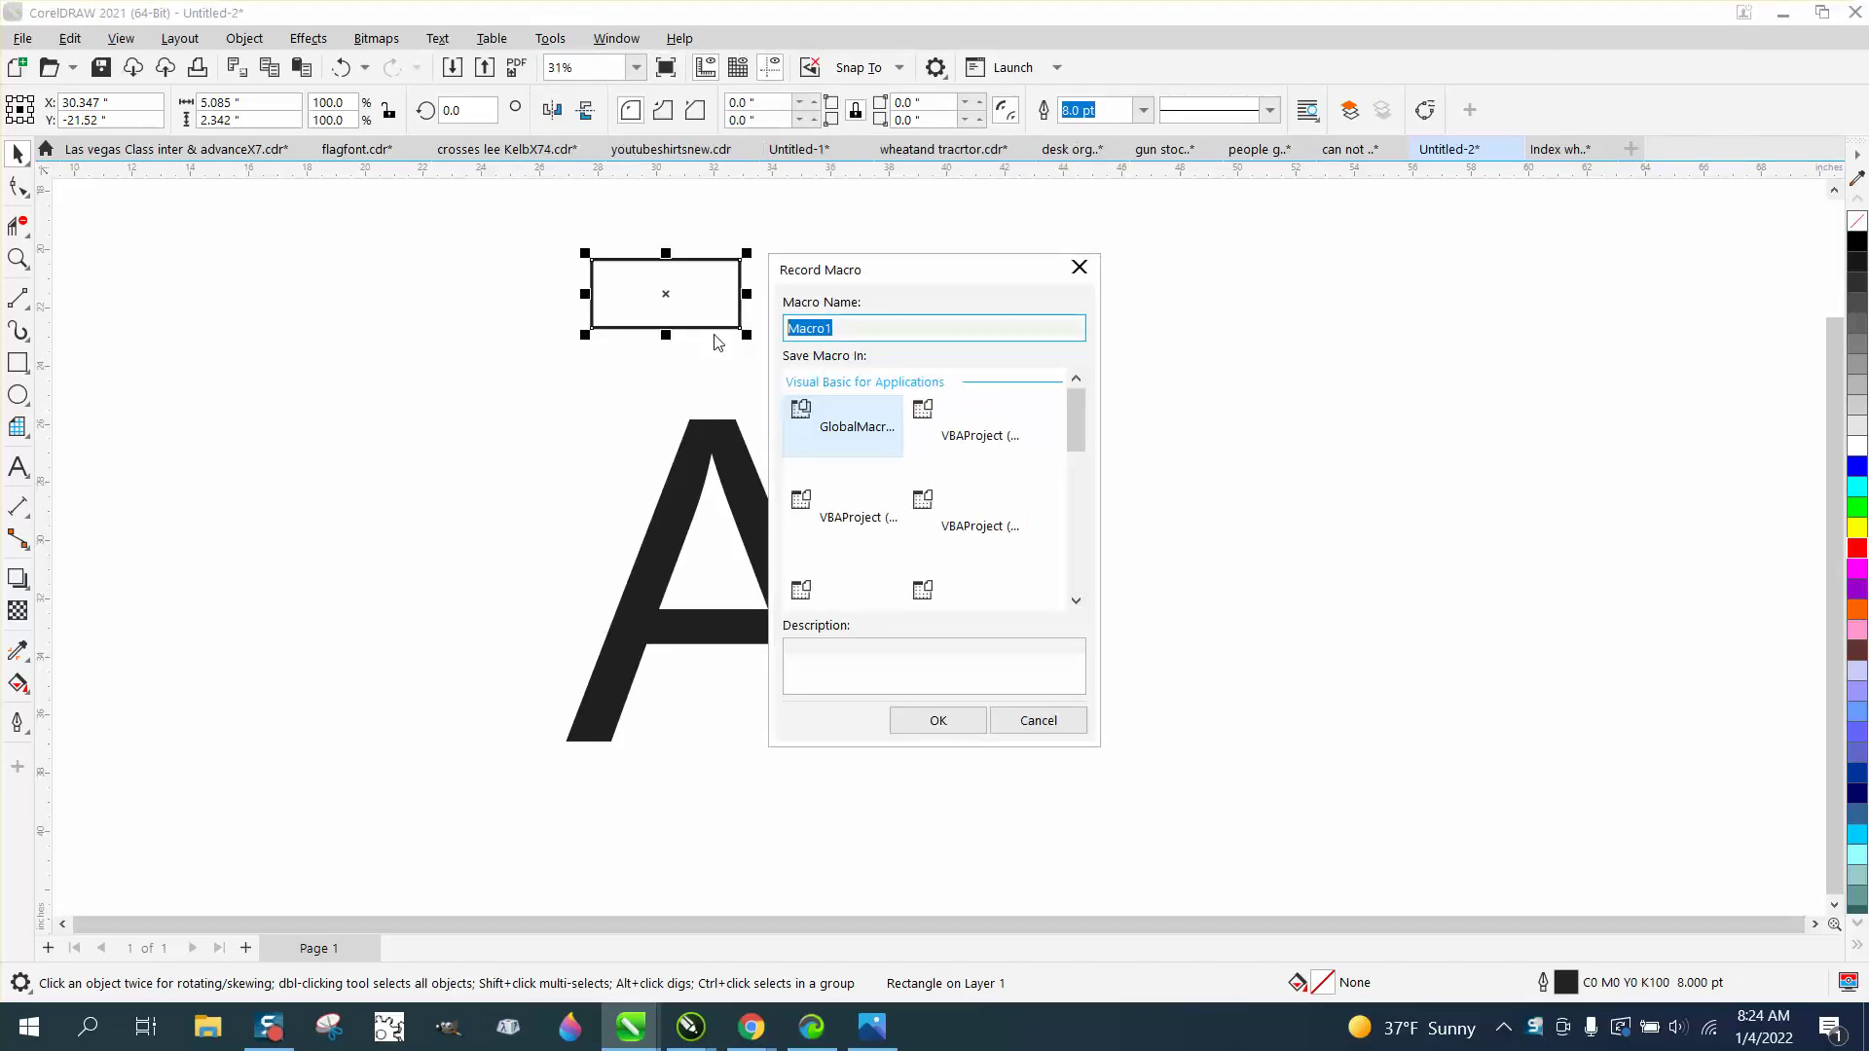
type("deg")
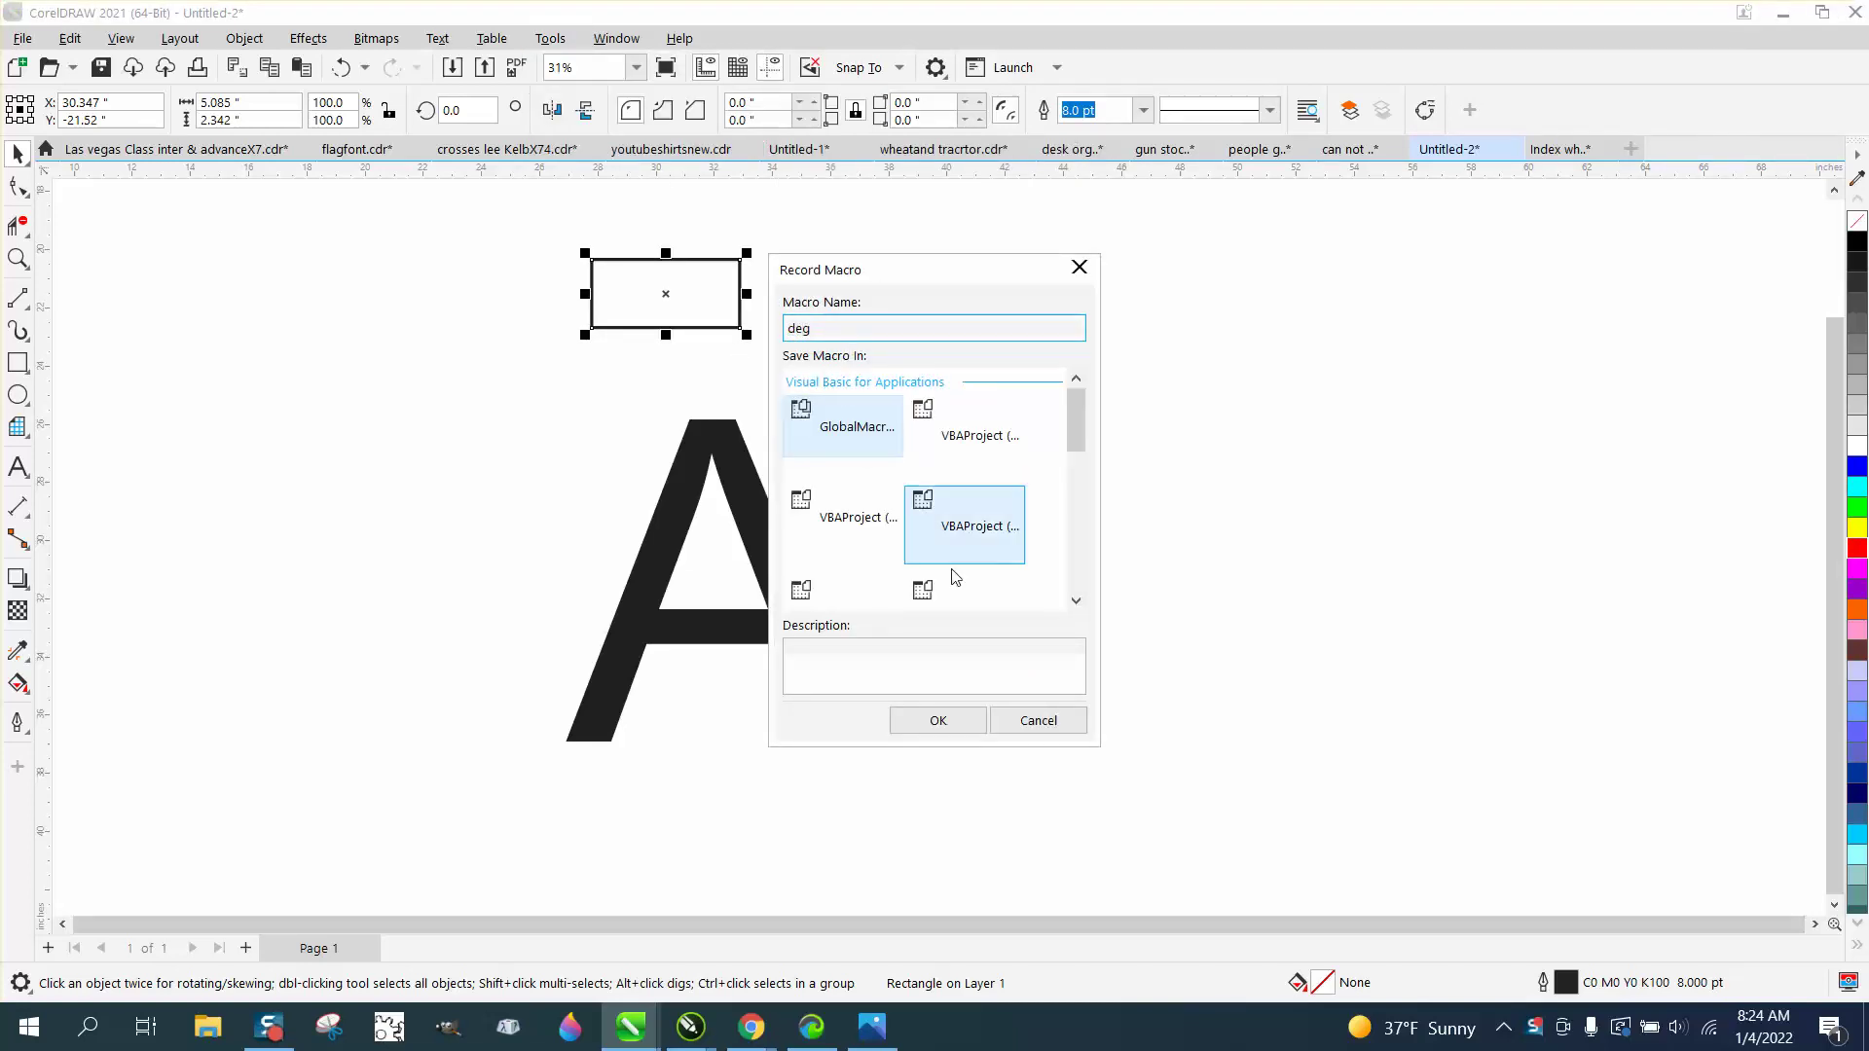
left_click(962, 728)
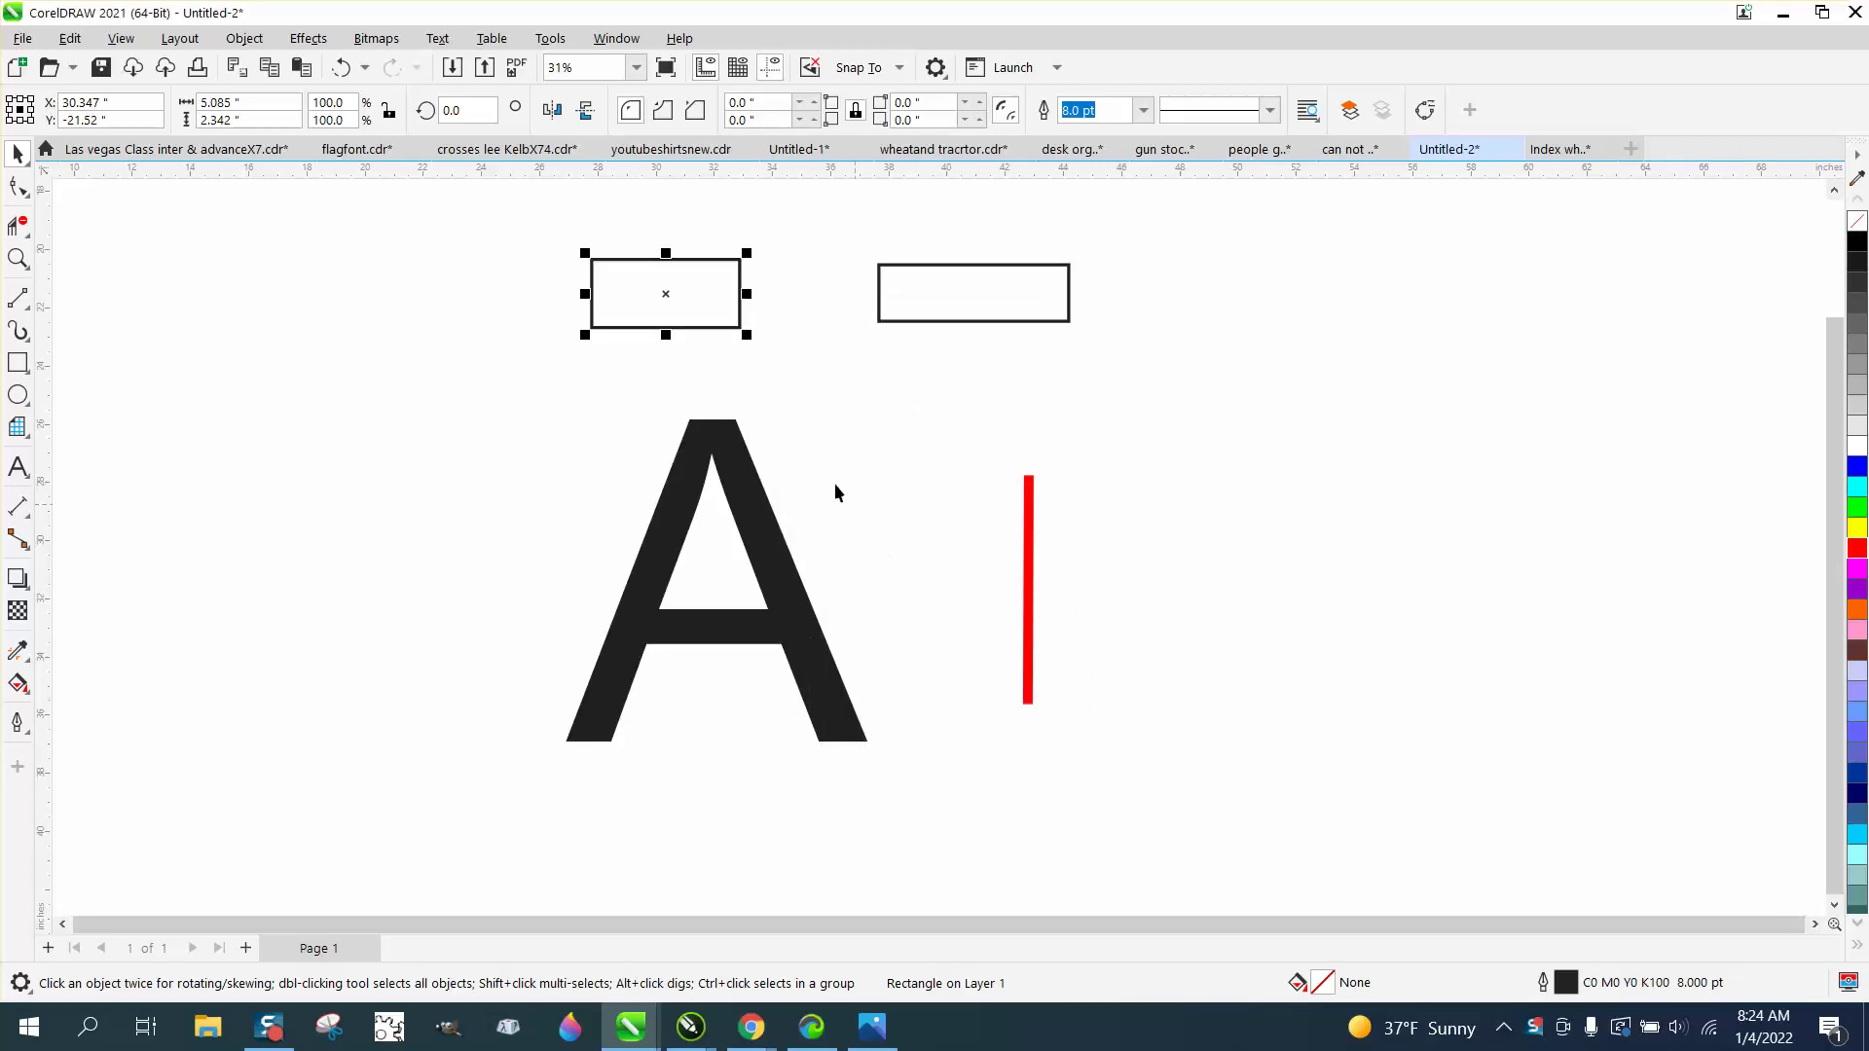
- Rotate the selected rectangle to 90 degrees and stop the macro recording
left_click(457, 110)
type("90")
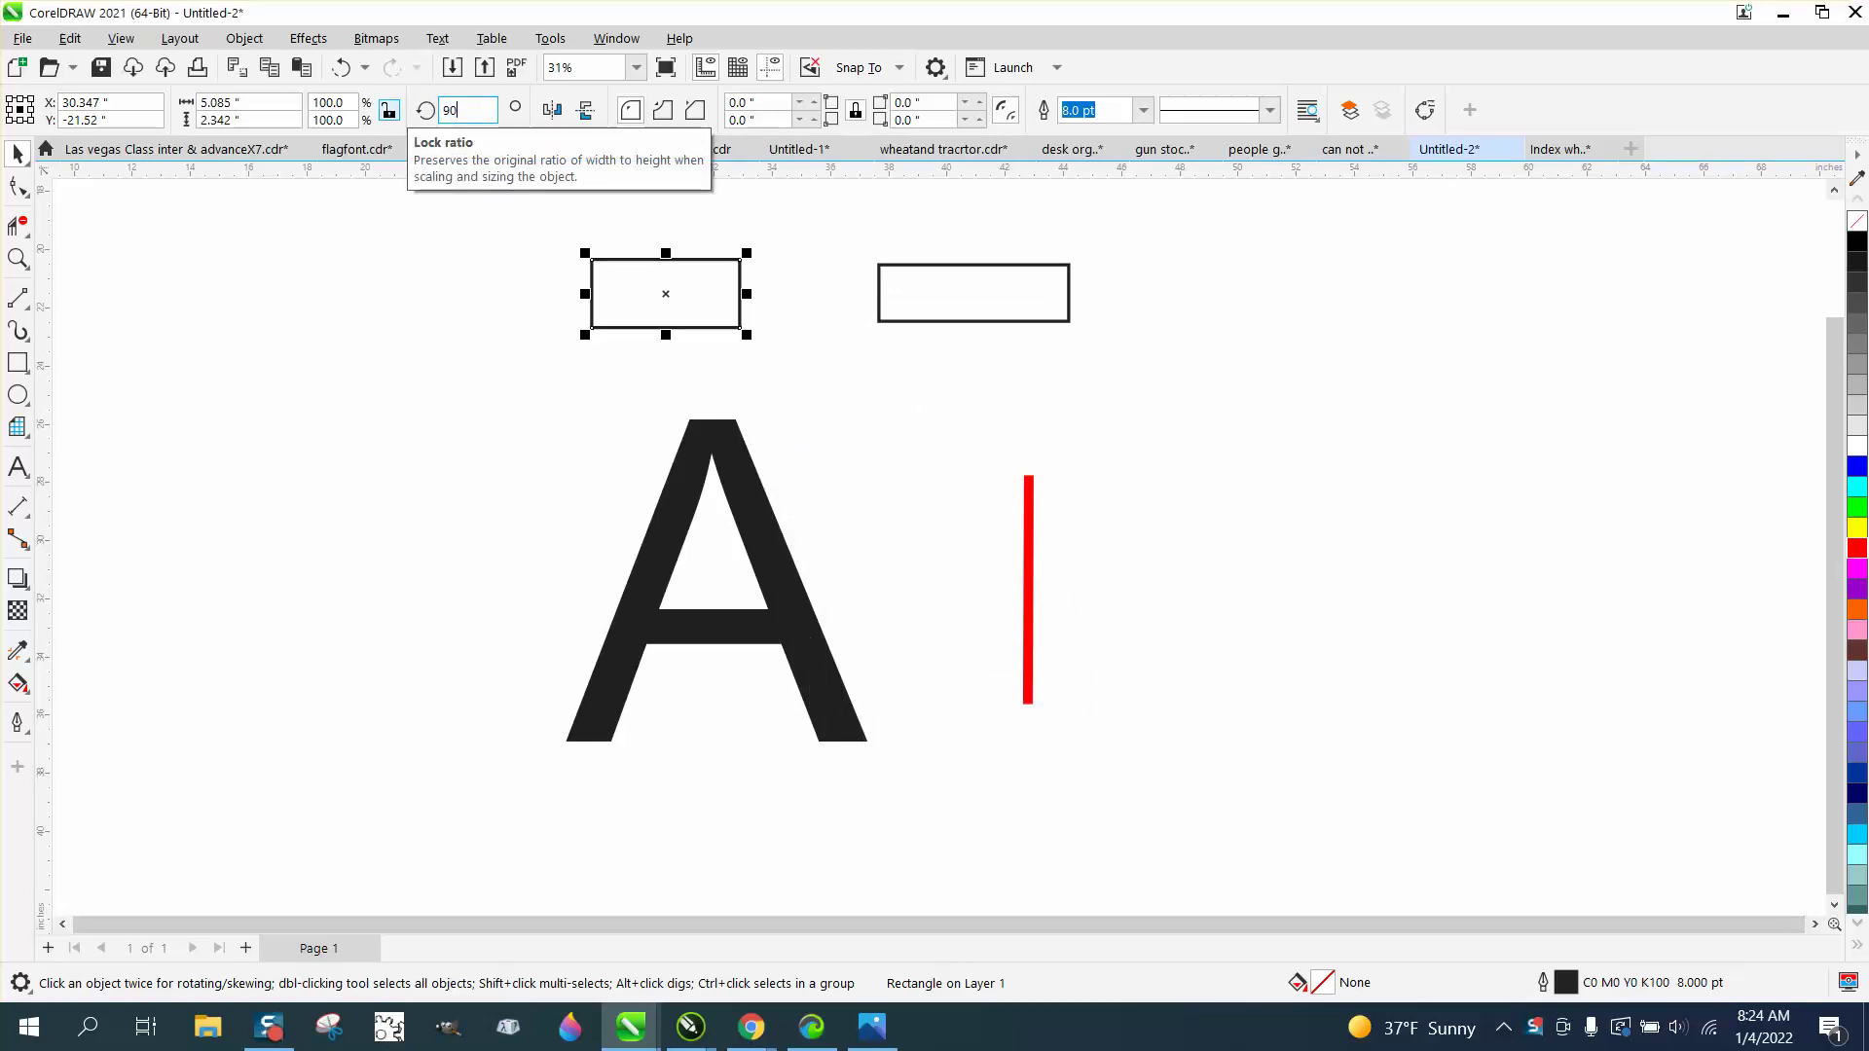
key("Return")
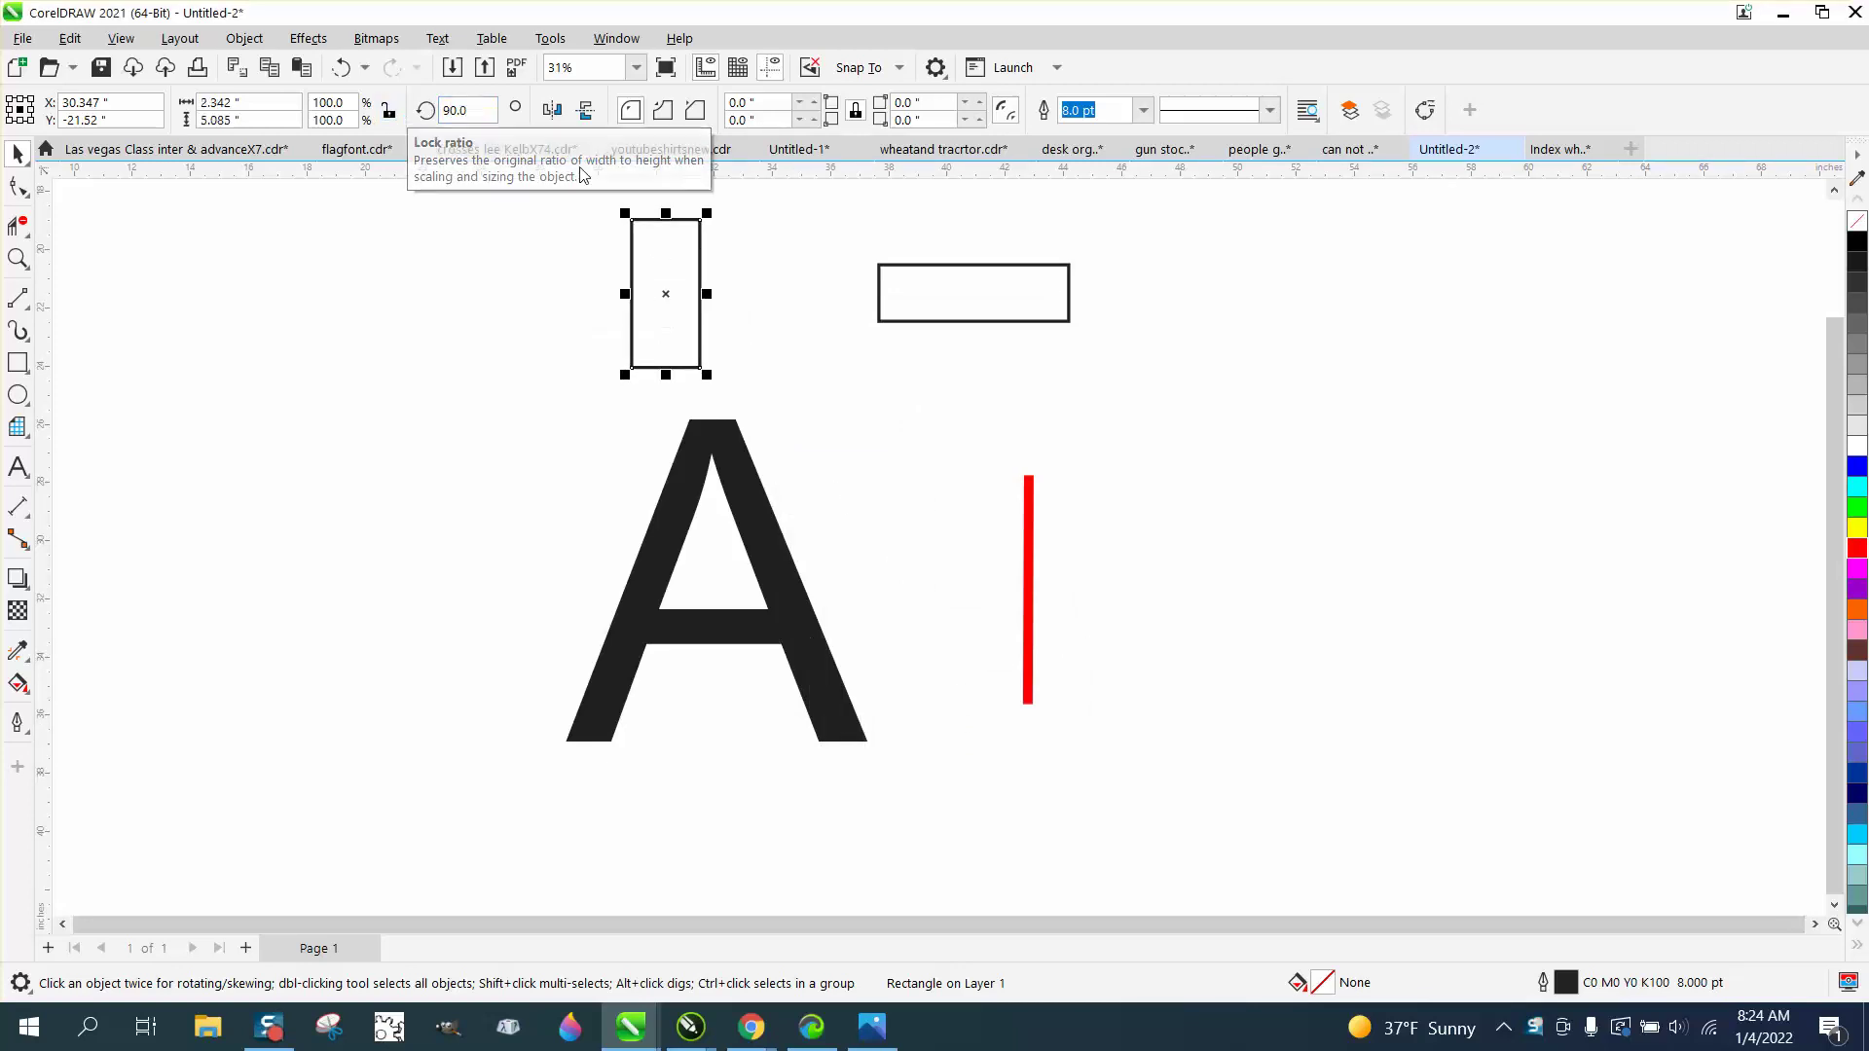
left_click(550, 39)
mouse_move(597, 159)
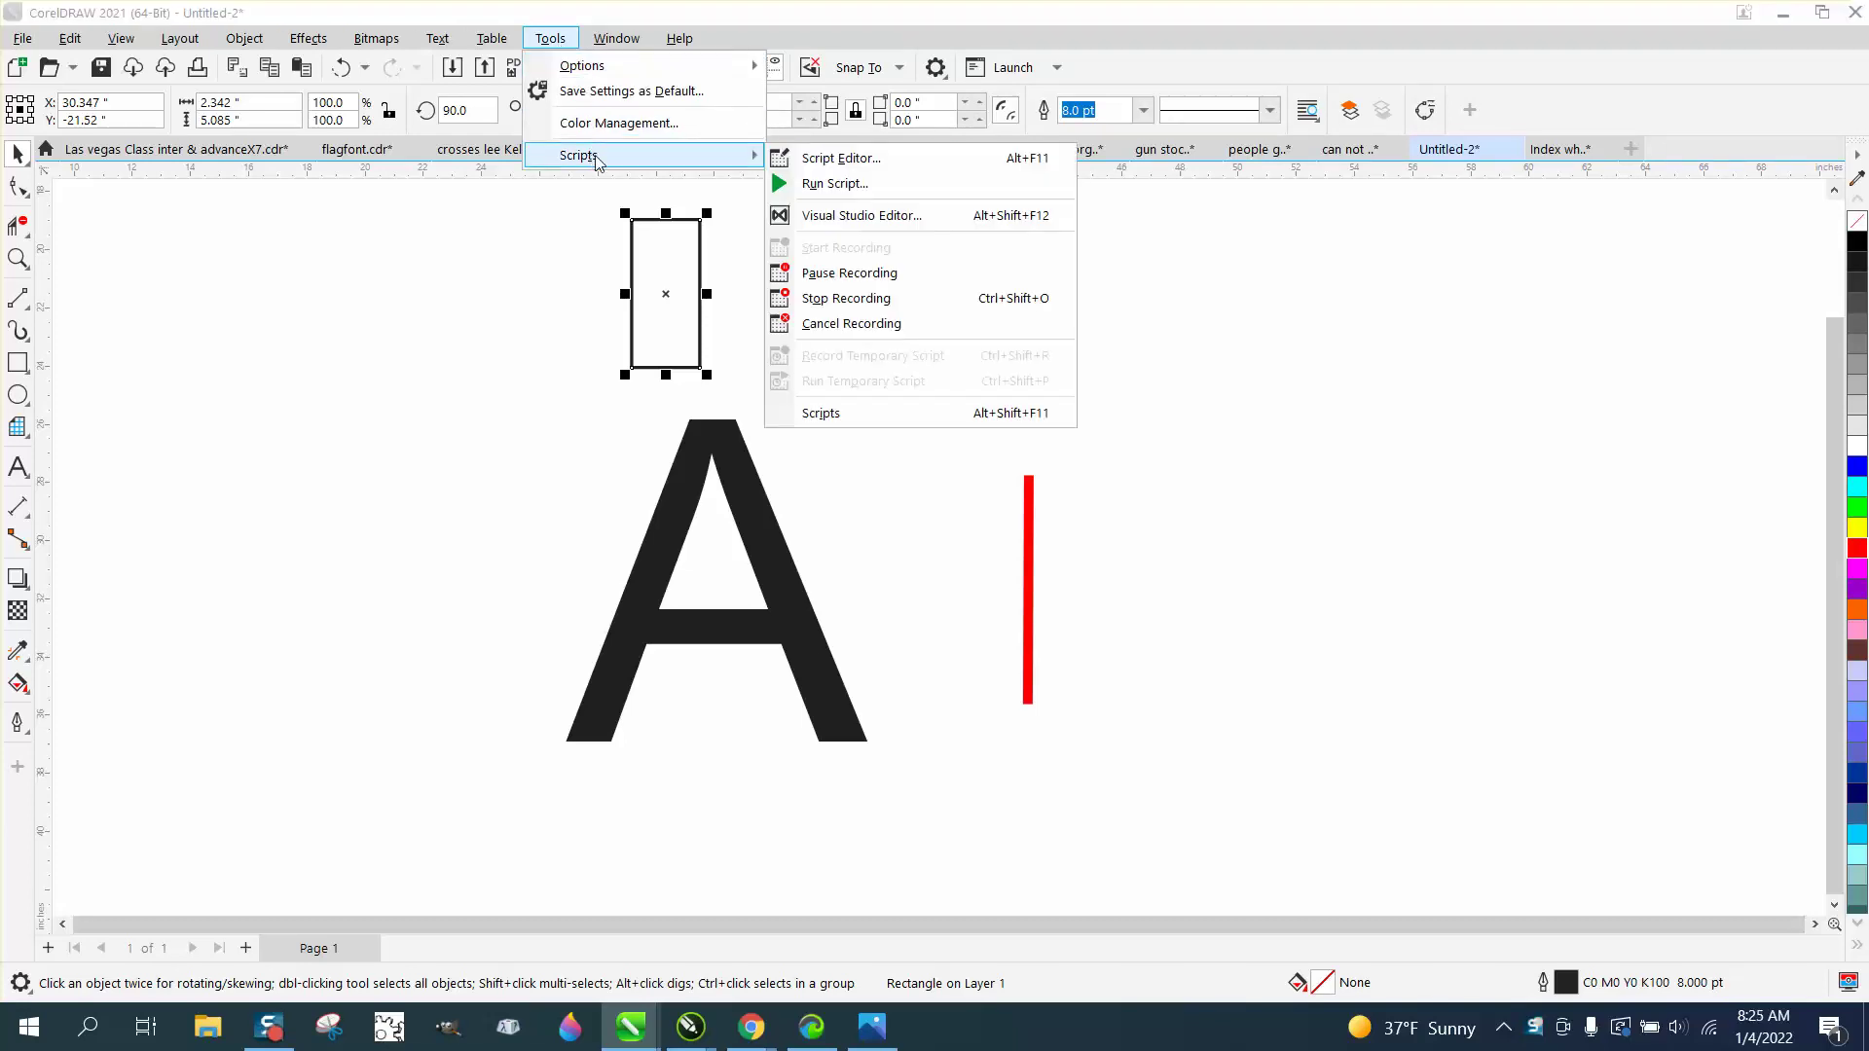
left_click(820, 298)
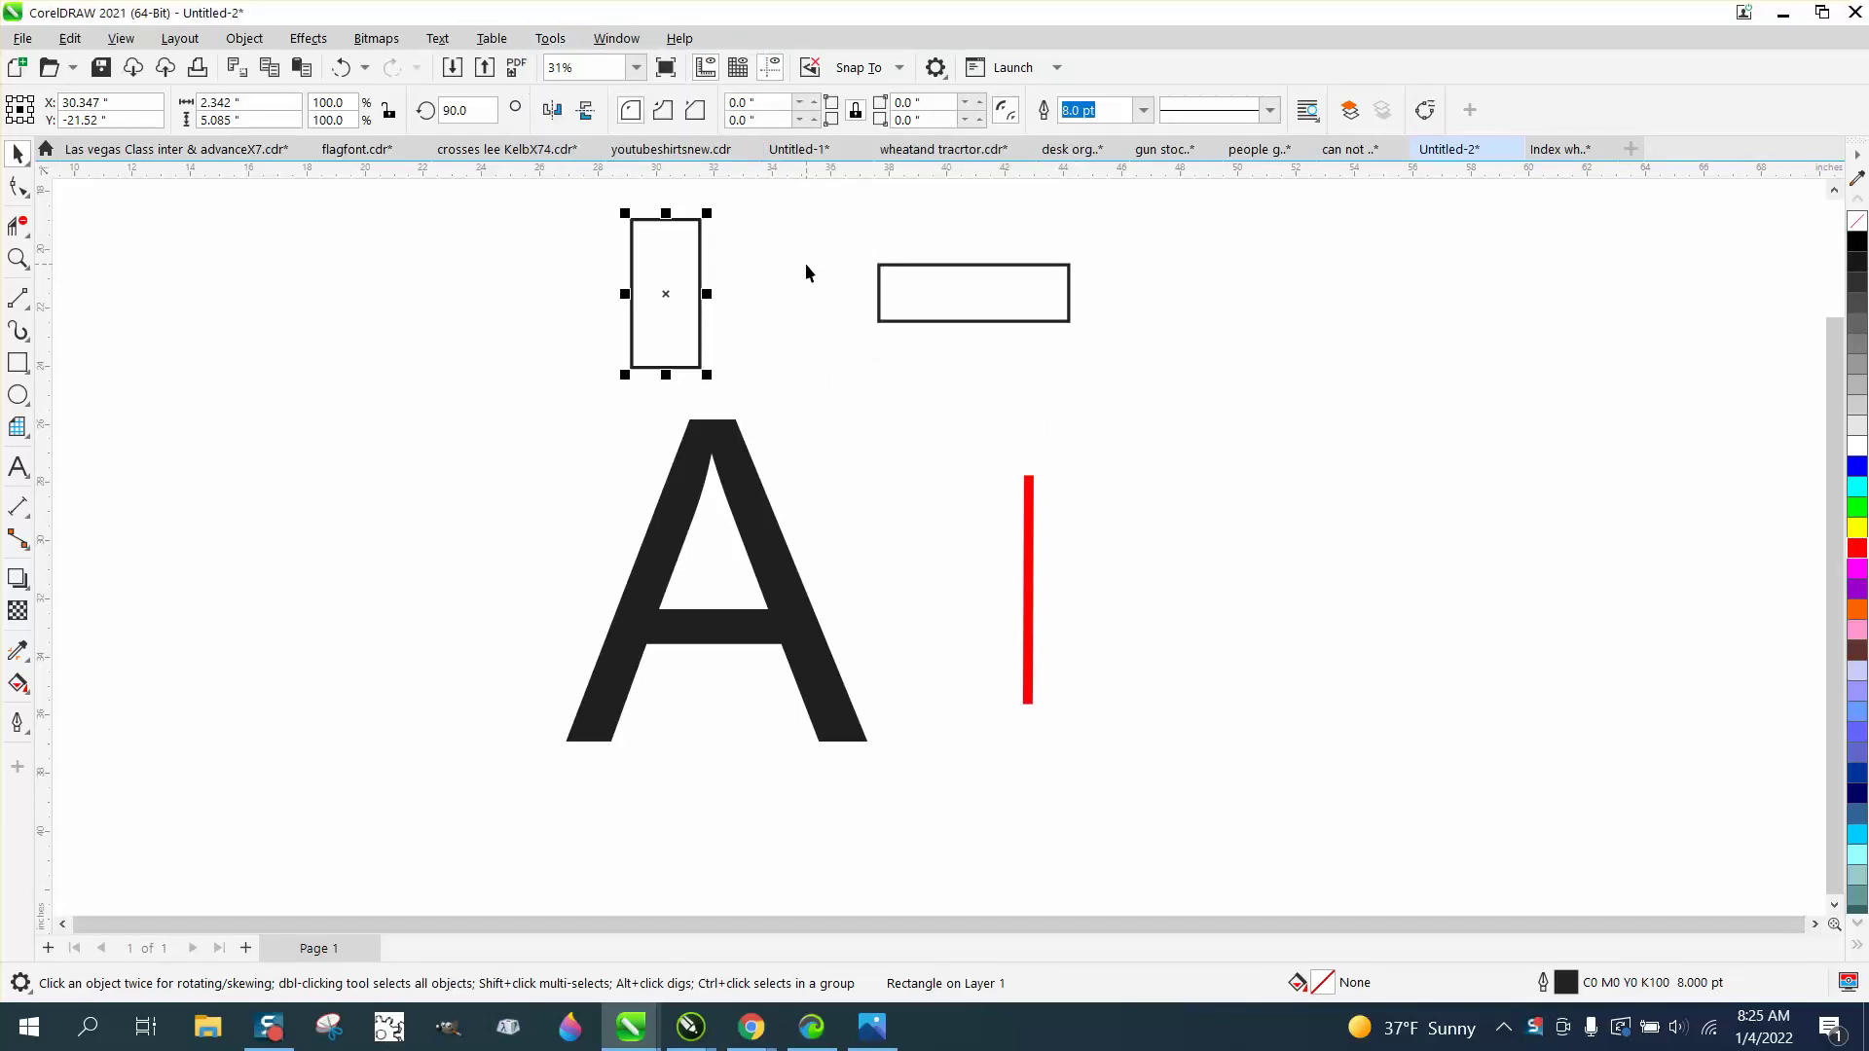
- Set the smaller rectangle's rotation angle back to 0 degrees and deselect it
left_click(700, 267)
left_click(468, 110)
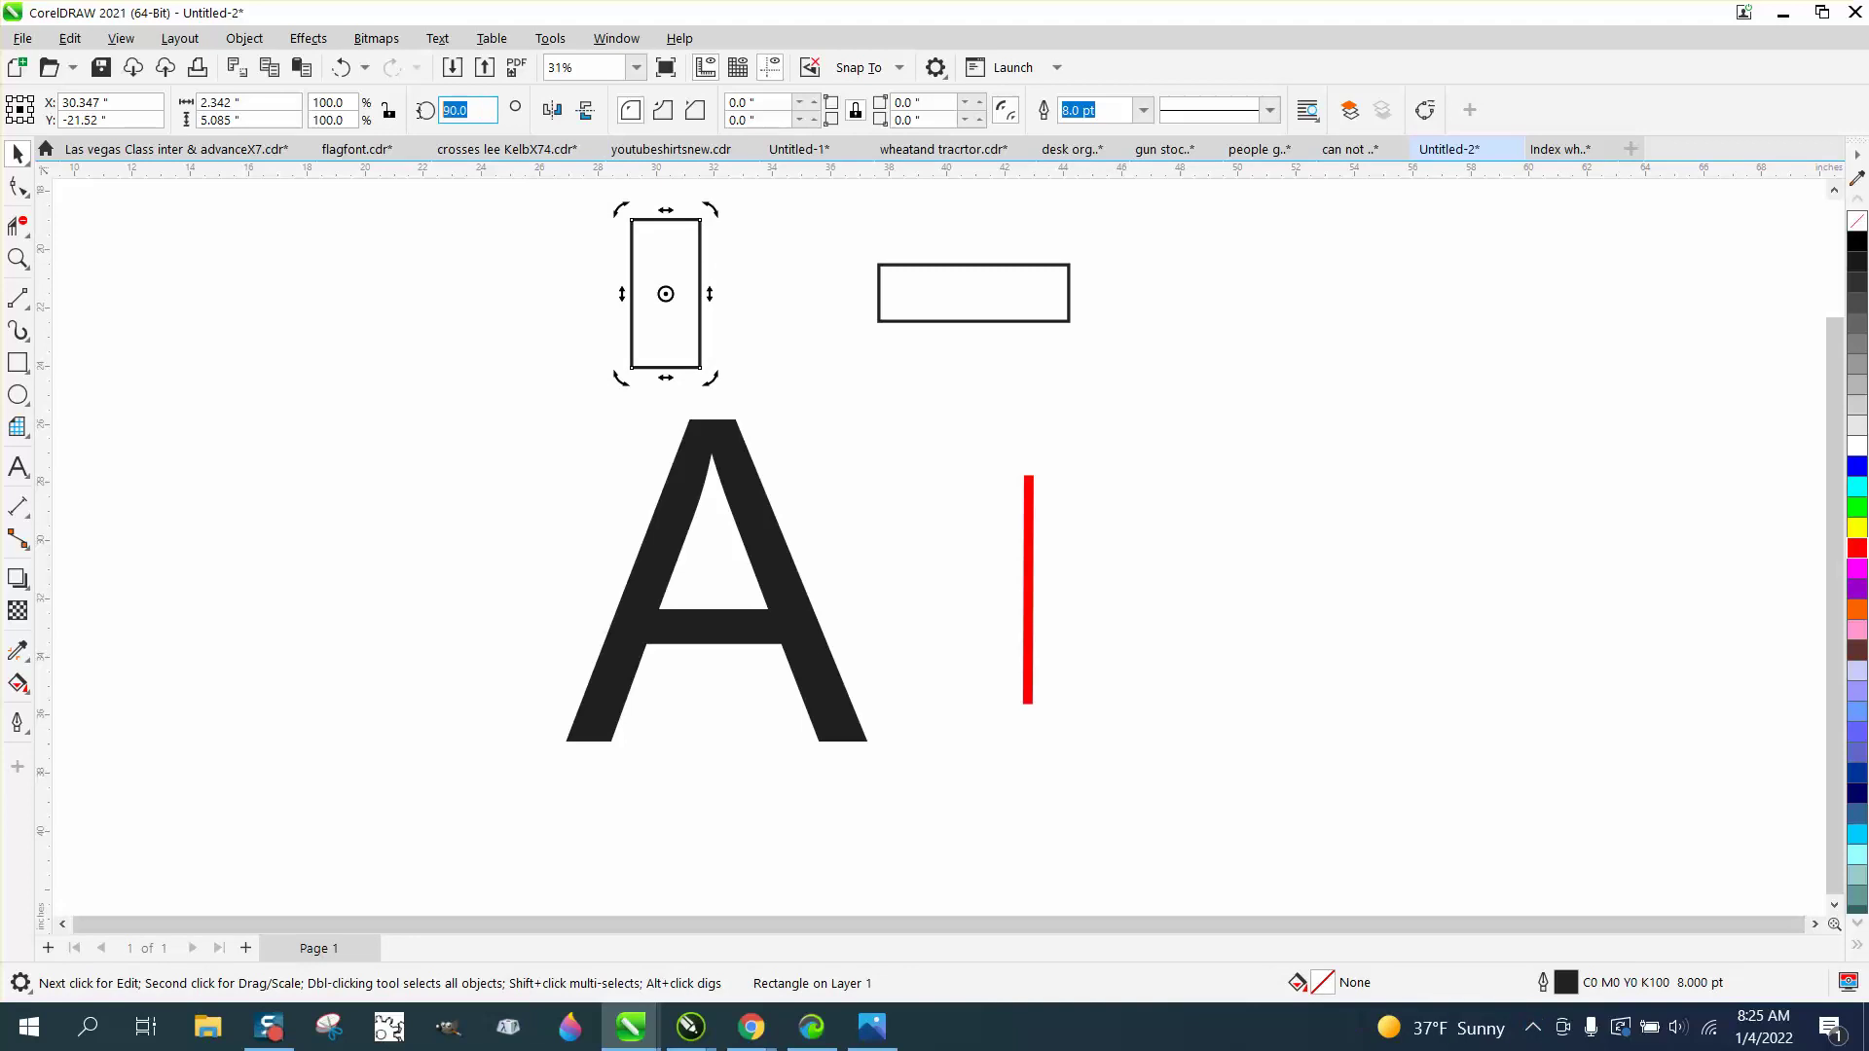
type("0")
key("Return")
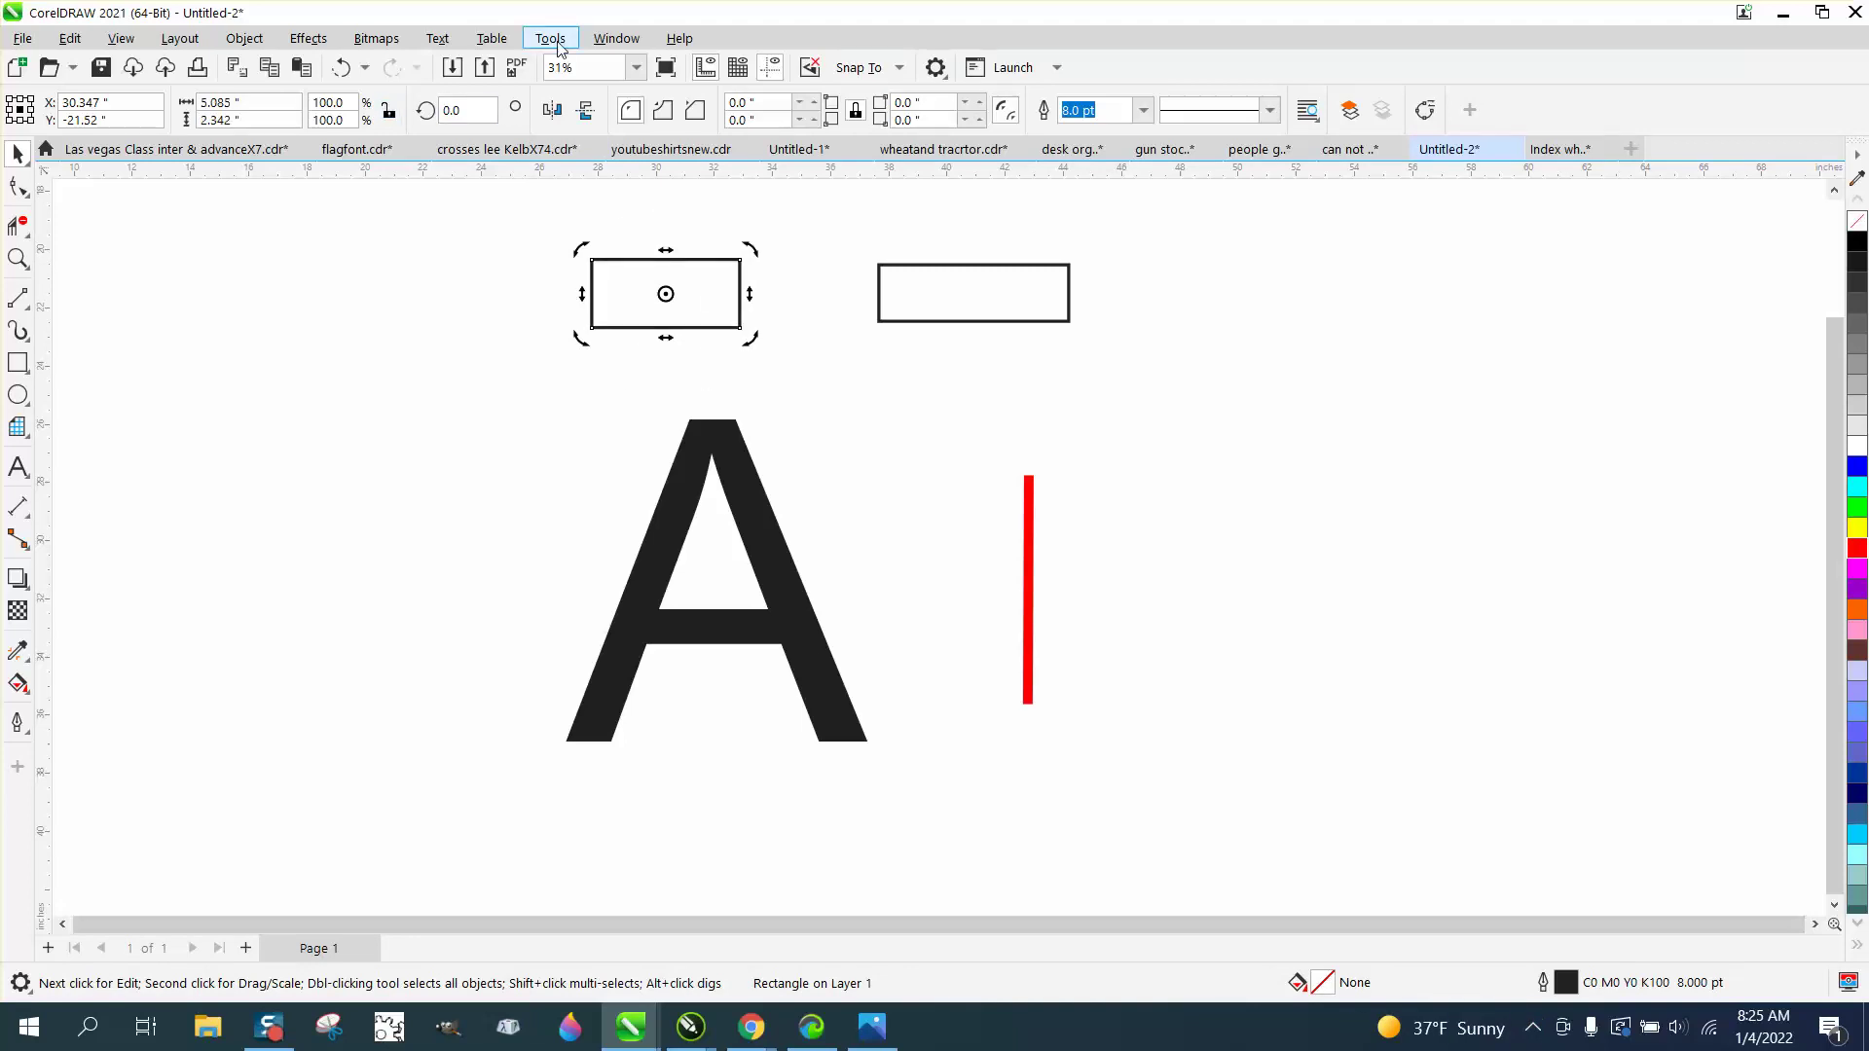
left_click(524, 203)
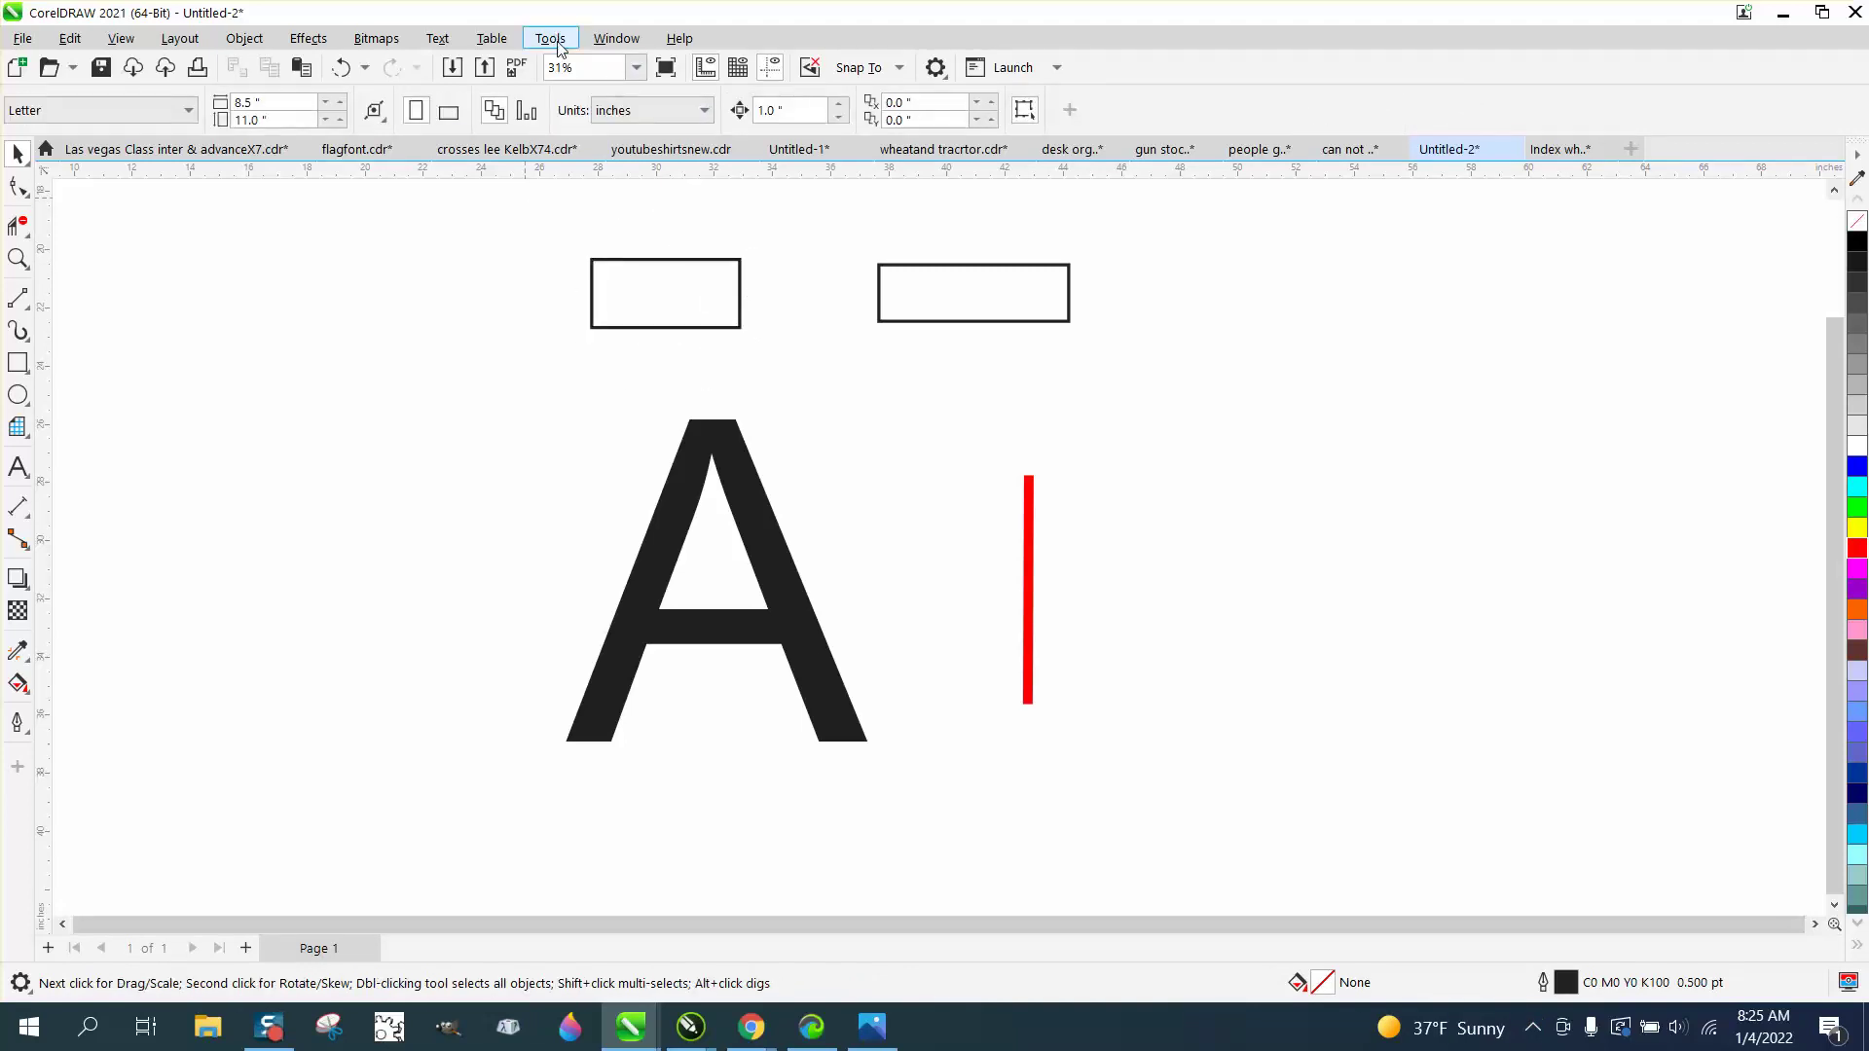
- Display the Scripts docker to access the recorded macros
left_click(550, 39)
mouse_move(563, 158)
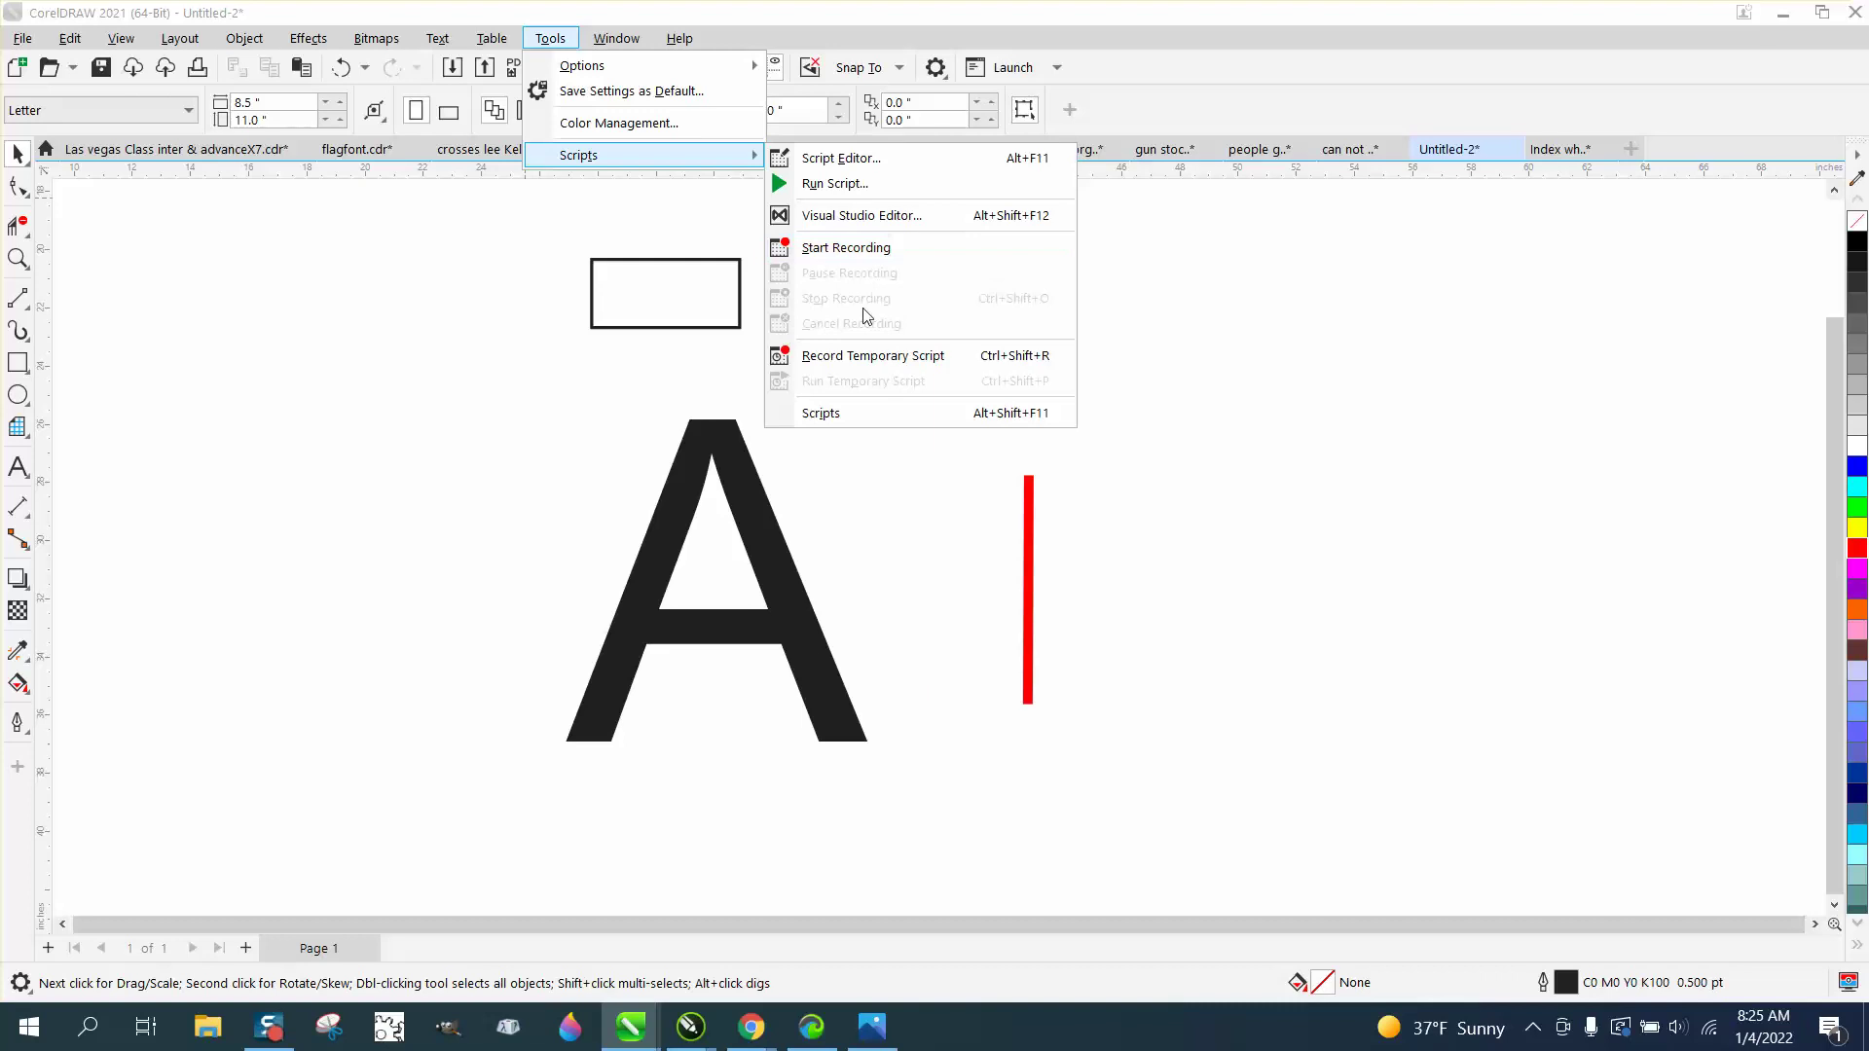
left_click(845, 413)
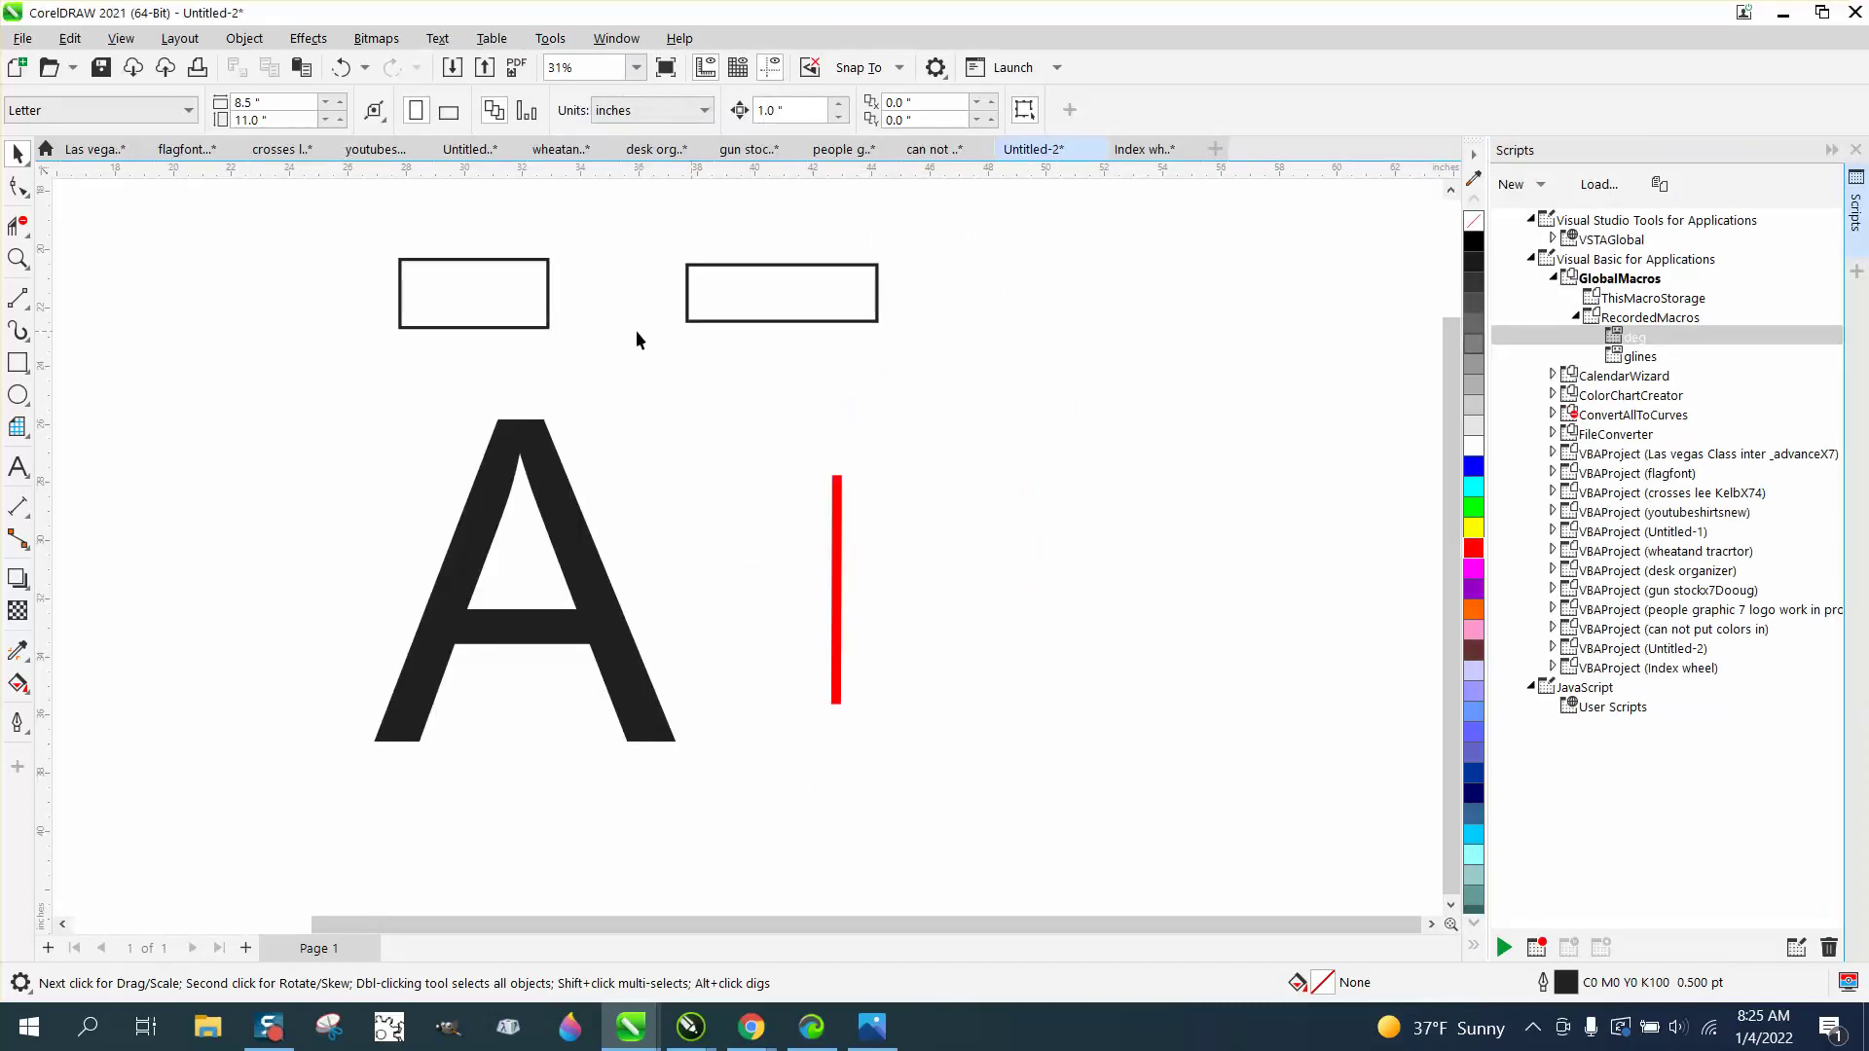
- Run the deg macro on the smaller rectangle and on the wider rectangle
left_click(539, 327)
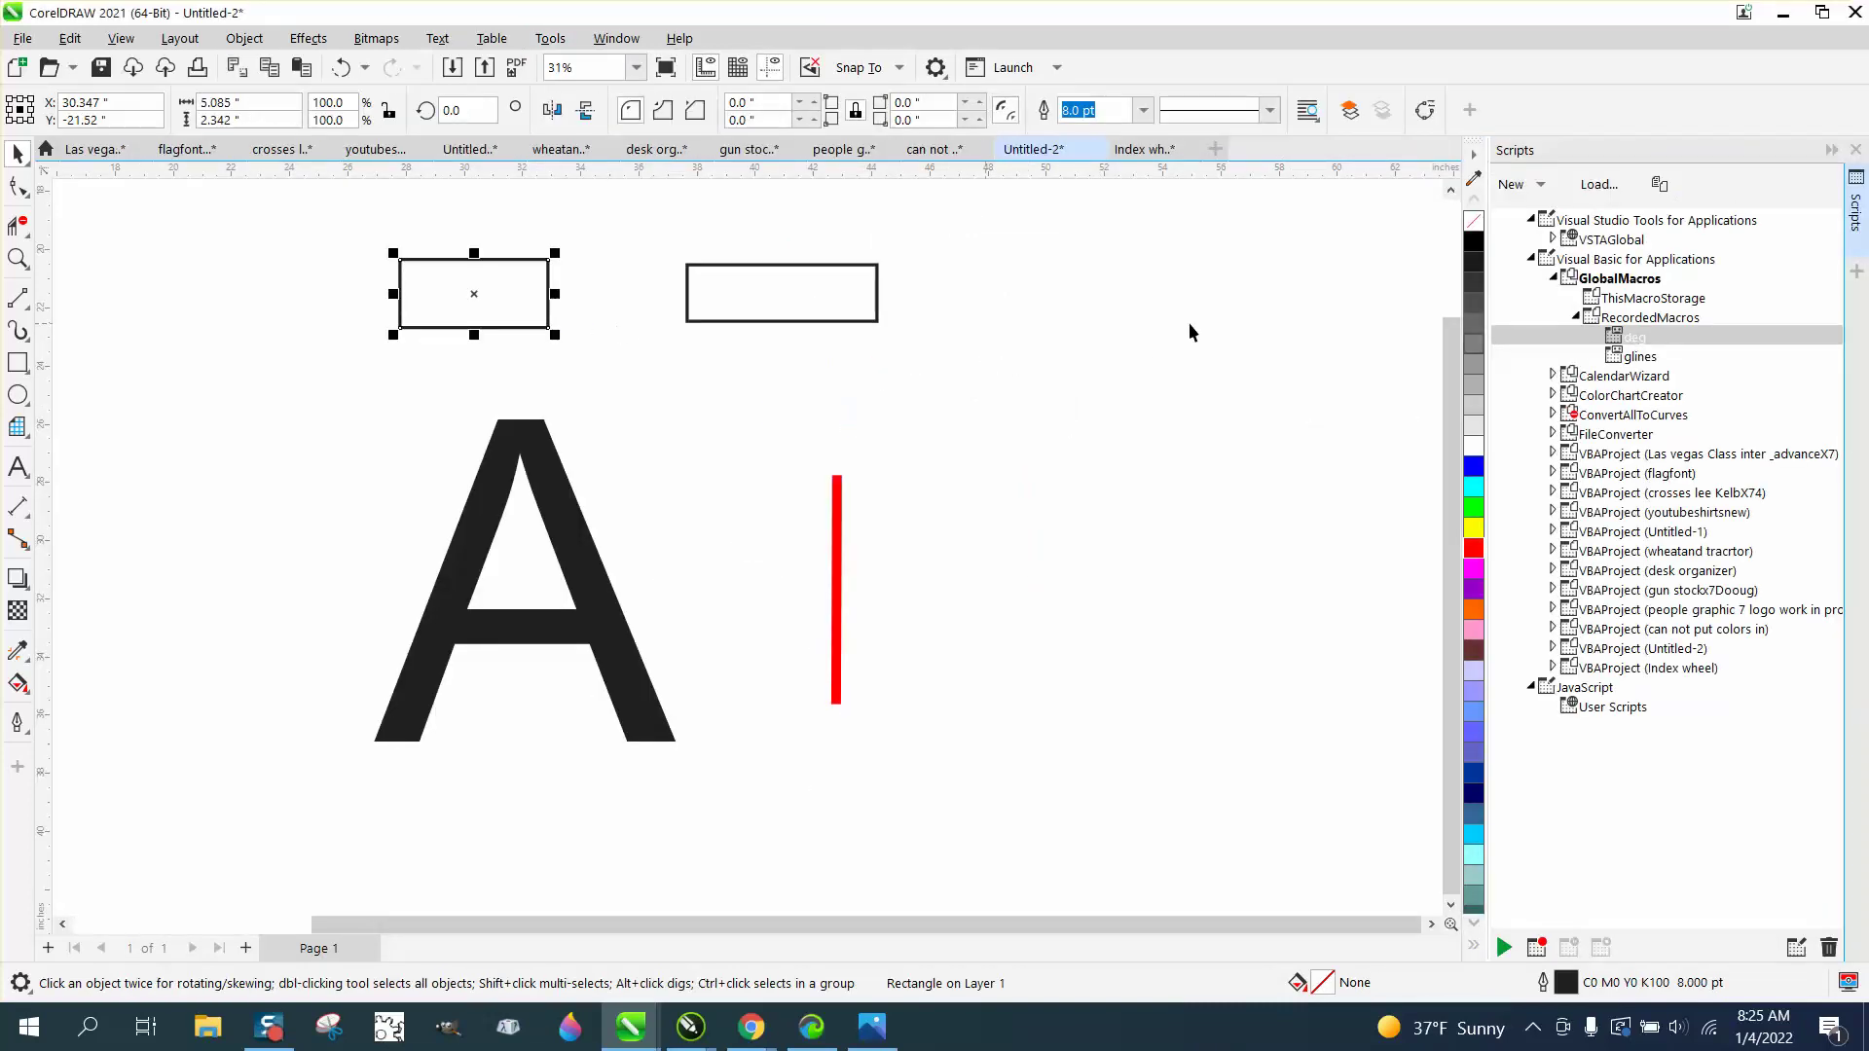
double_click(1663, 333)
left_click(857, 335)
left_click(857, 321)
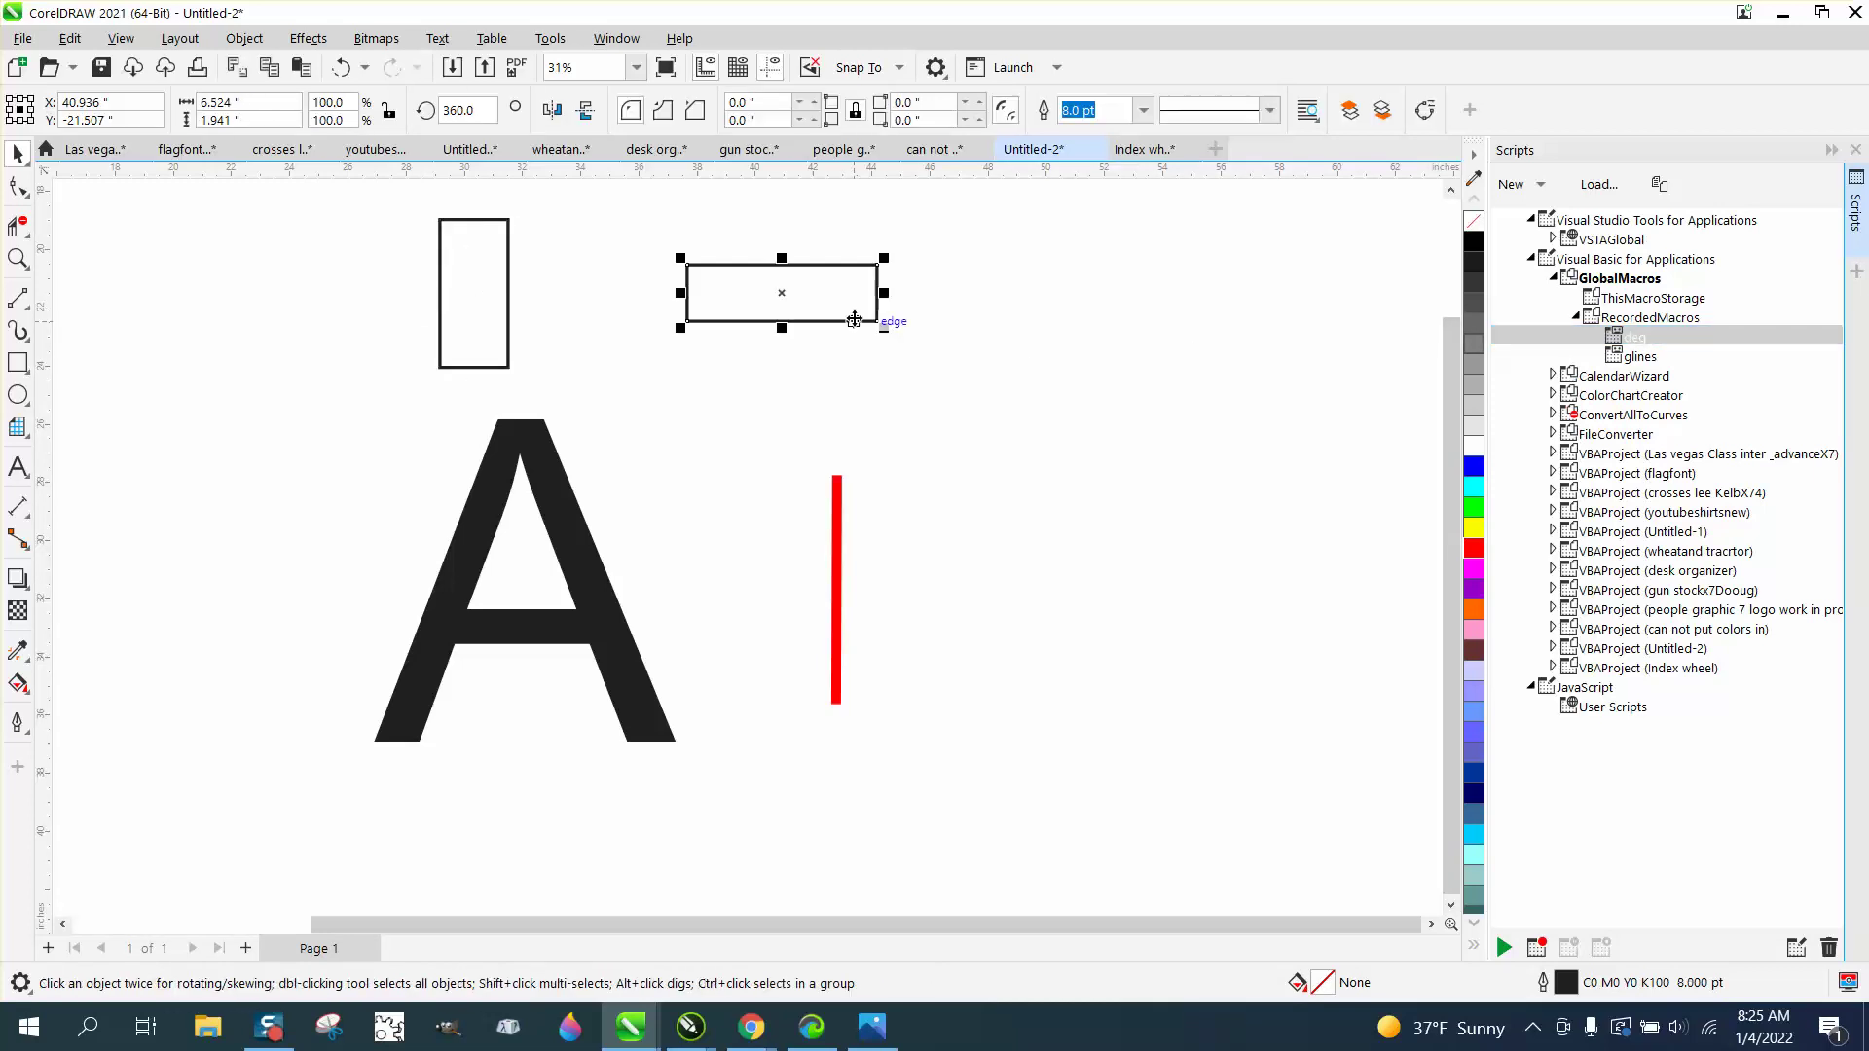
left_click(1641, 339)
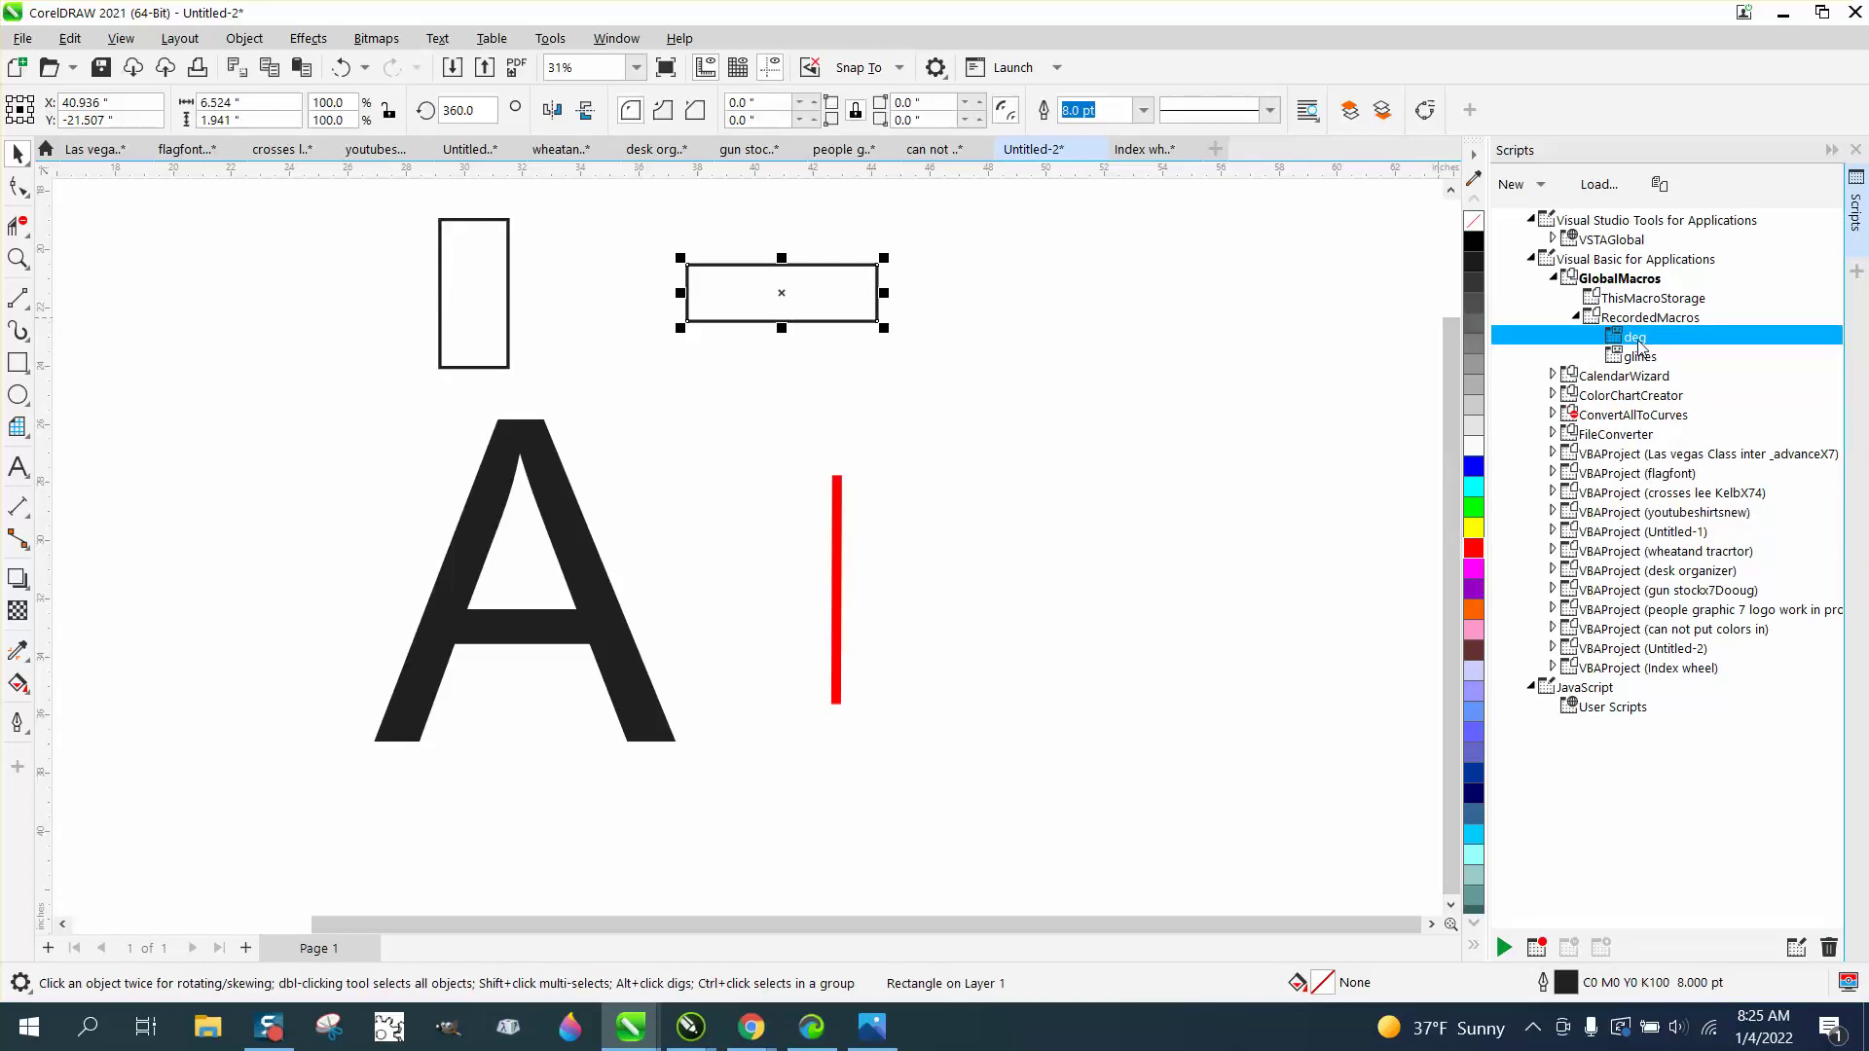
double_click(1641, 339)
- Run the deg macro on the red line and on the letter A
left_click(837, 580)
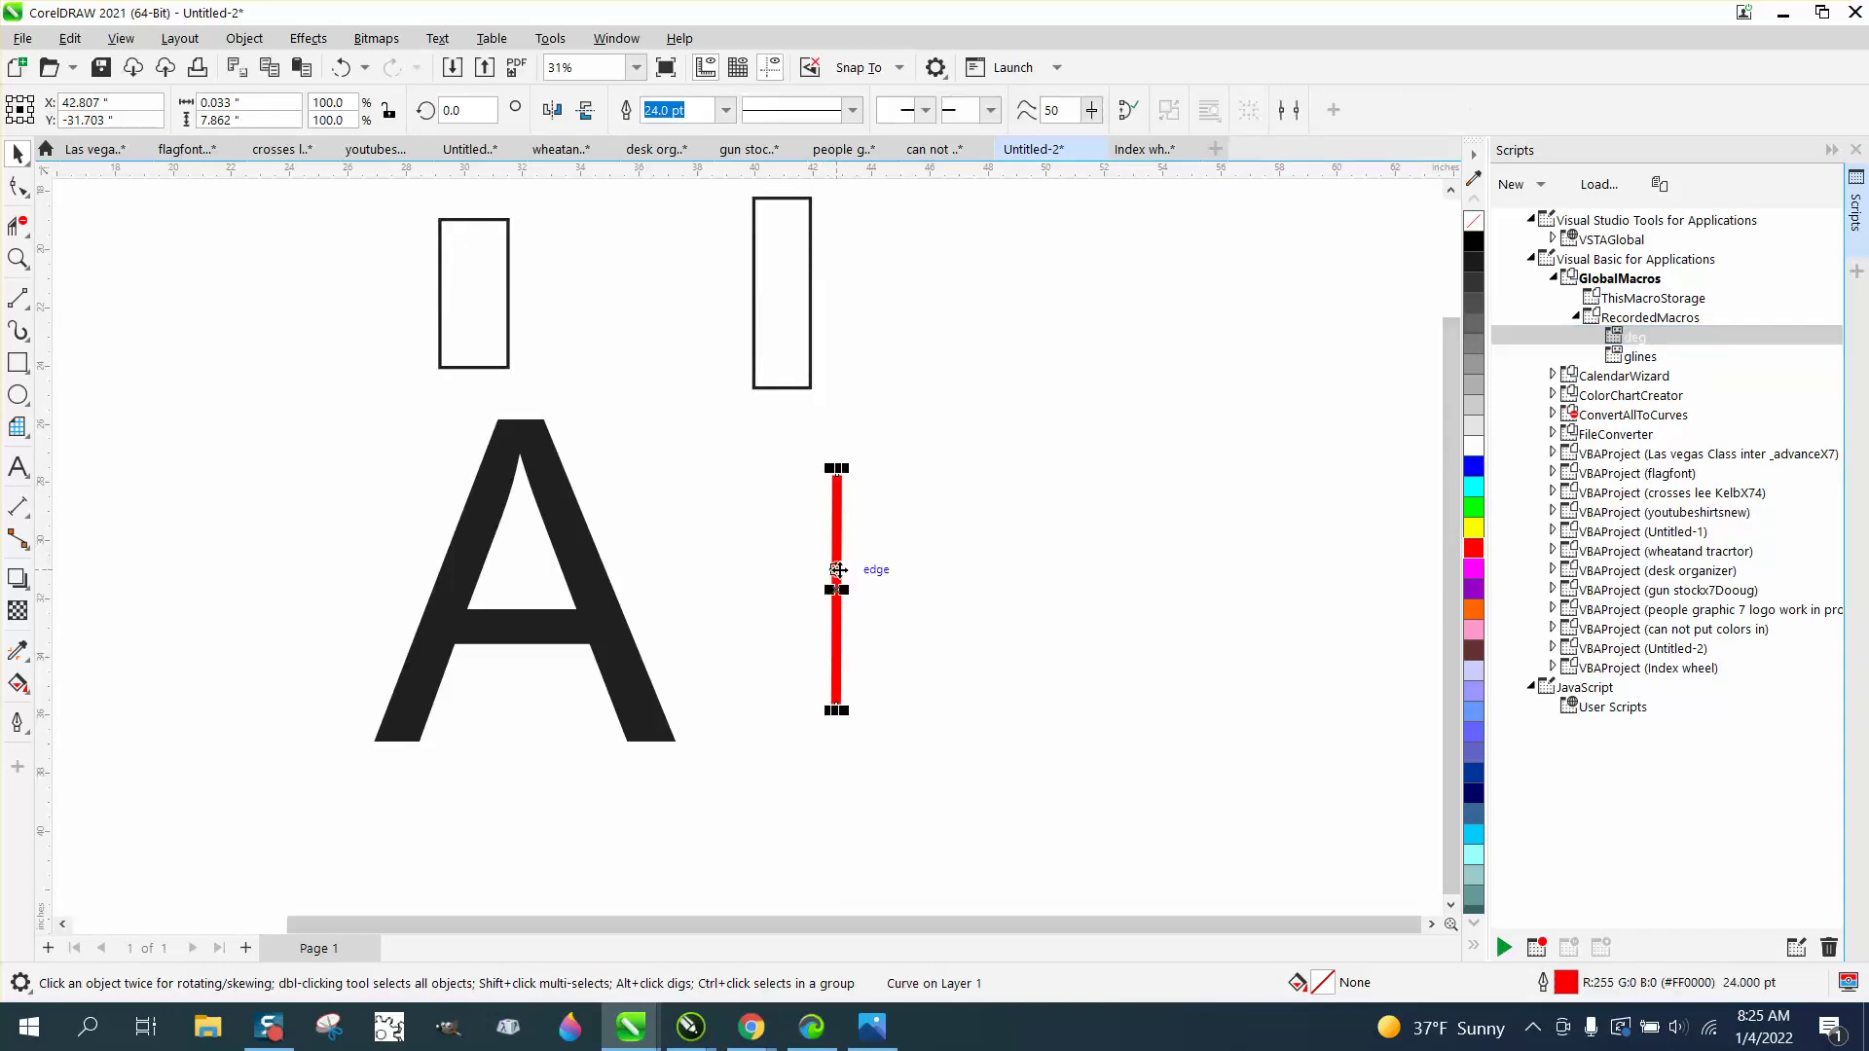
double_click(1635, 340)
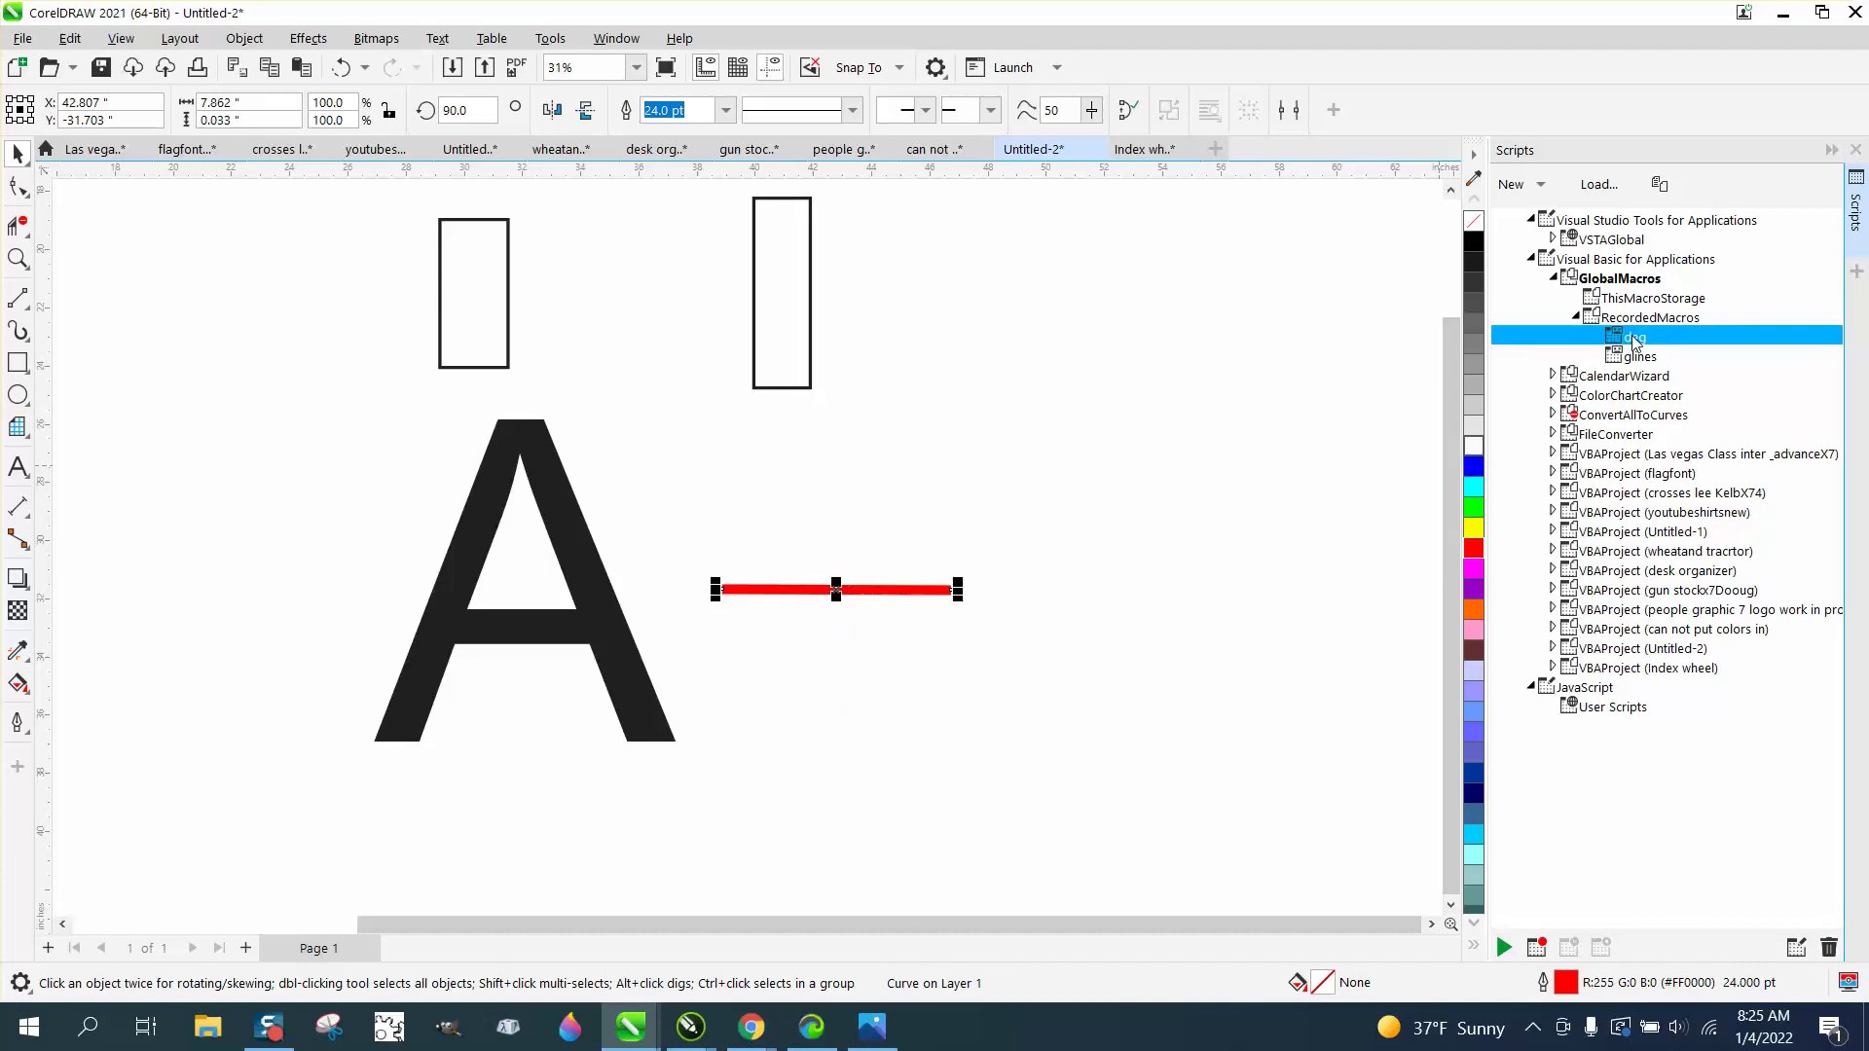
left_click(580, 527)
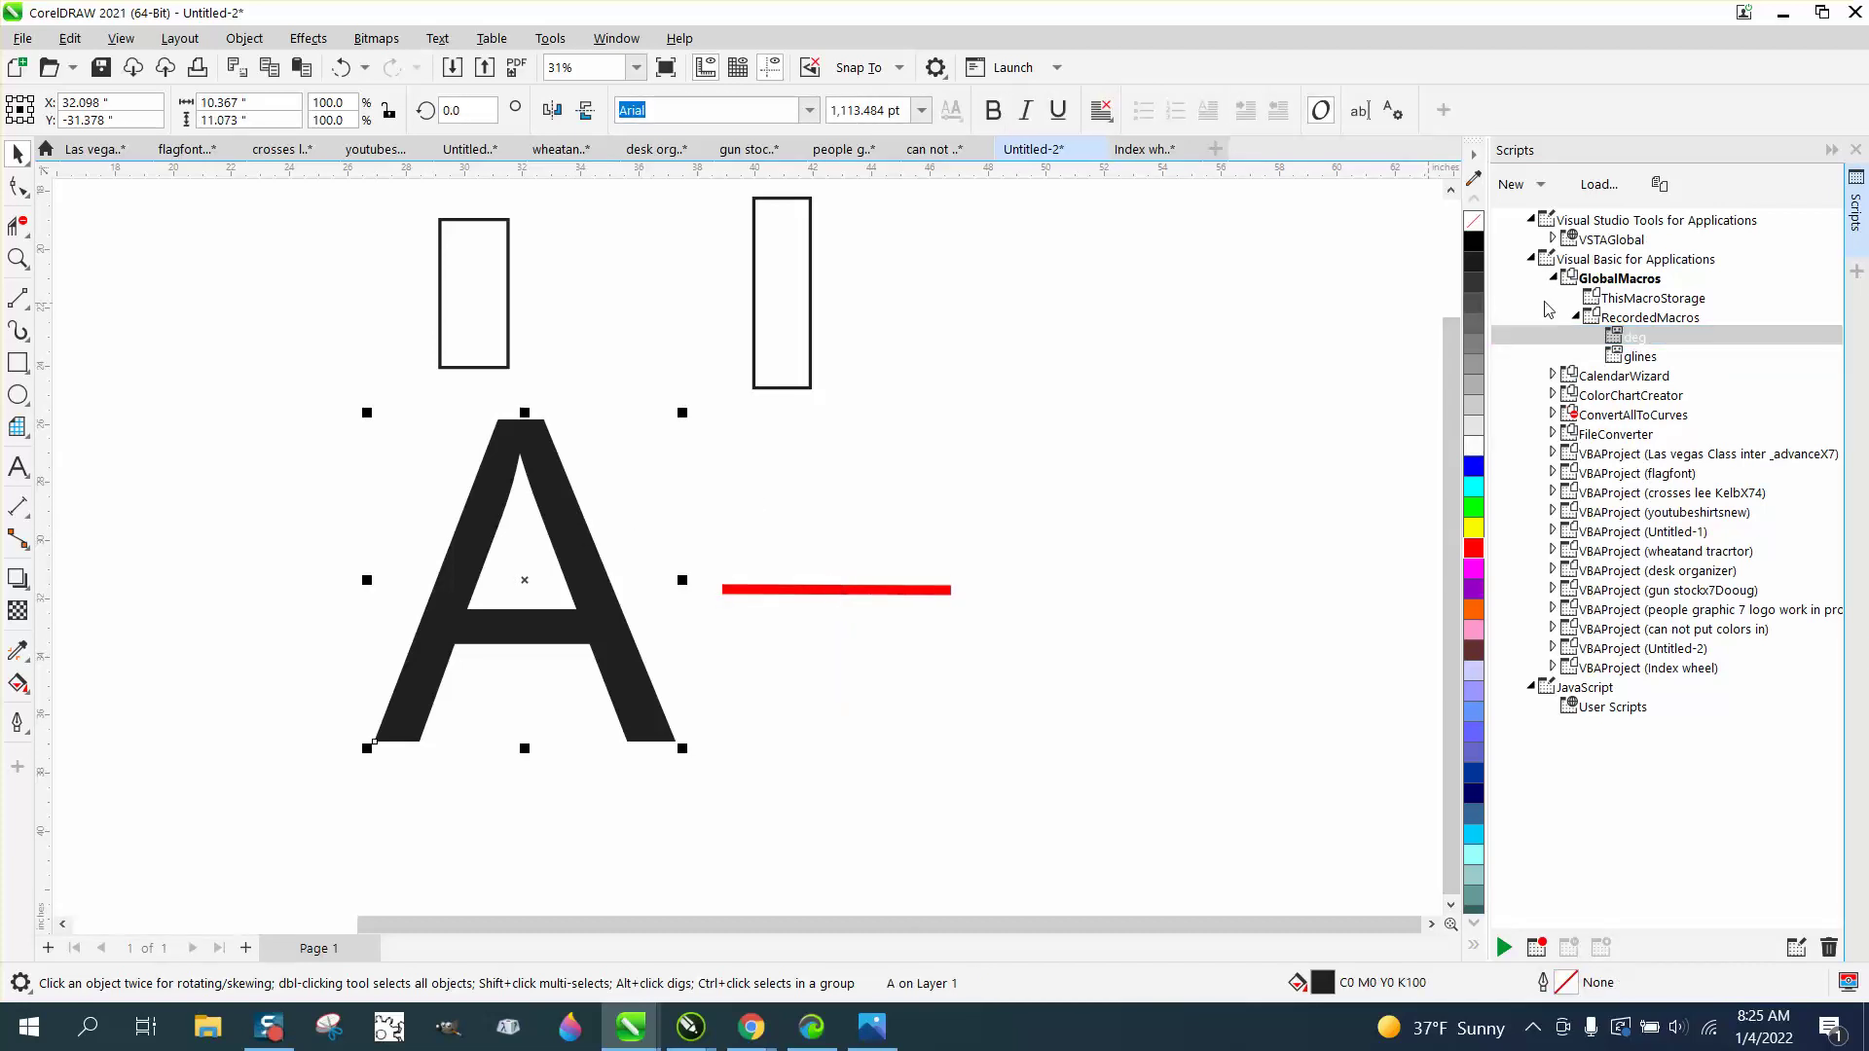
double_click(1624, 338)
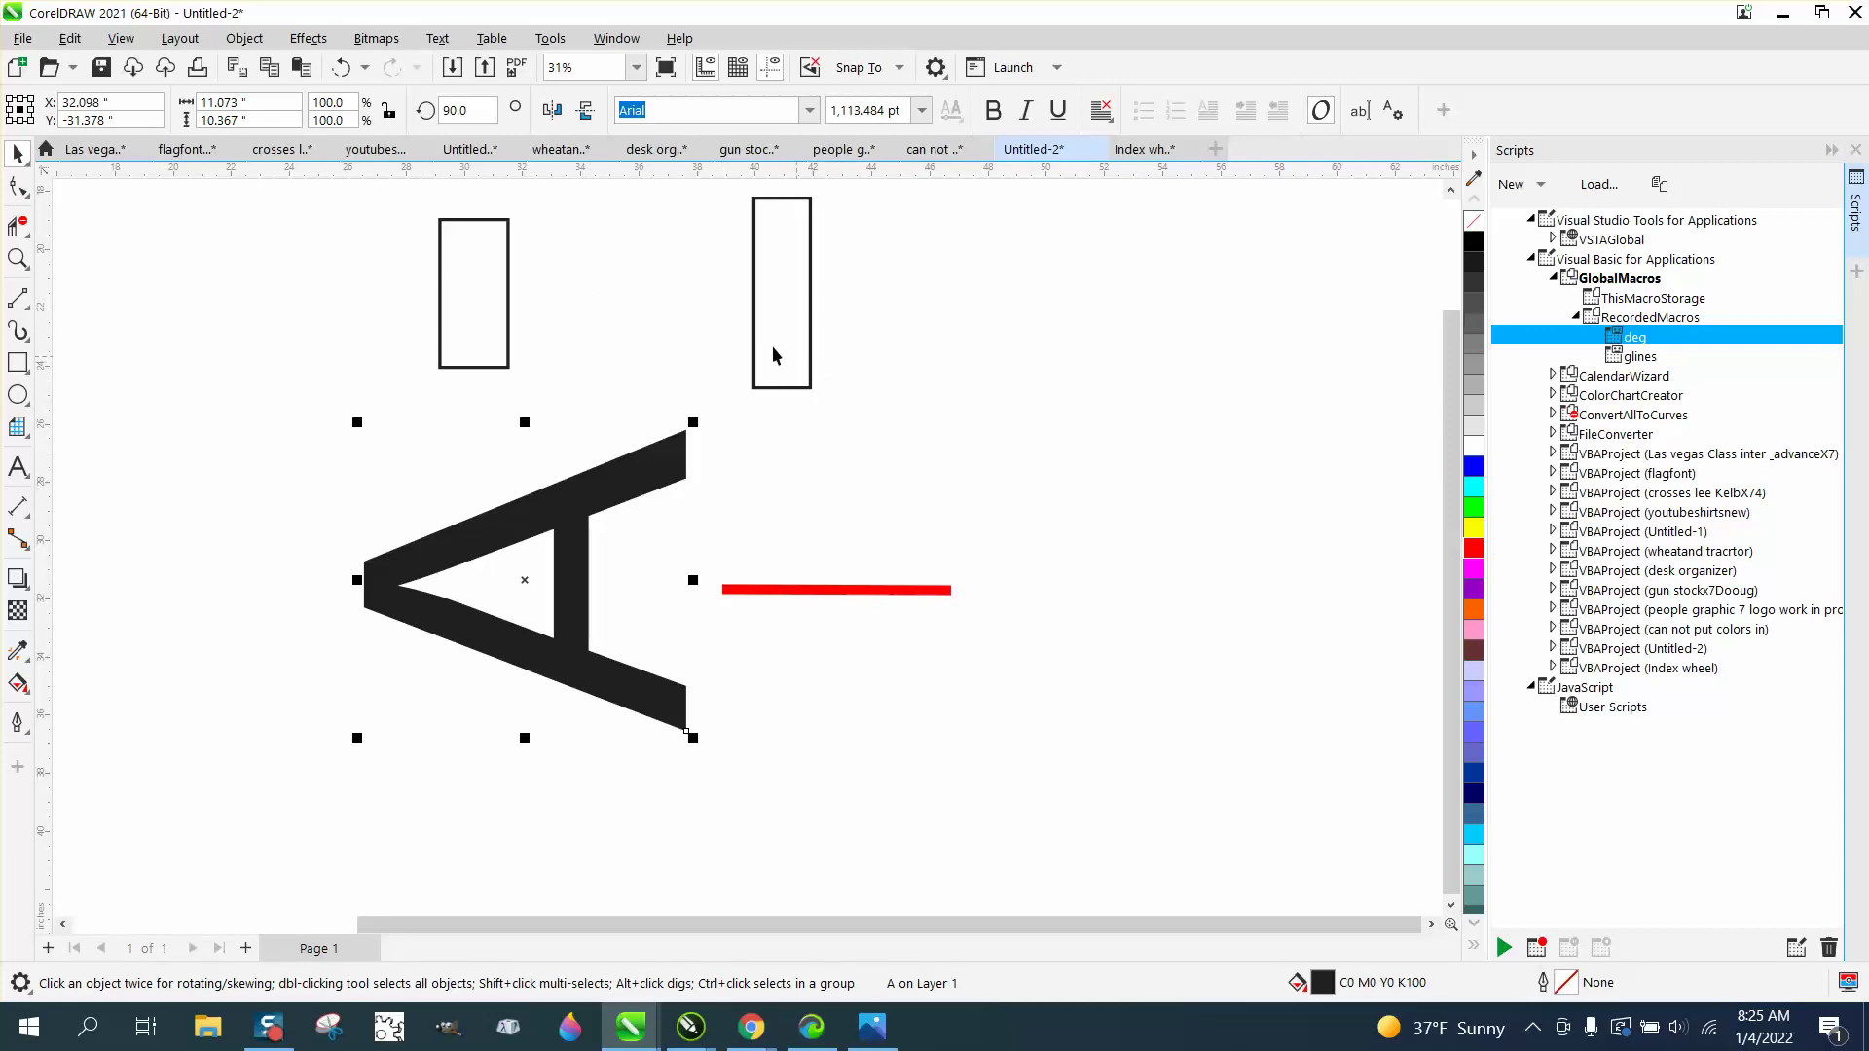
- Undo the macro rotations of the letter A, the red line and both rectangles
left_click(342, 68)
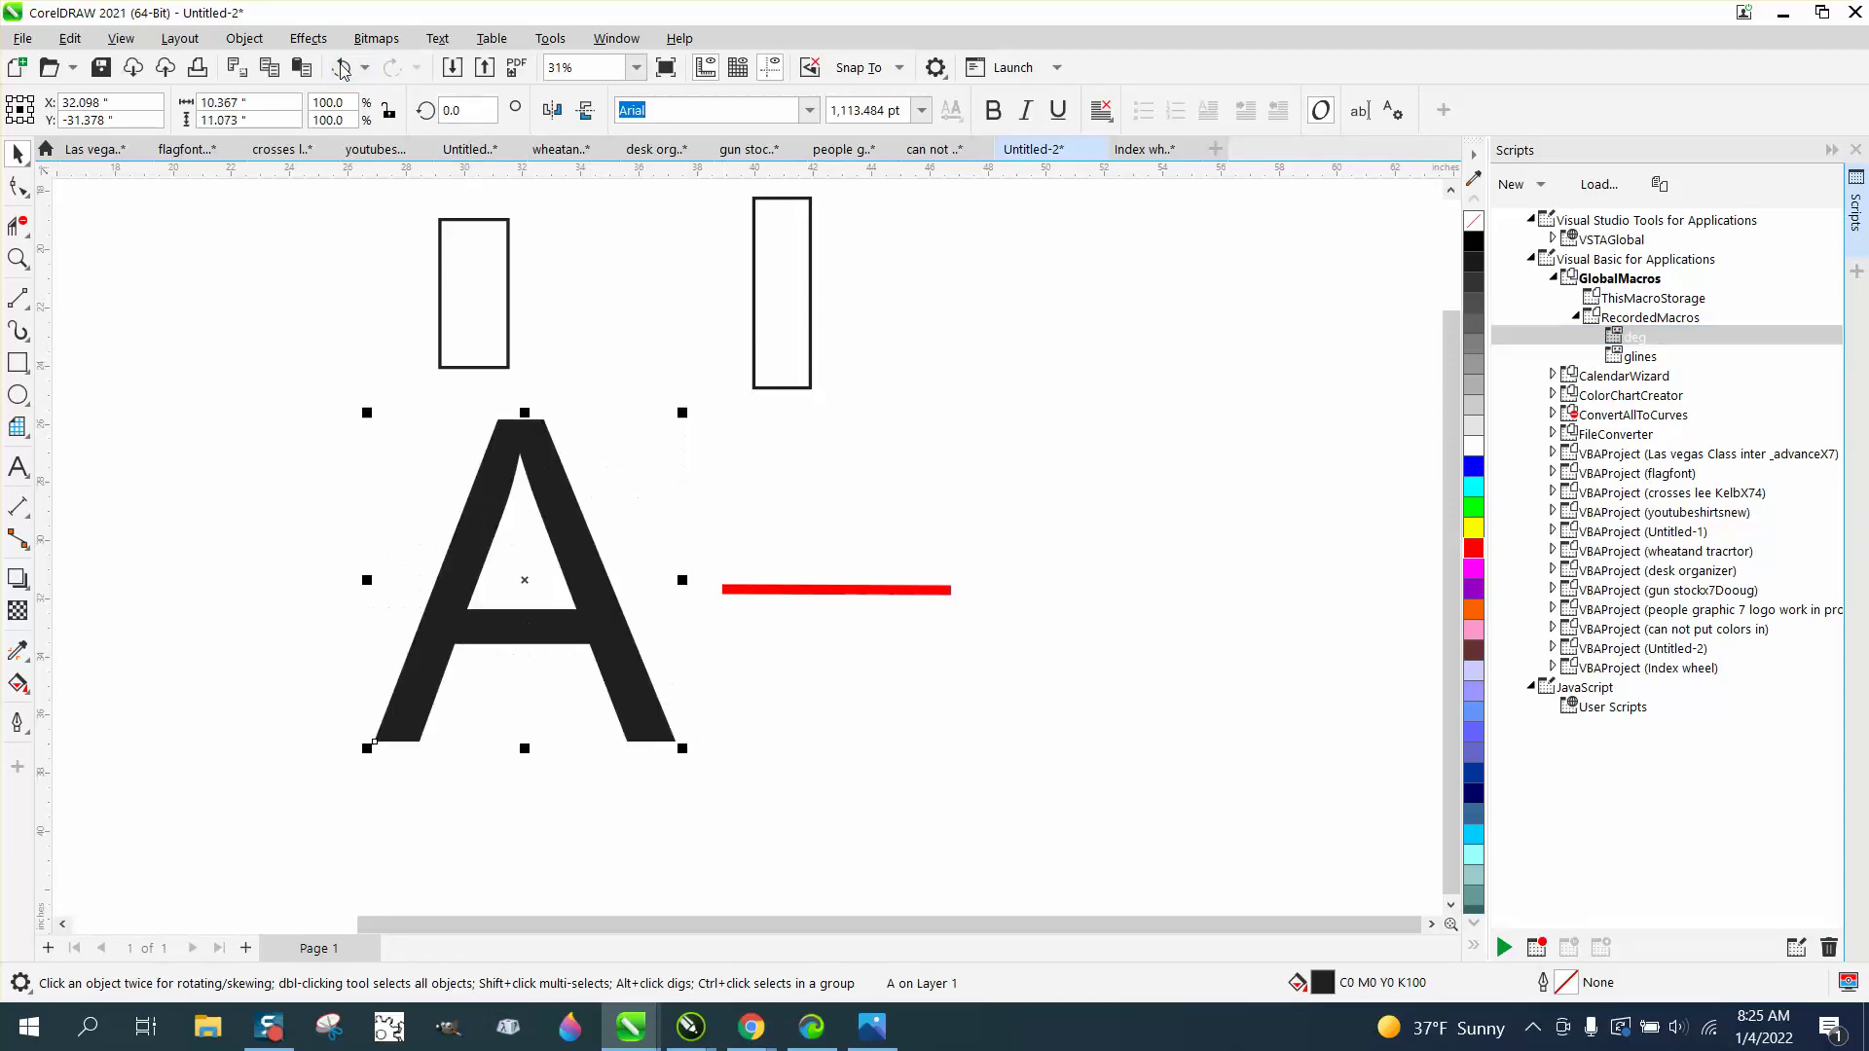
left_click(341, 68)
left_click(341, 68)
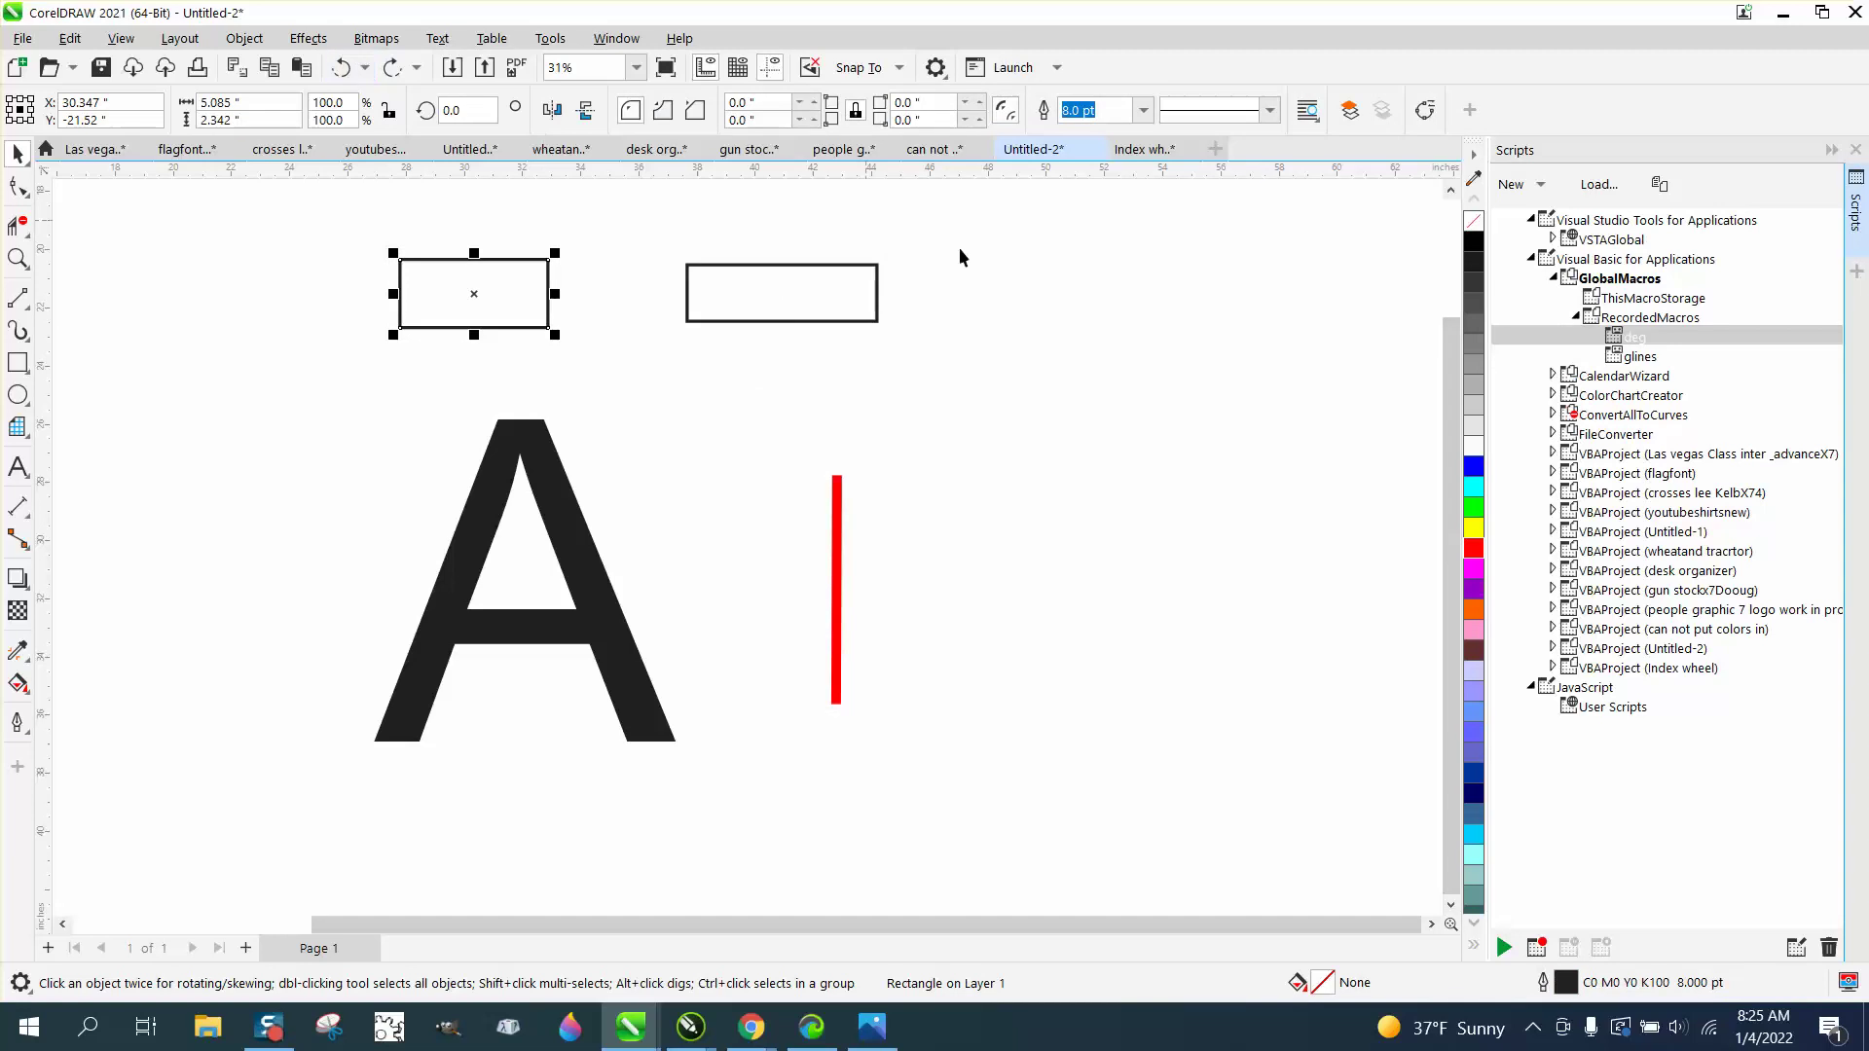
- Open the keyboard shortcut assignment for the recorded deg macro, ready for a new shortcut entry
right_click(1658, 347)
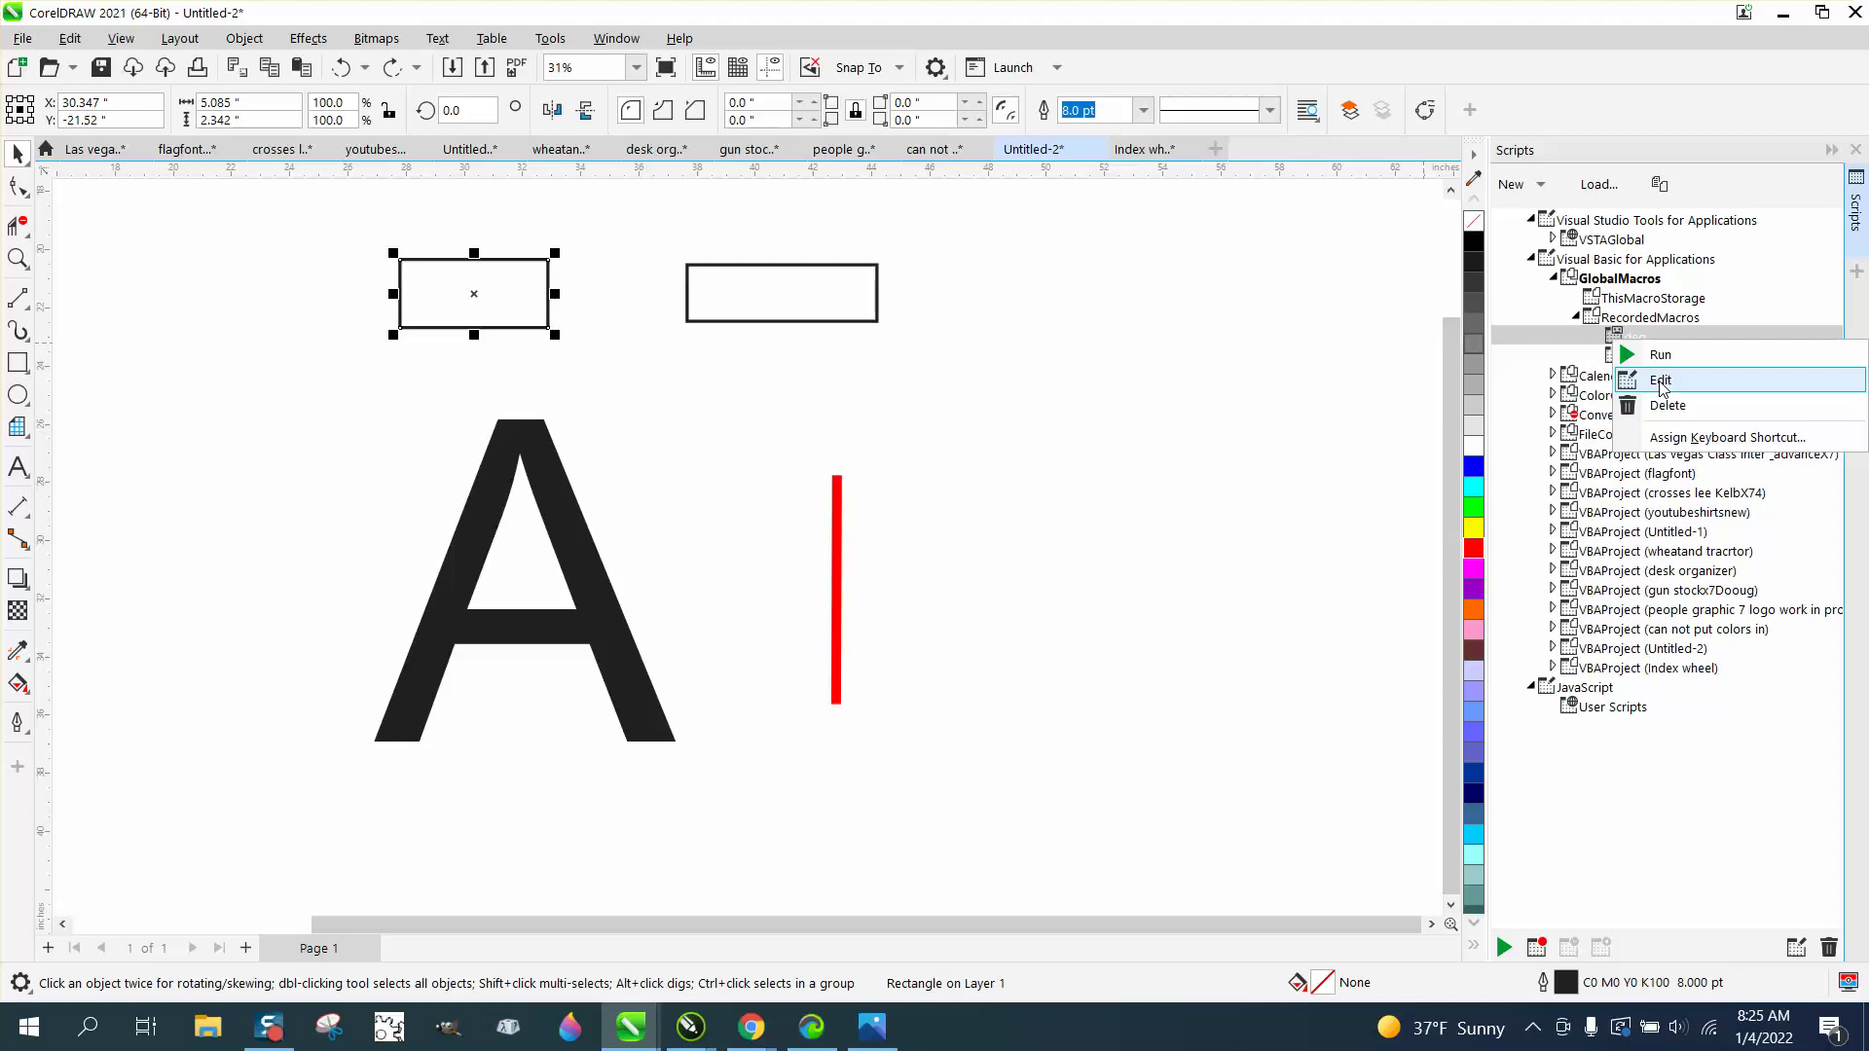
left_click(1666, 448)
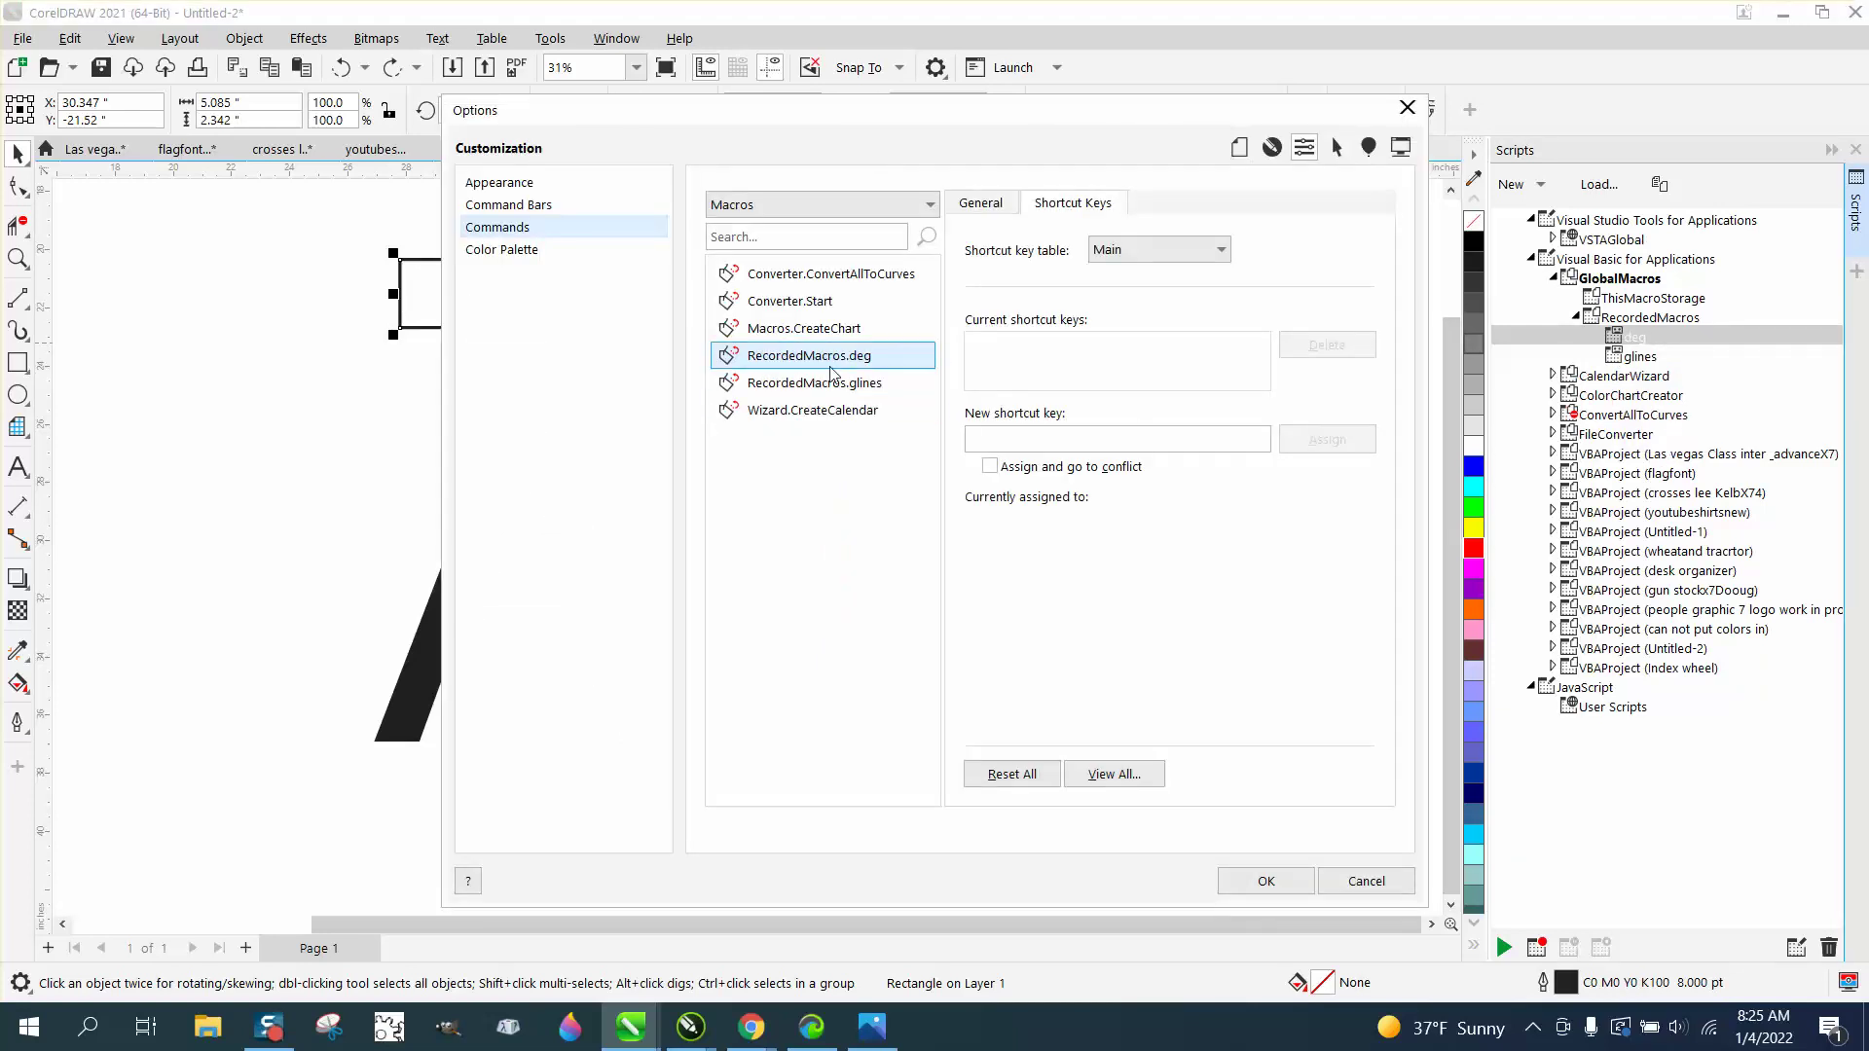
left_click(991, 434)
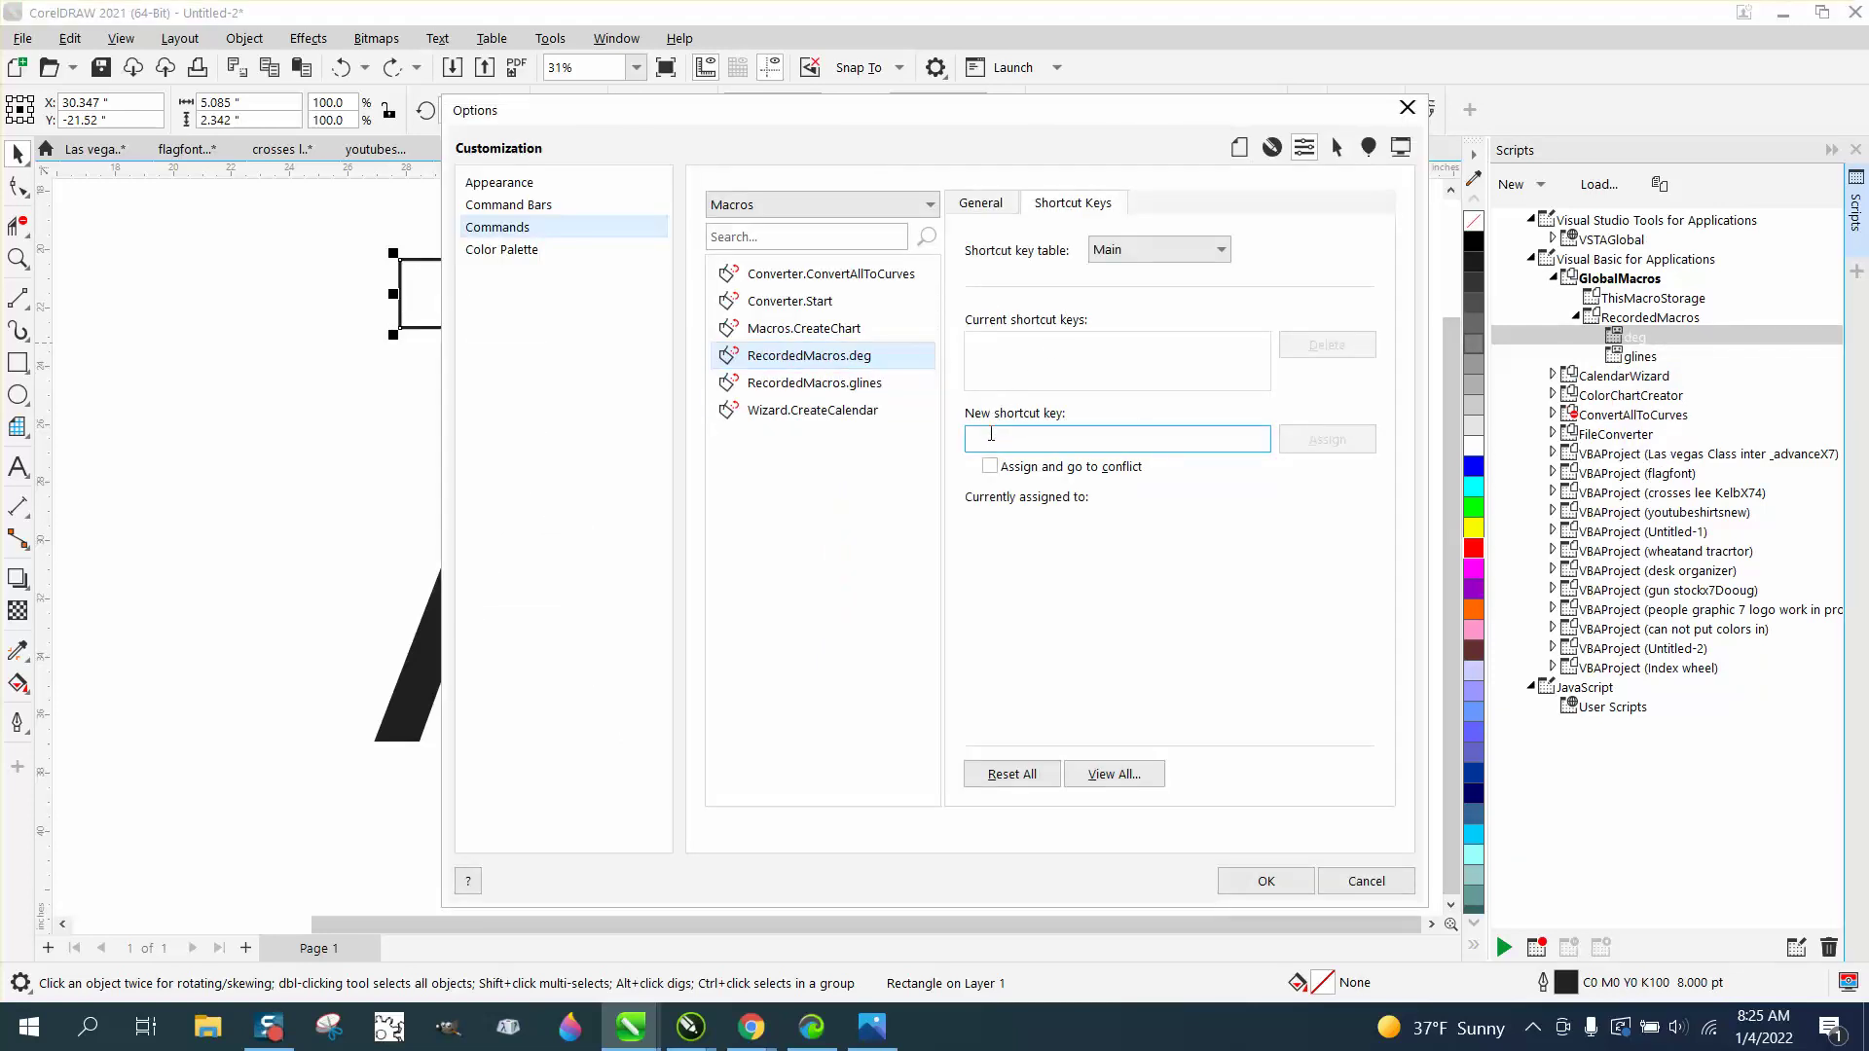
type("9")
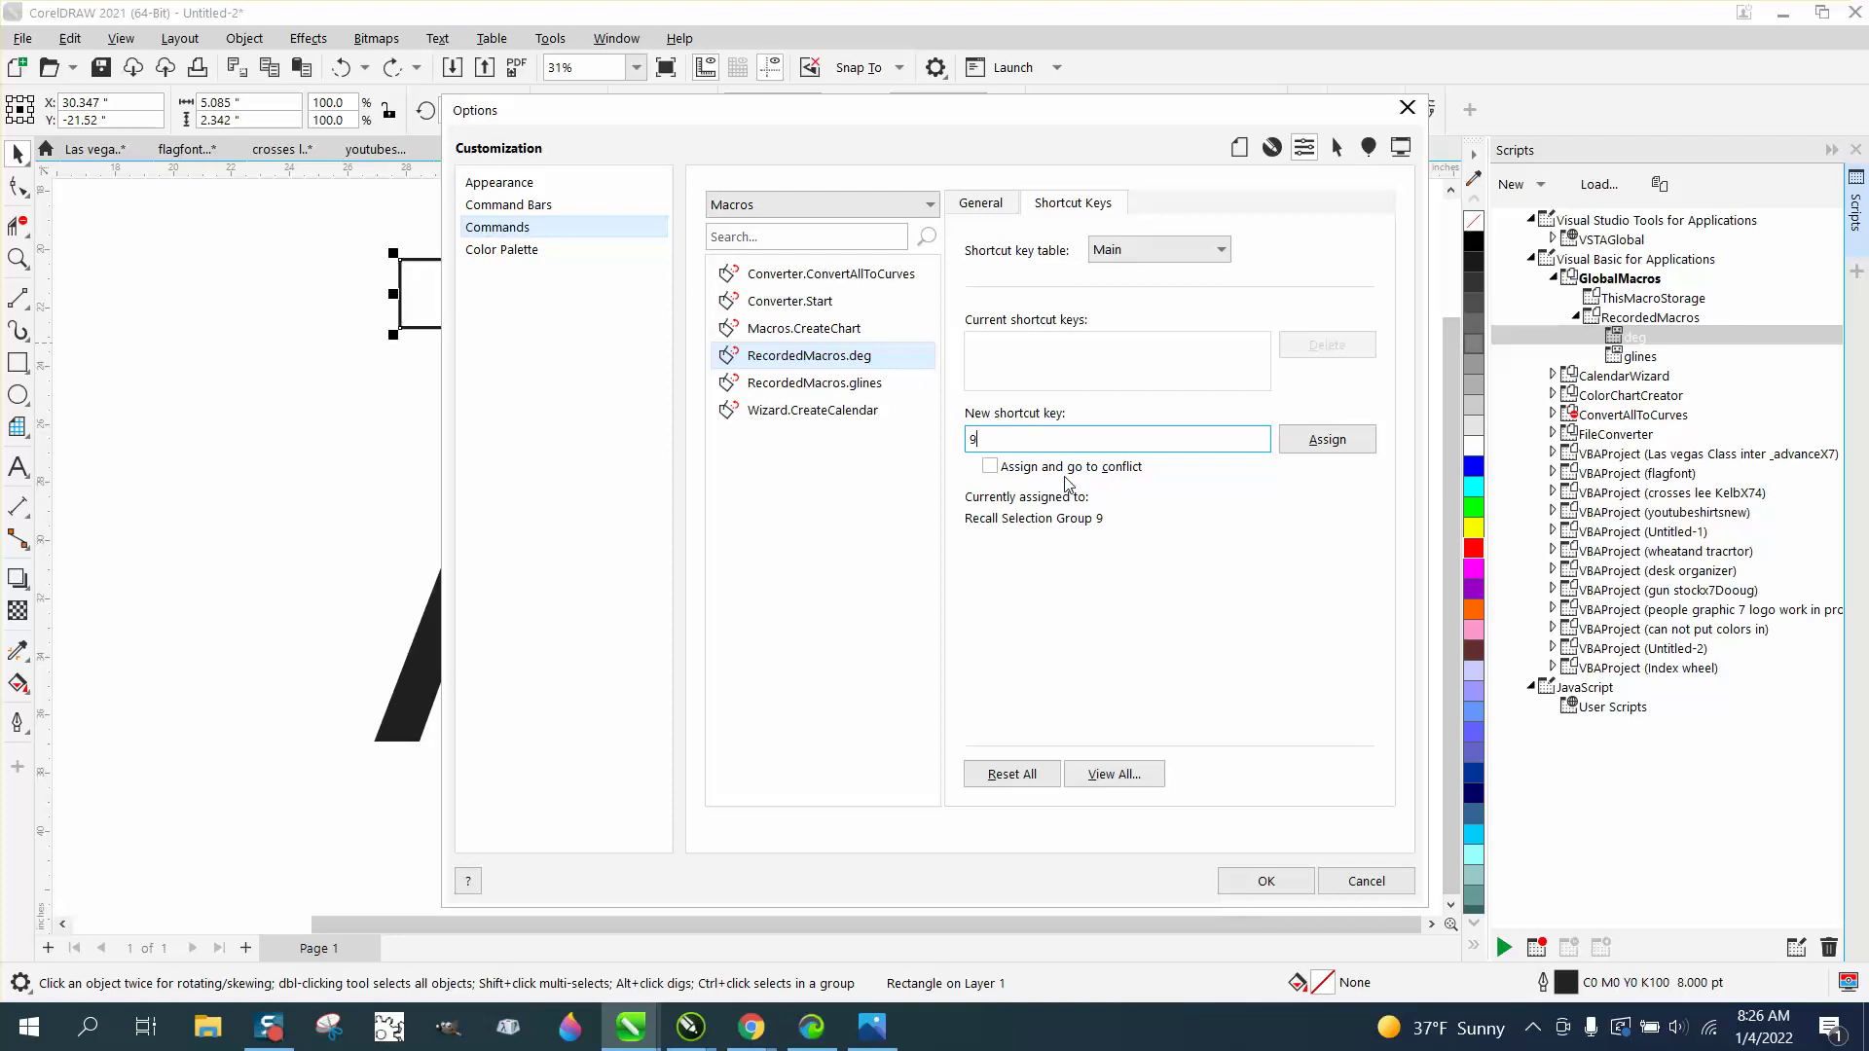
key("Delete")
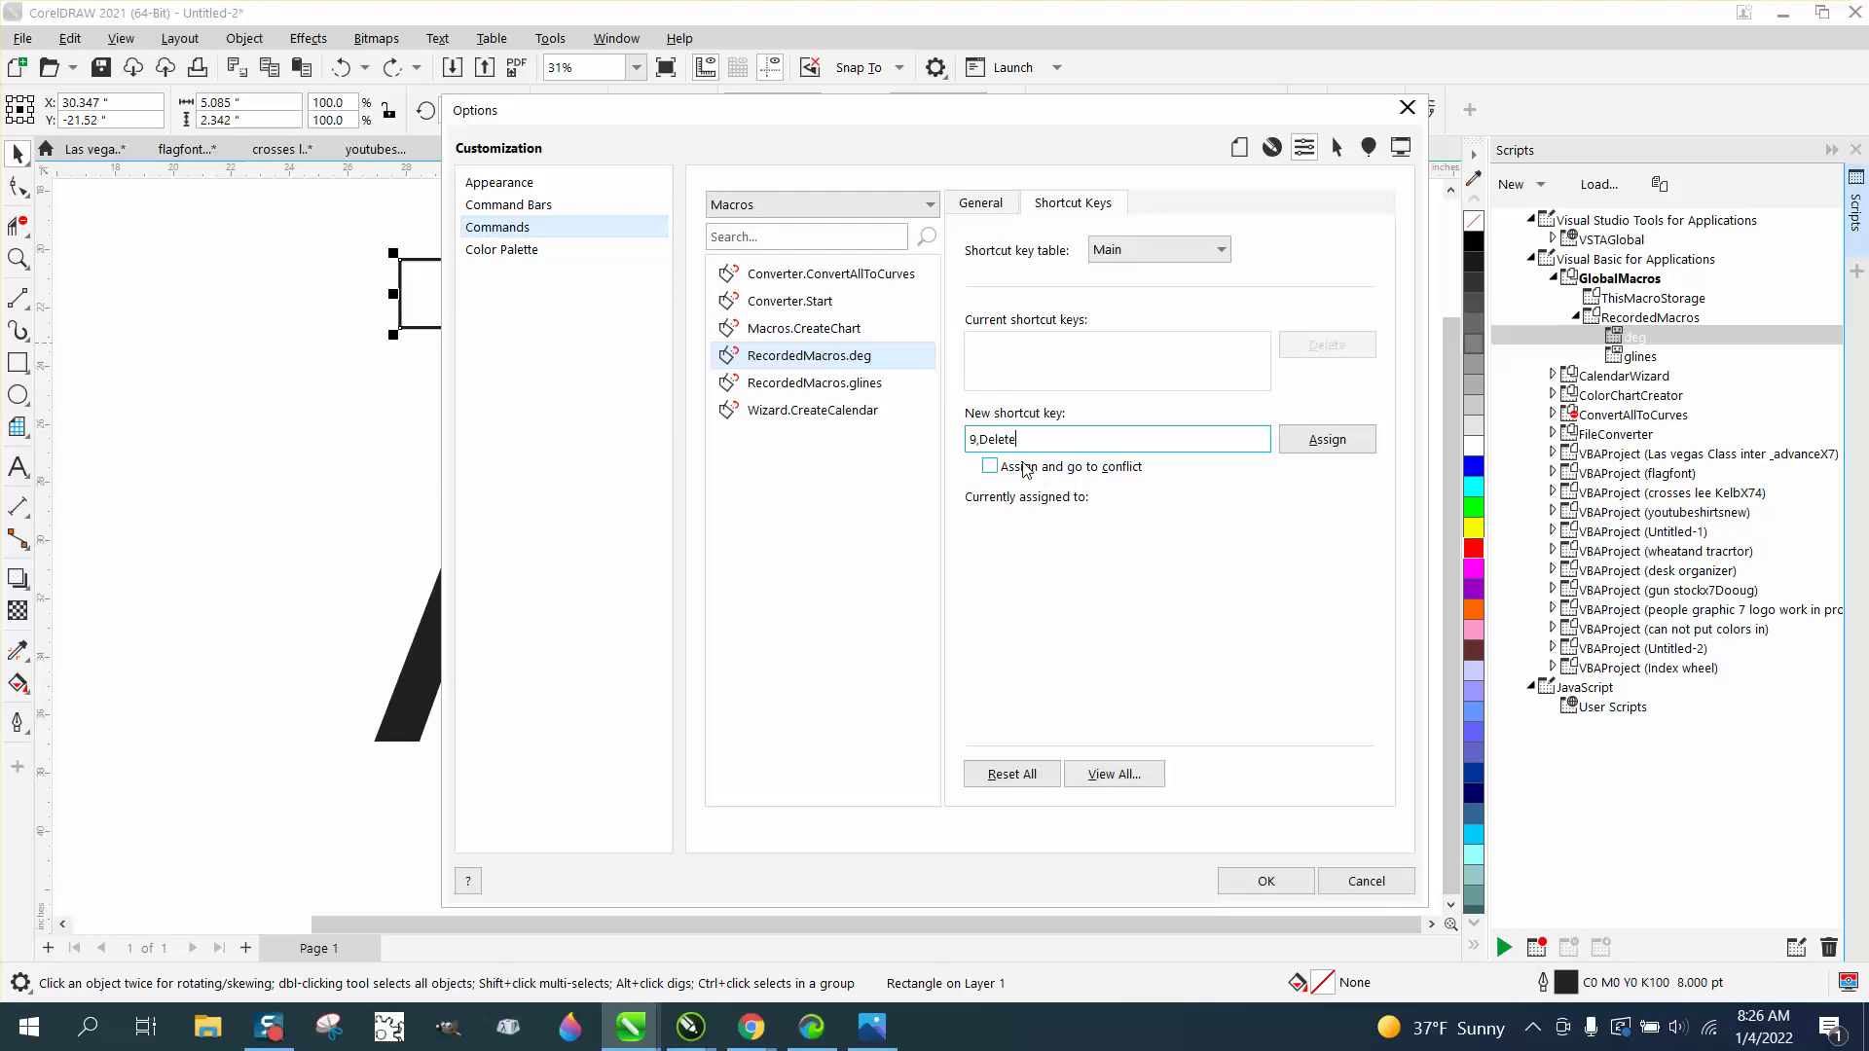
left_click_drag(1020, 440, 939, 450)
key("0")
key("9")
key("BackSpace")
key("BackSpace")
key("BackSpace")
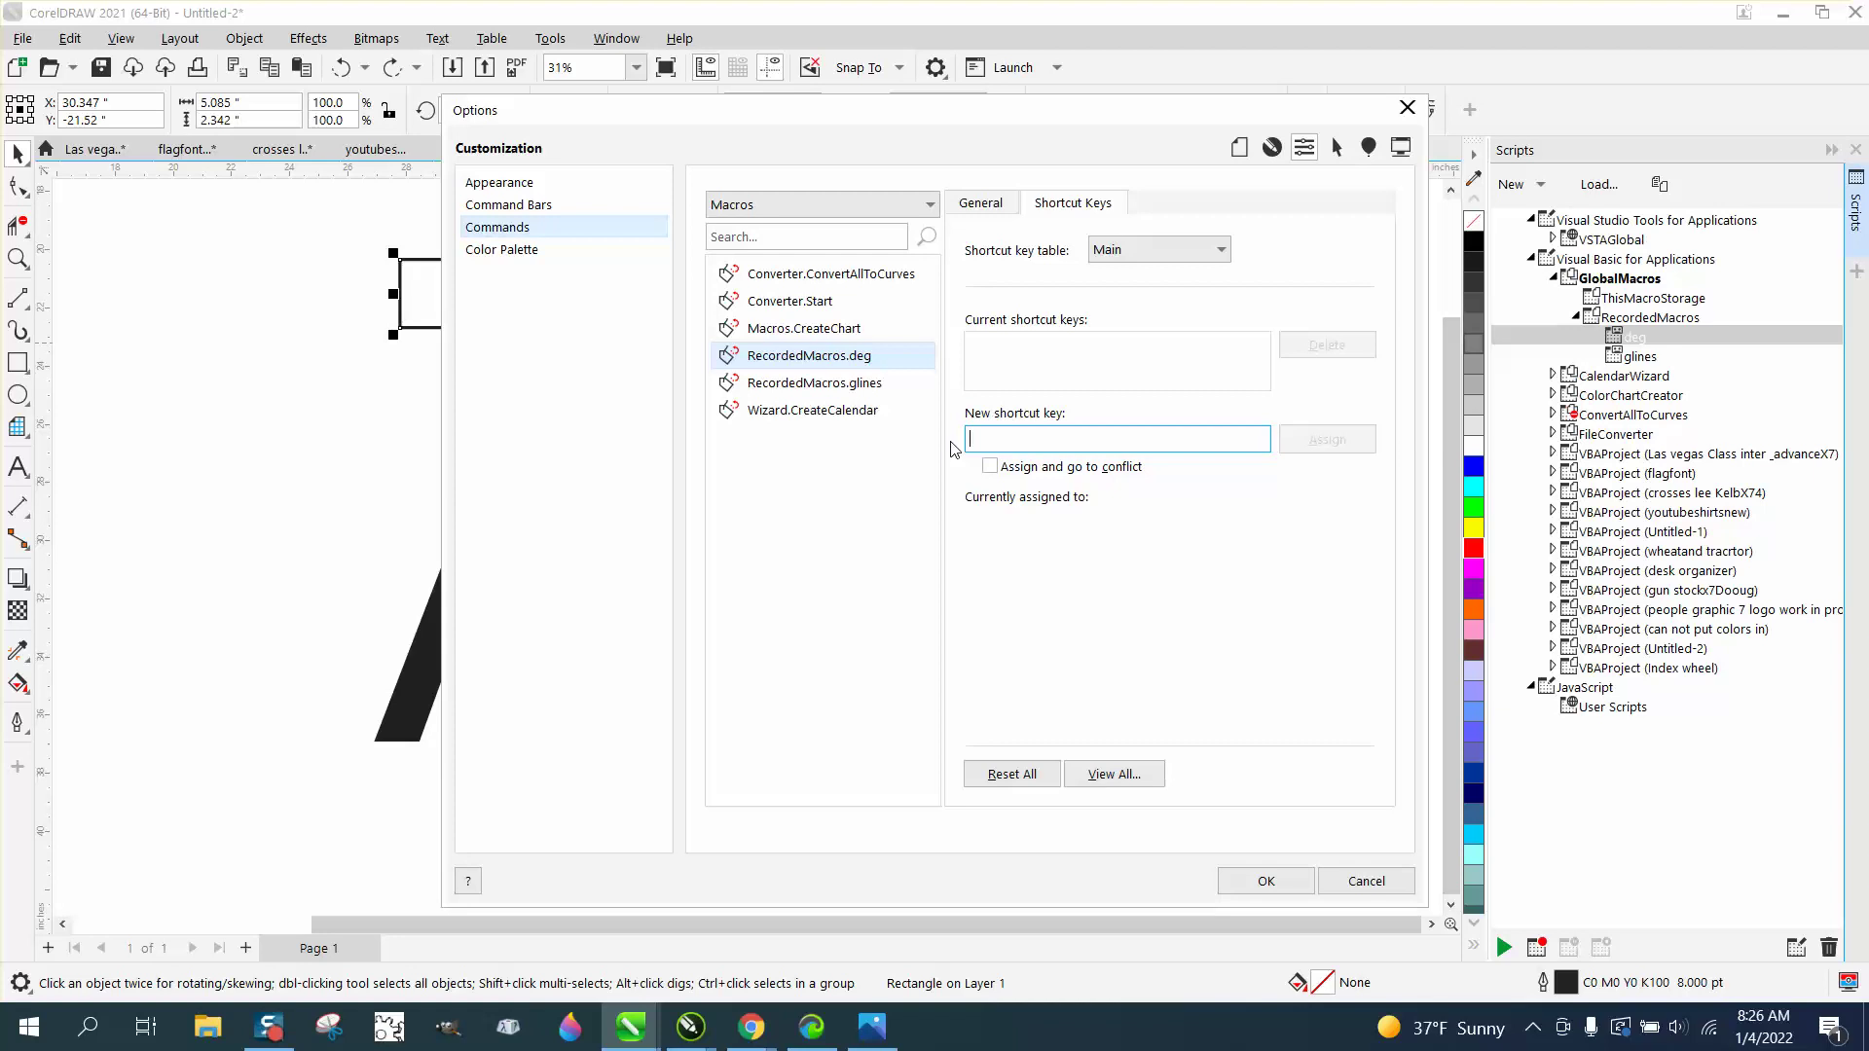
- Assign the keyboard shortcut 0,9 to the deg macro and accept the options
key("0")
key("9")
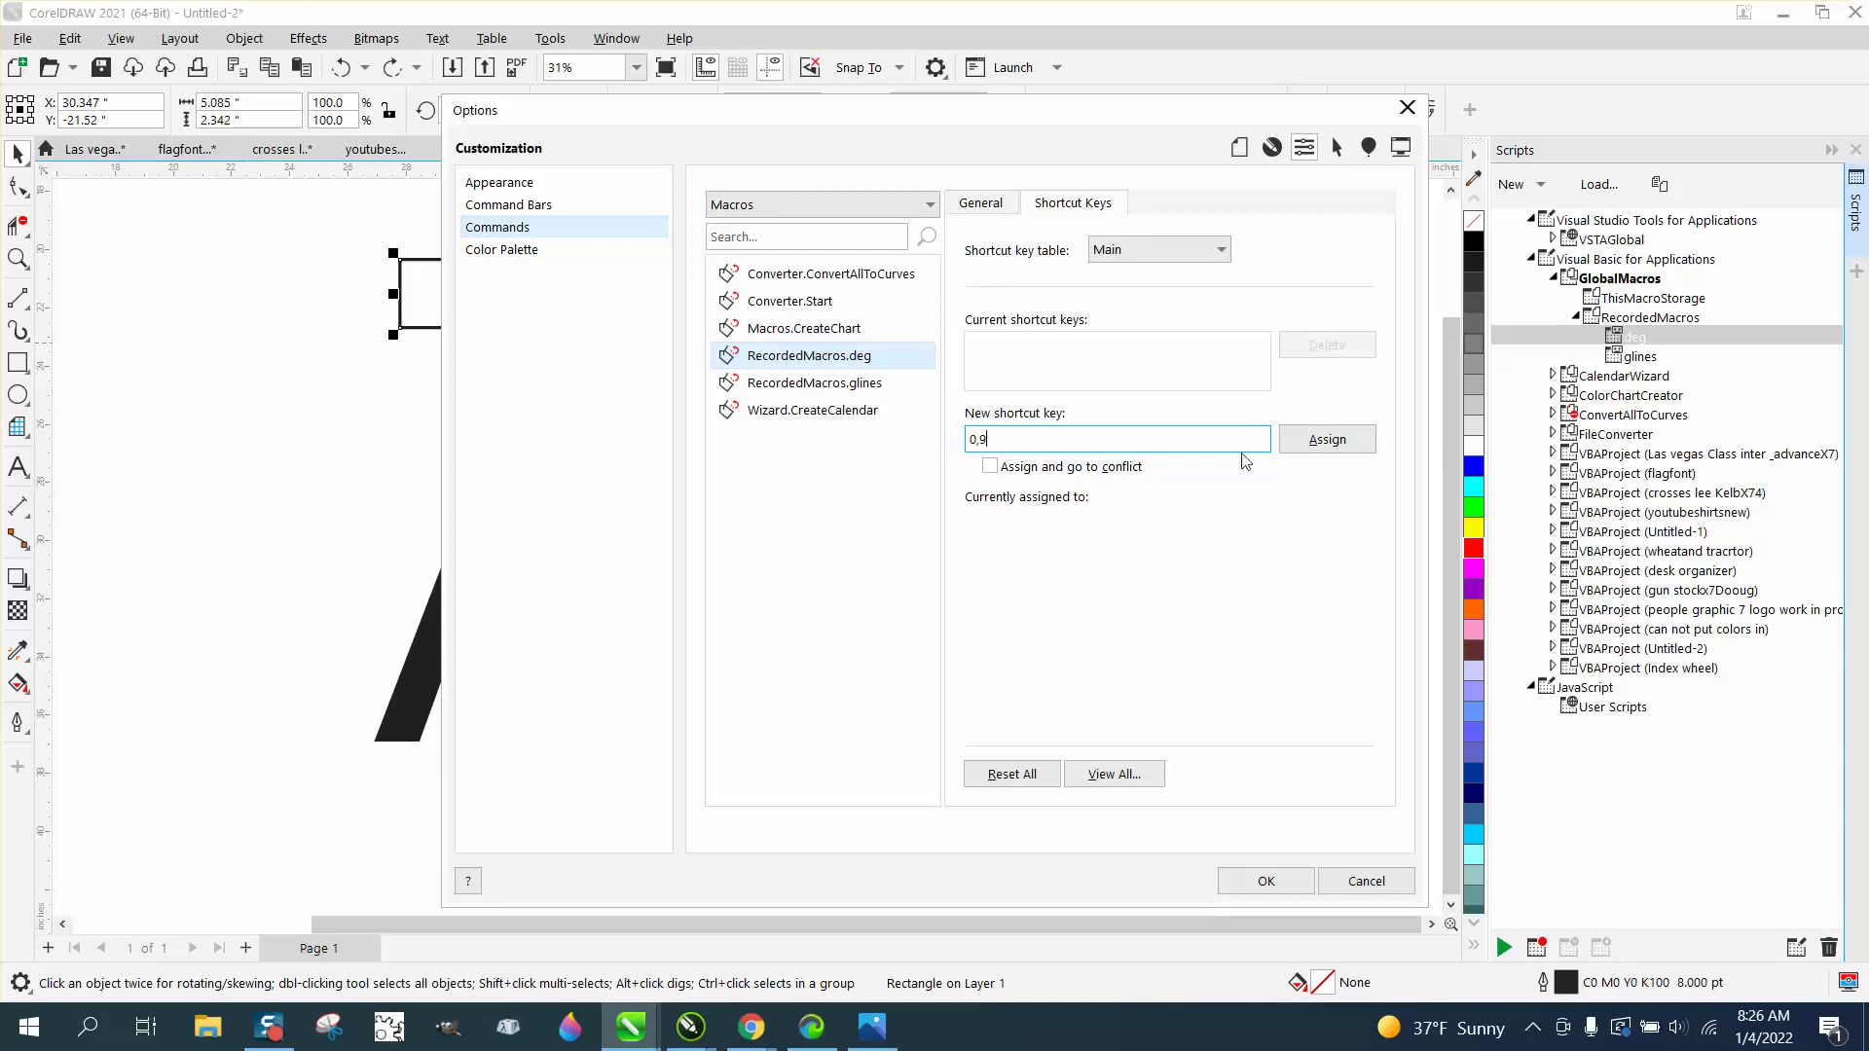
left_click(1328, 440)
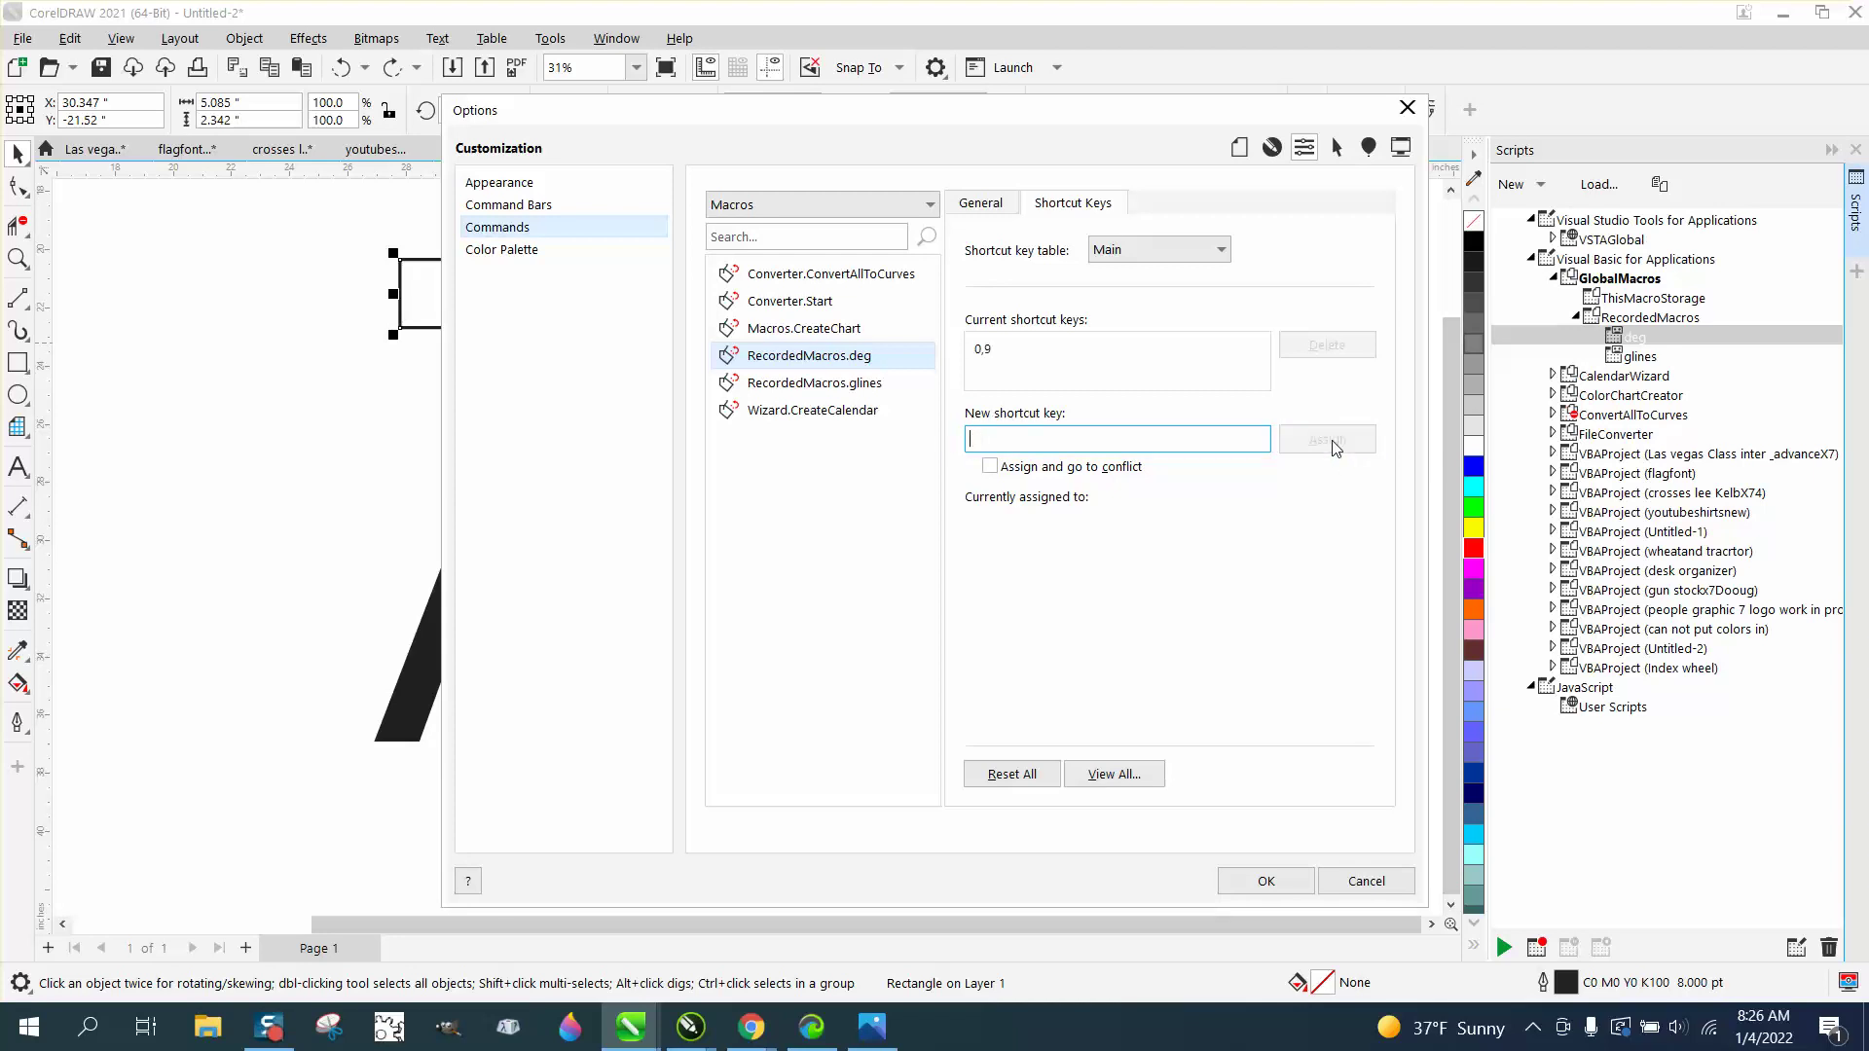
left_click(1270, 881)
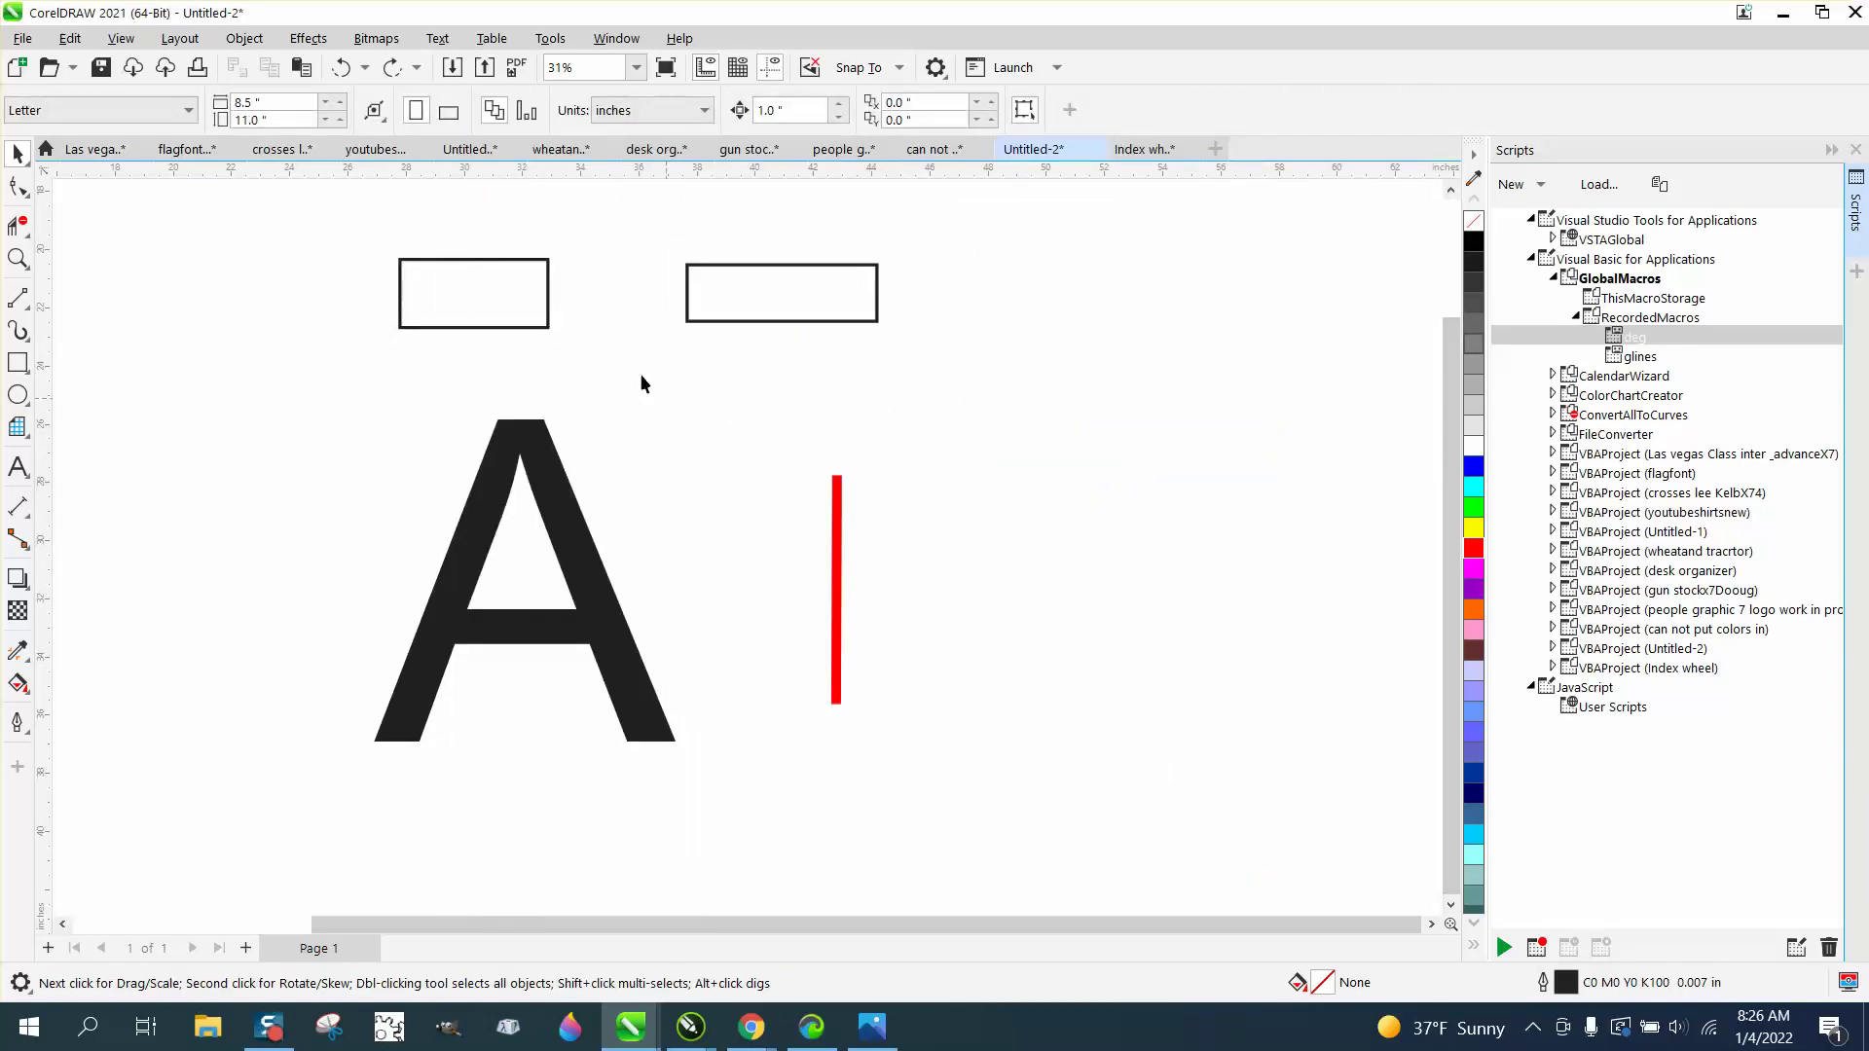
- Rotate the smaller rectangle by running the deg macro through its 0,9 shortcut
left_click(509, 263)
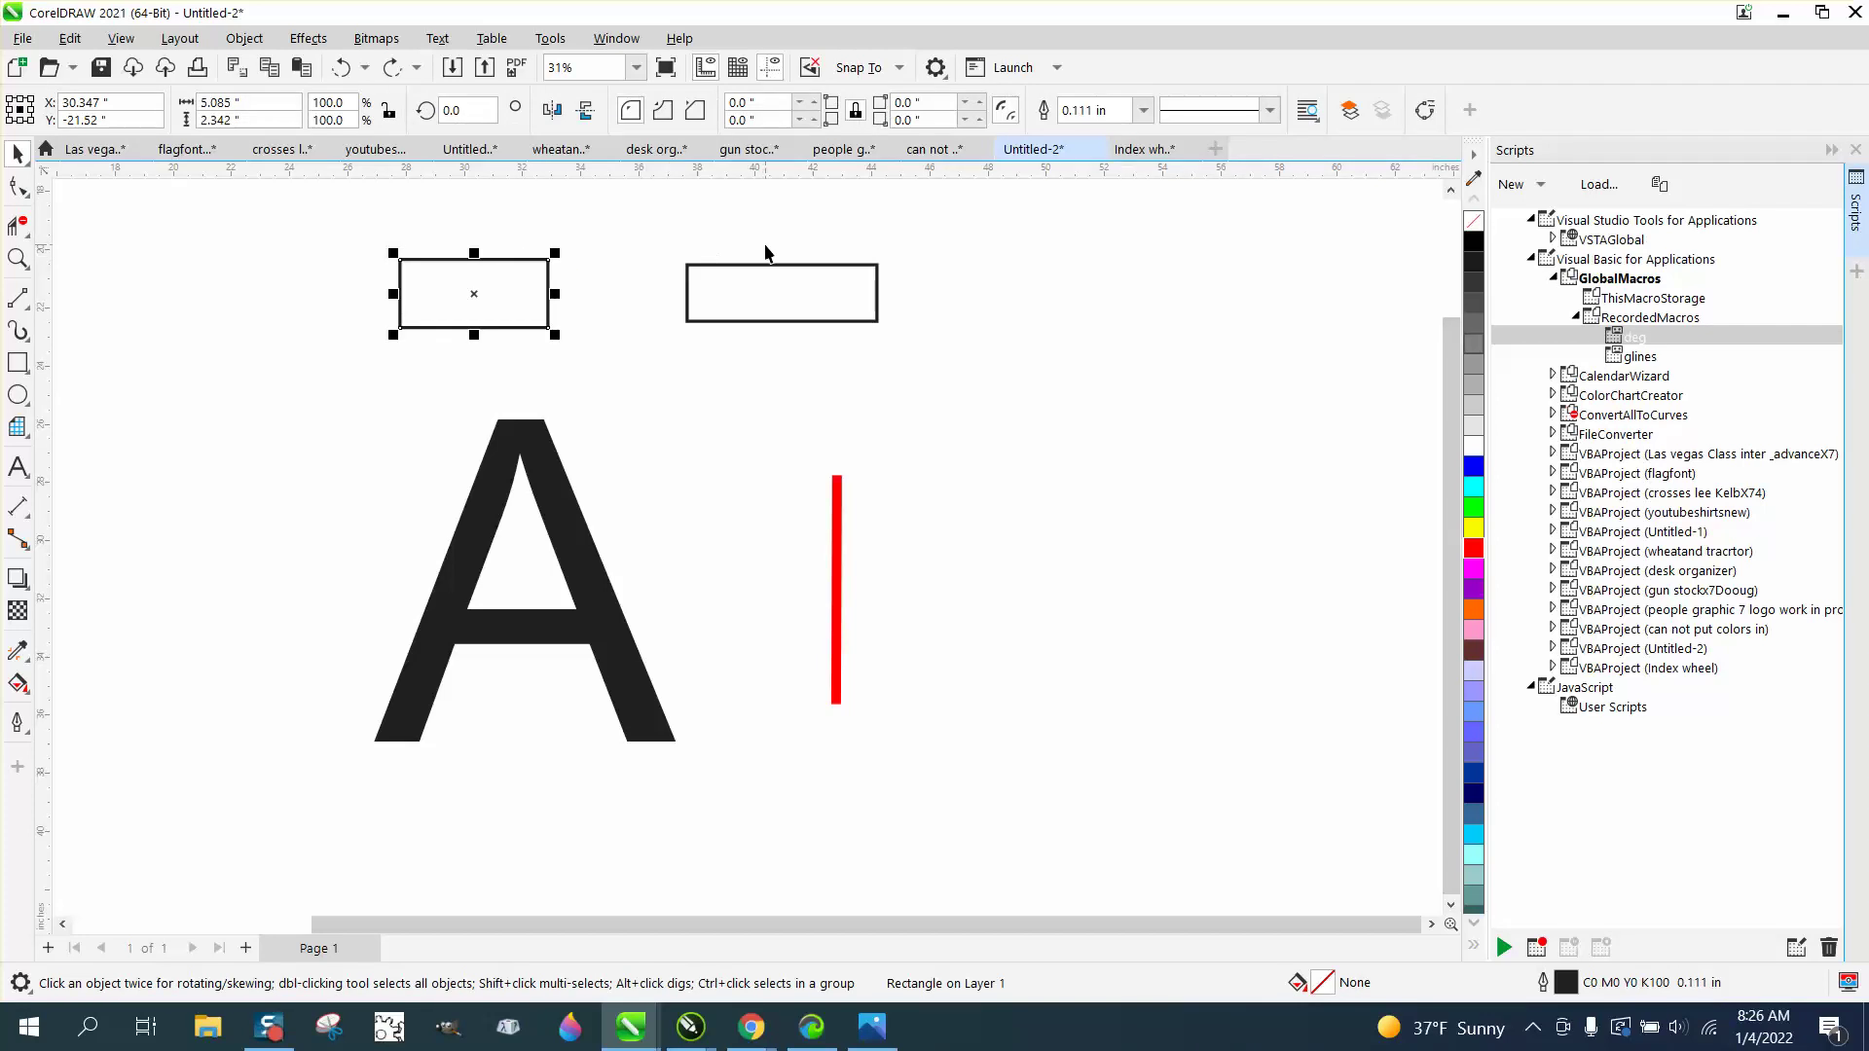
key("0")
key("9")
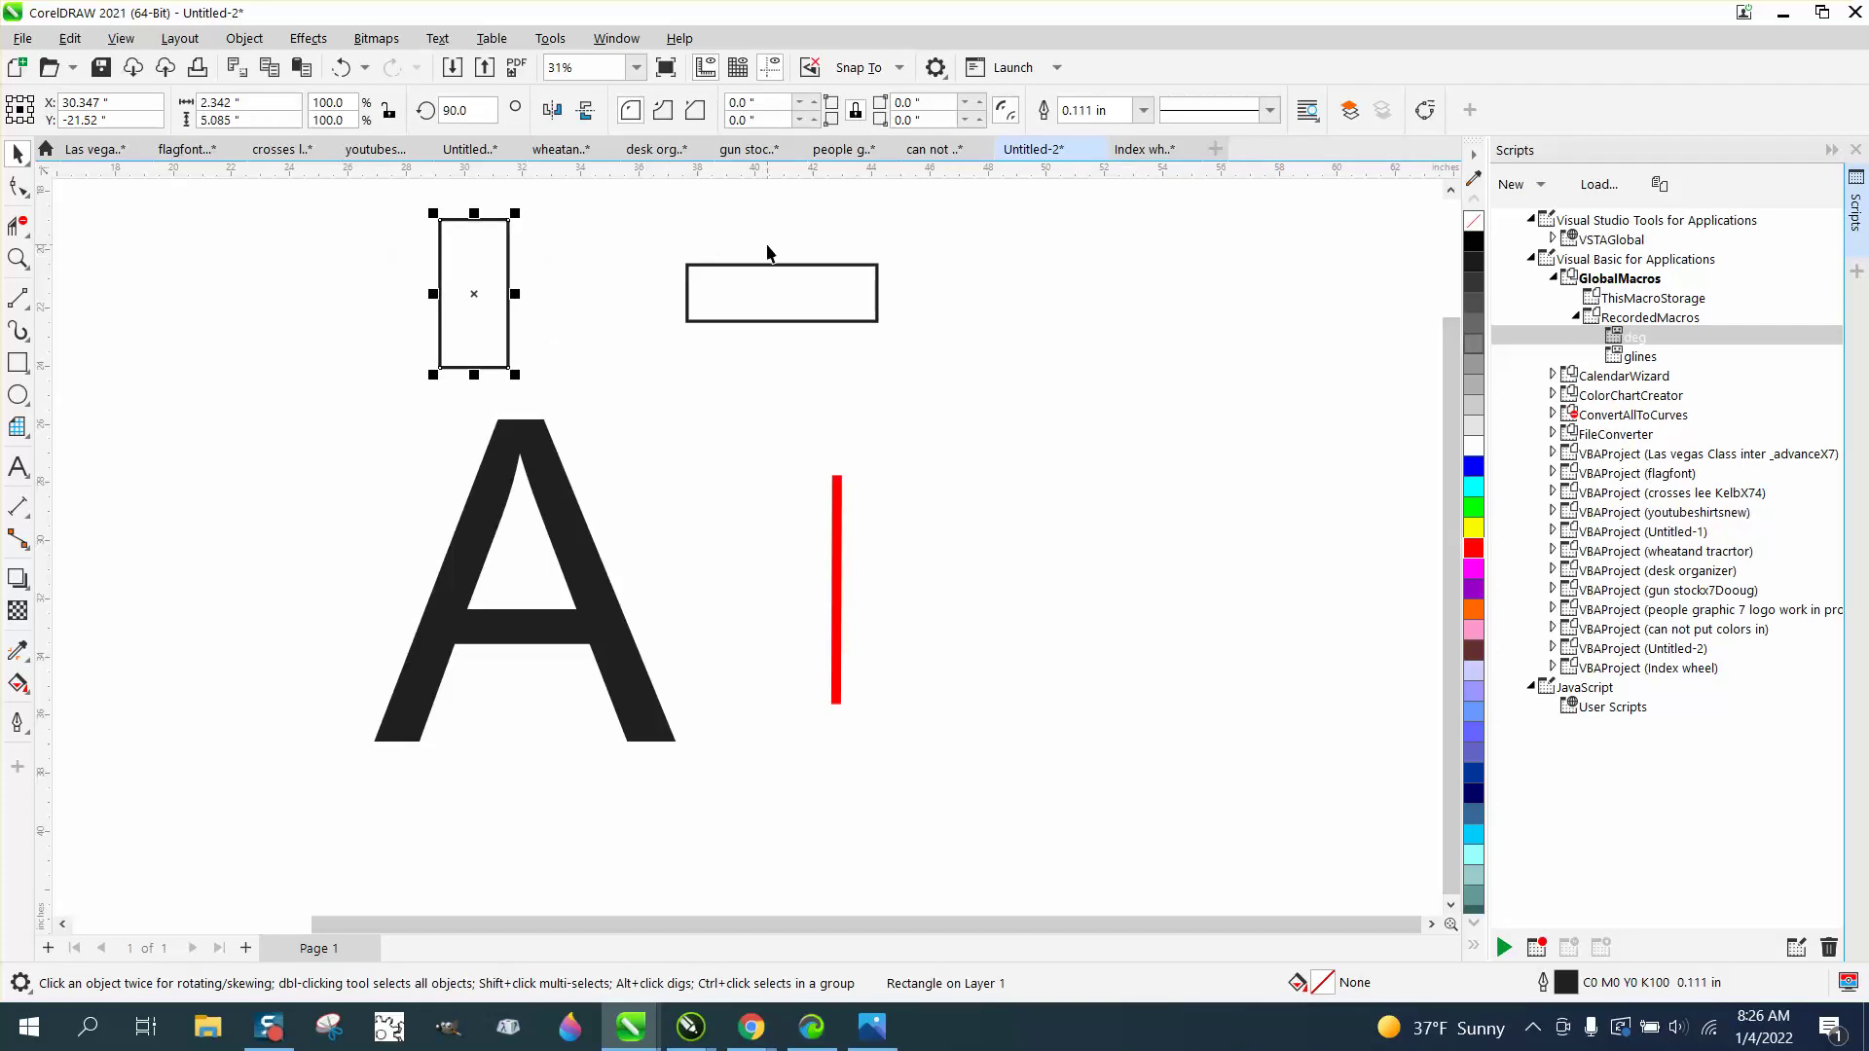
- Rotate the wider rectangle by running the deg macro through its 0,9 shortcut
left_click(799, 293)
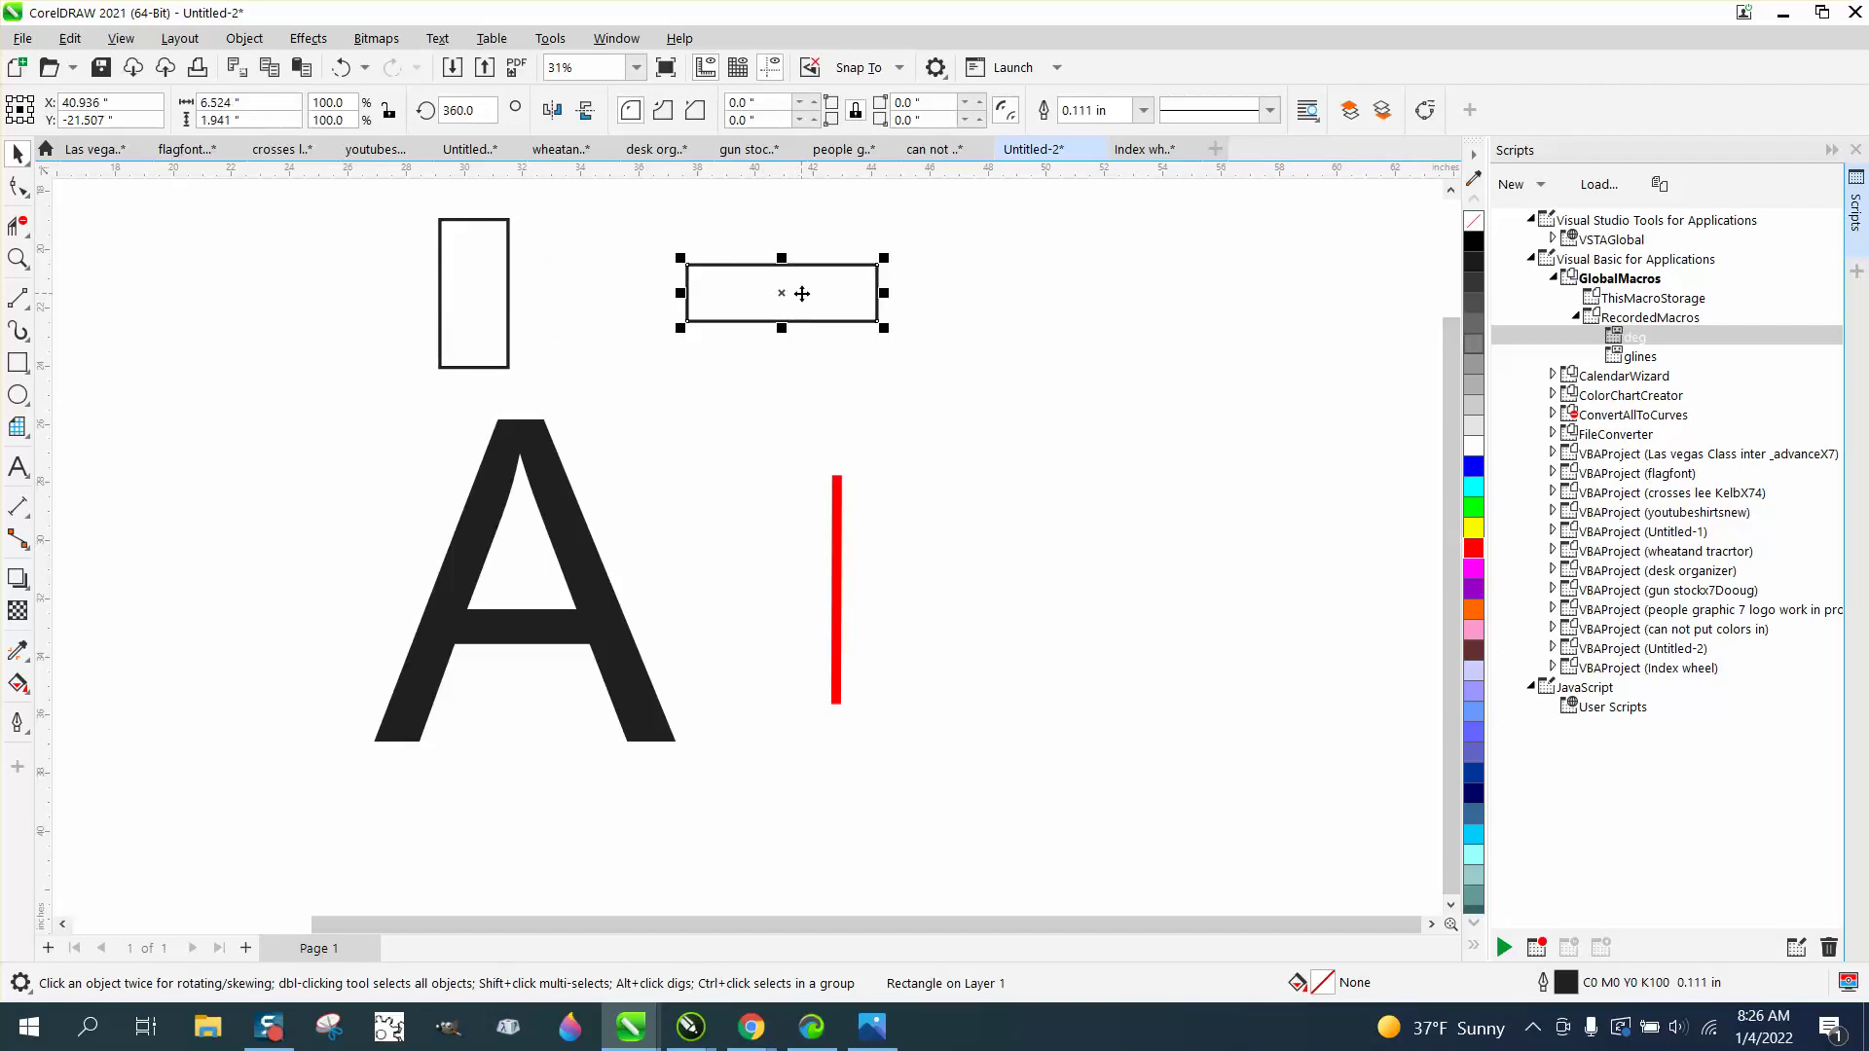
key("9")
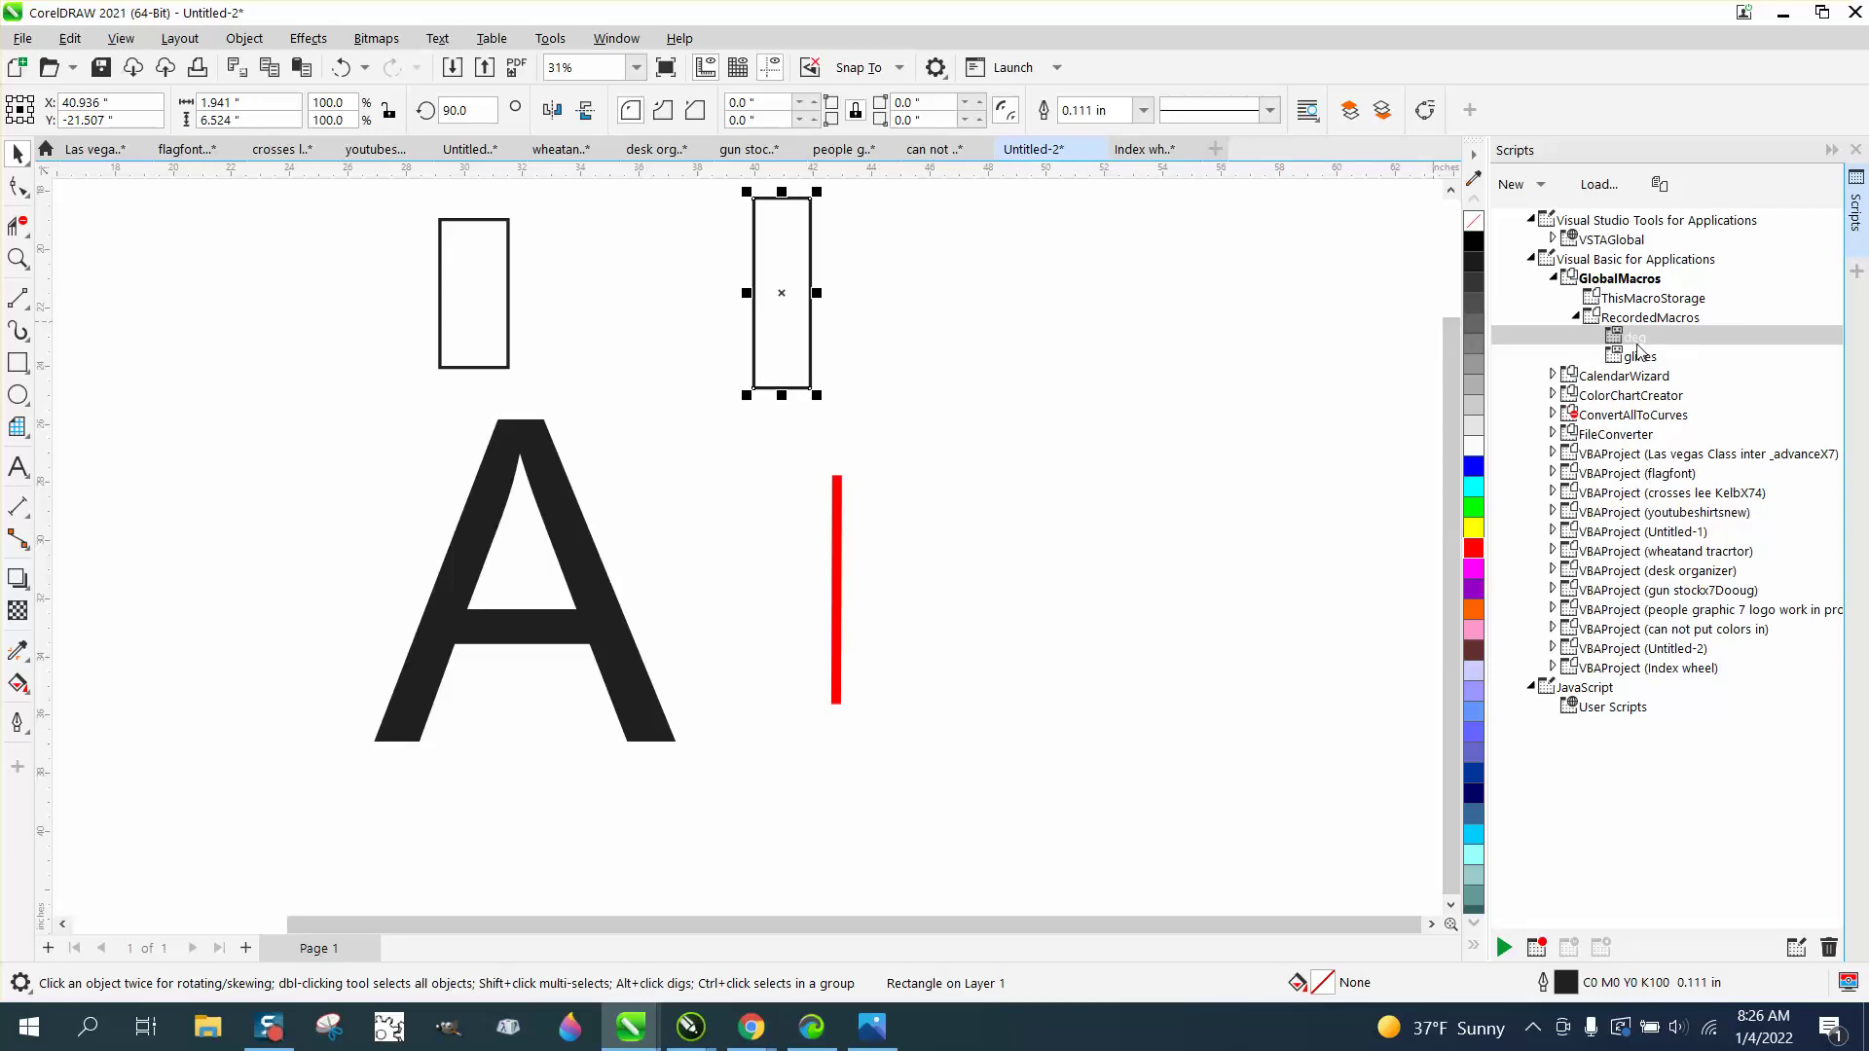
- Remove the 0,9 shortcut from the recorded deg macro in its keyboard shortcut settings, ready for a new shortcut entry
right_click(1639, 345)
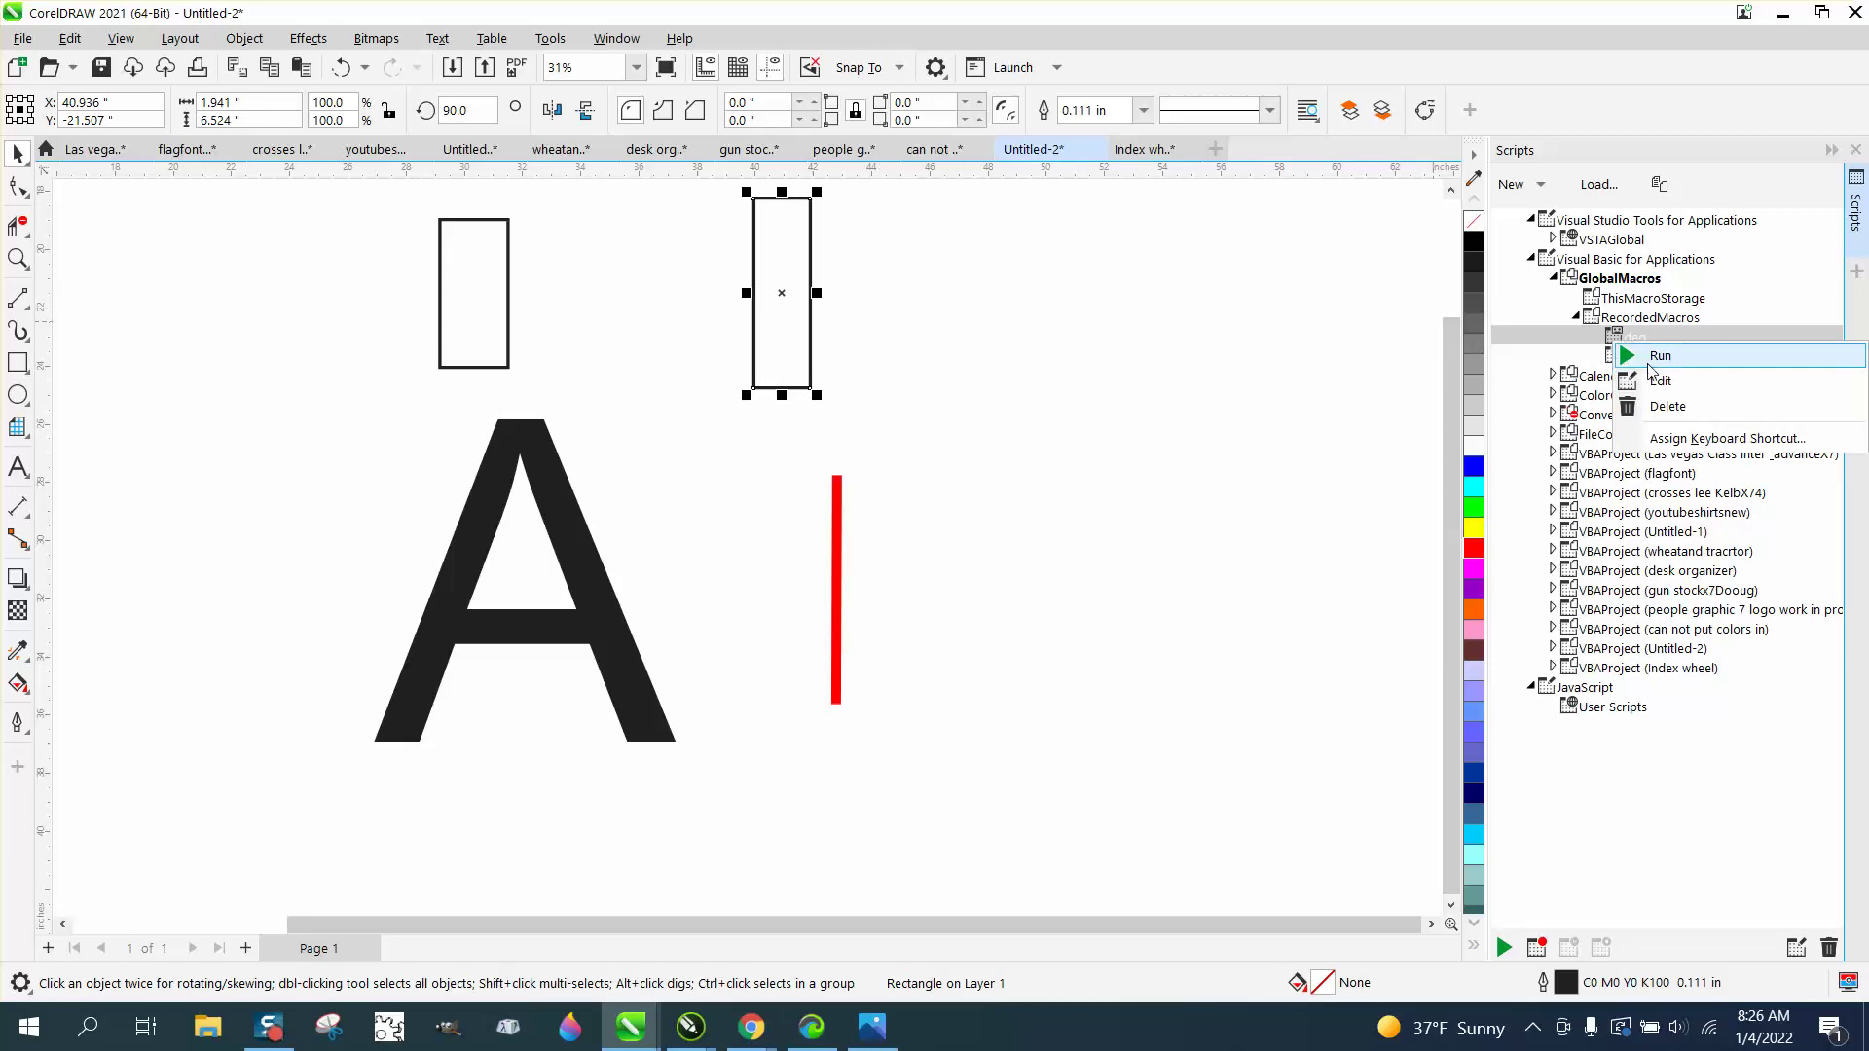
left_click(1646, 439)
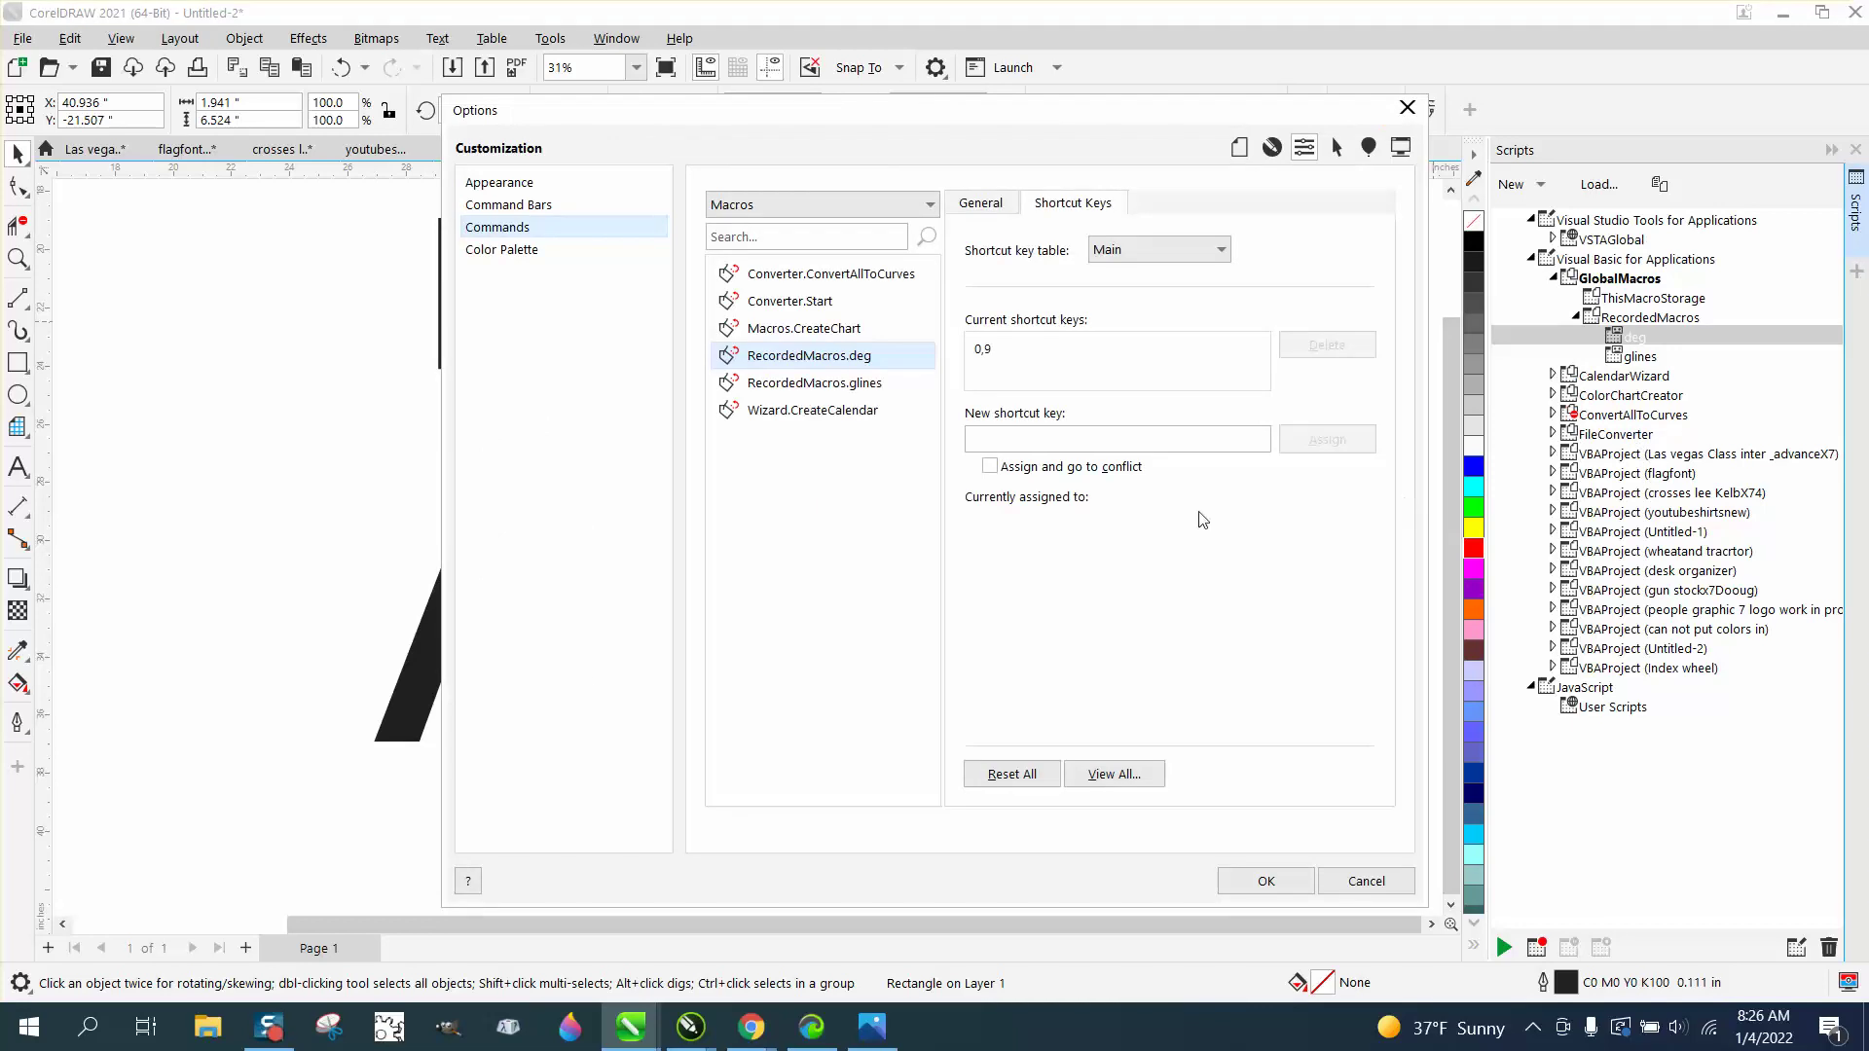
left_click(1030, 368)
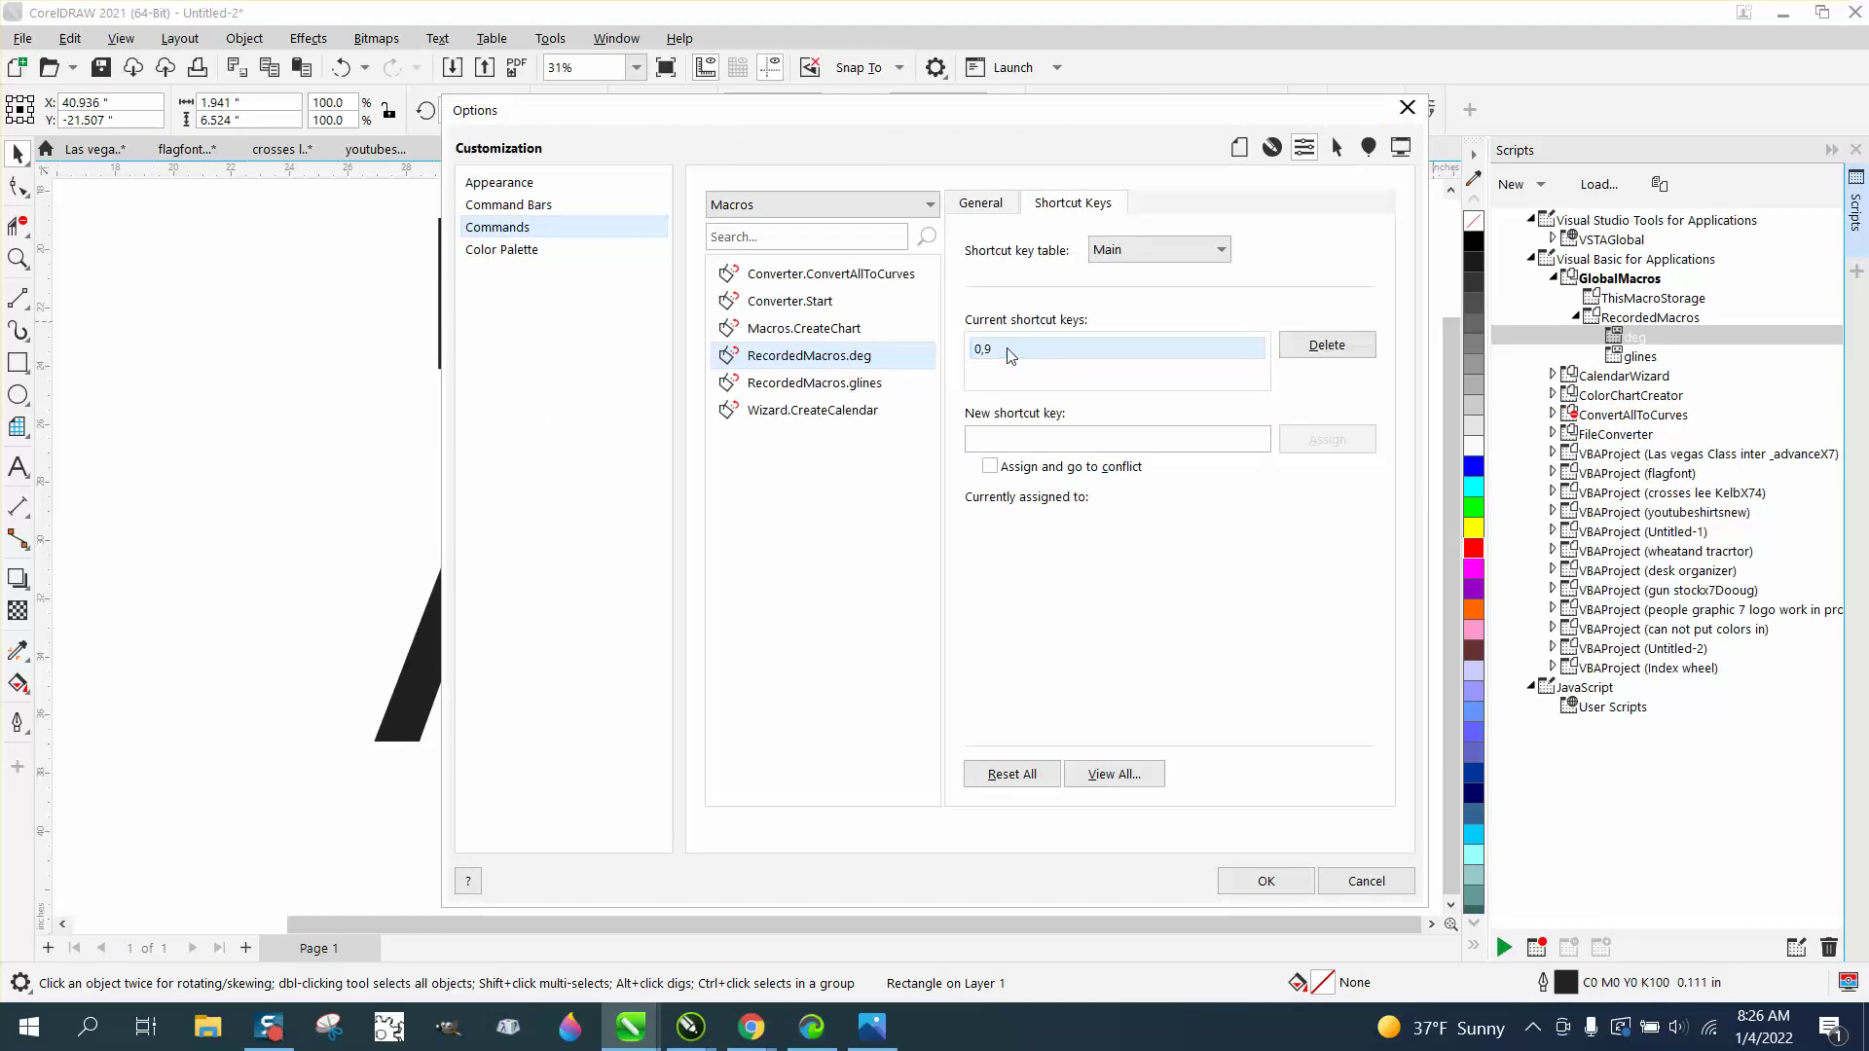
left_click(1314, 348)
left_click(1012, 439)
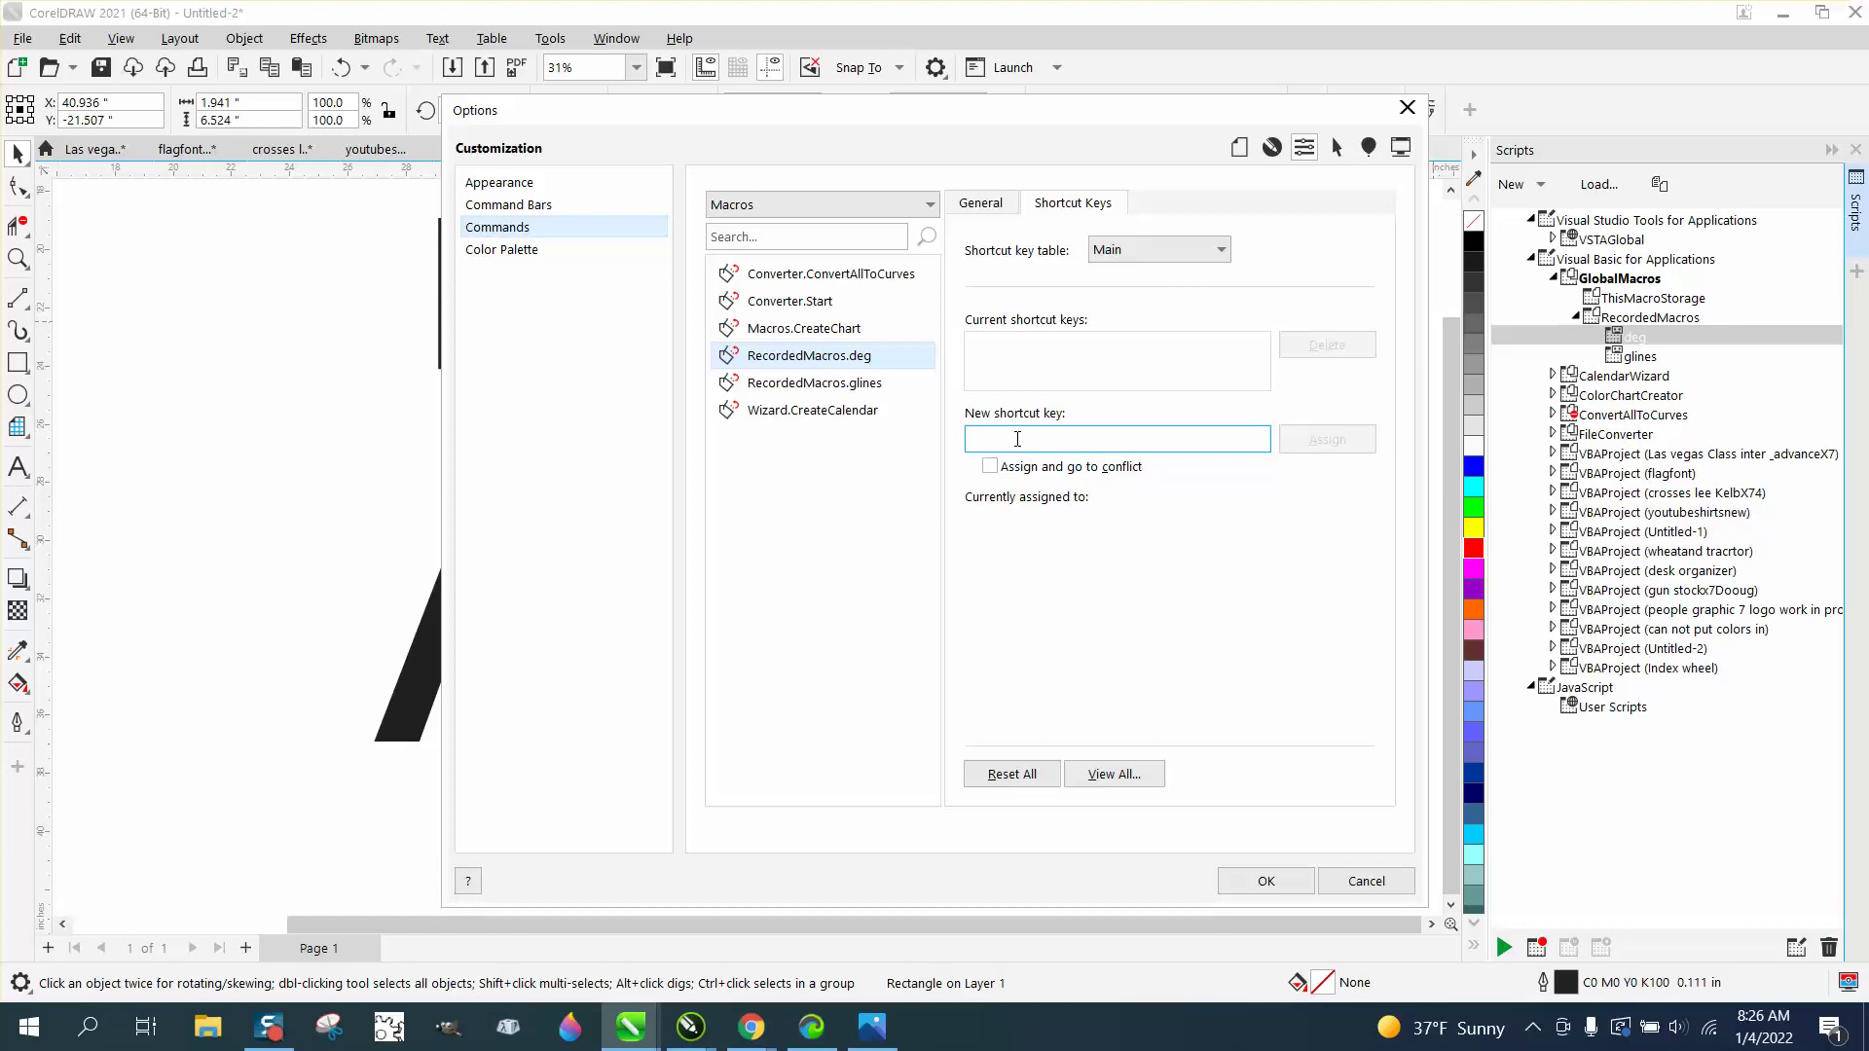
key("Escape")
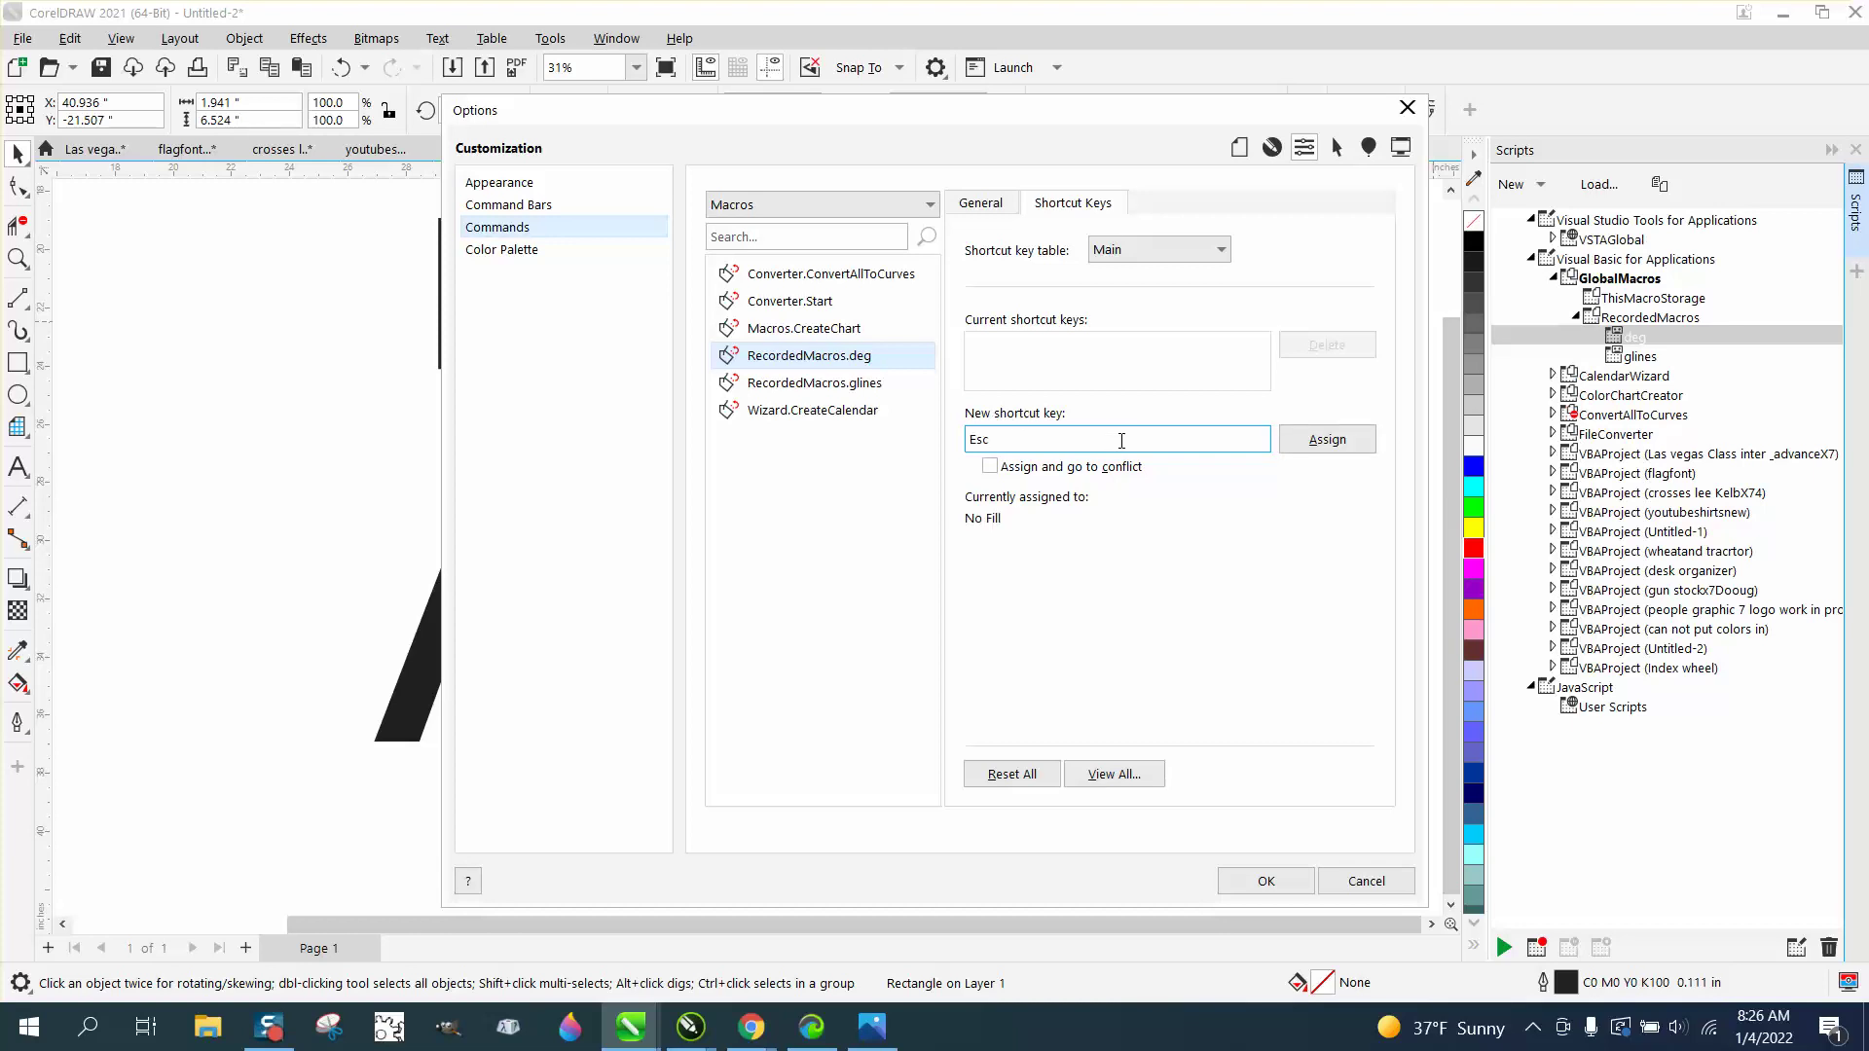
key("BackSpace")
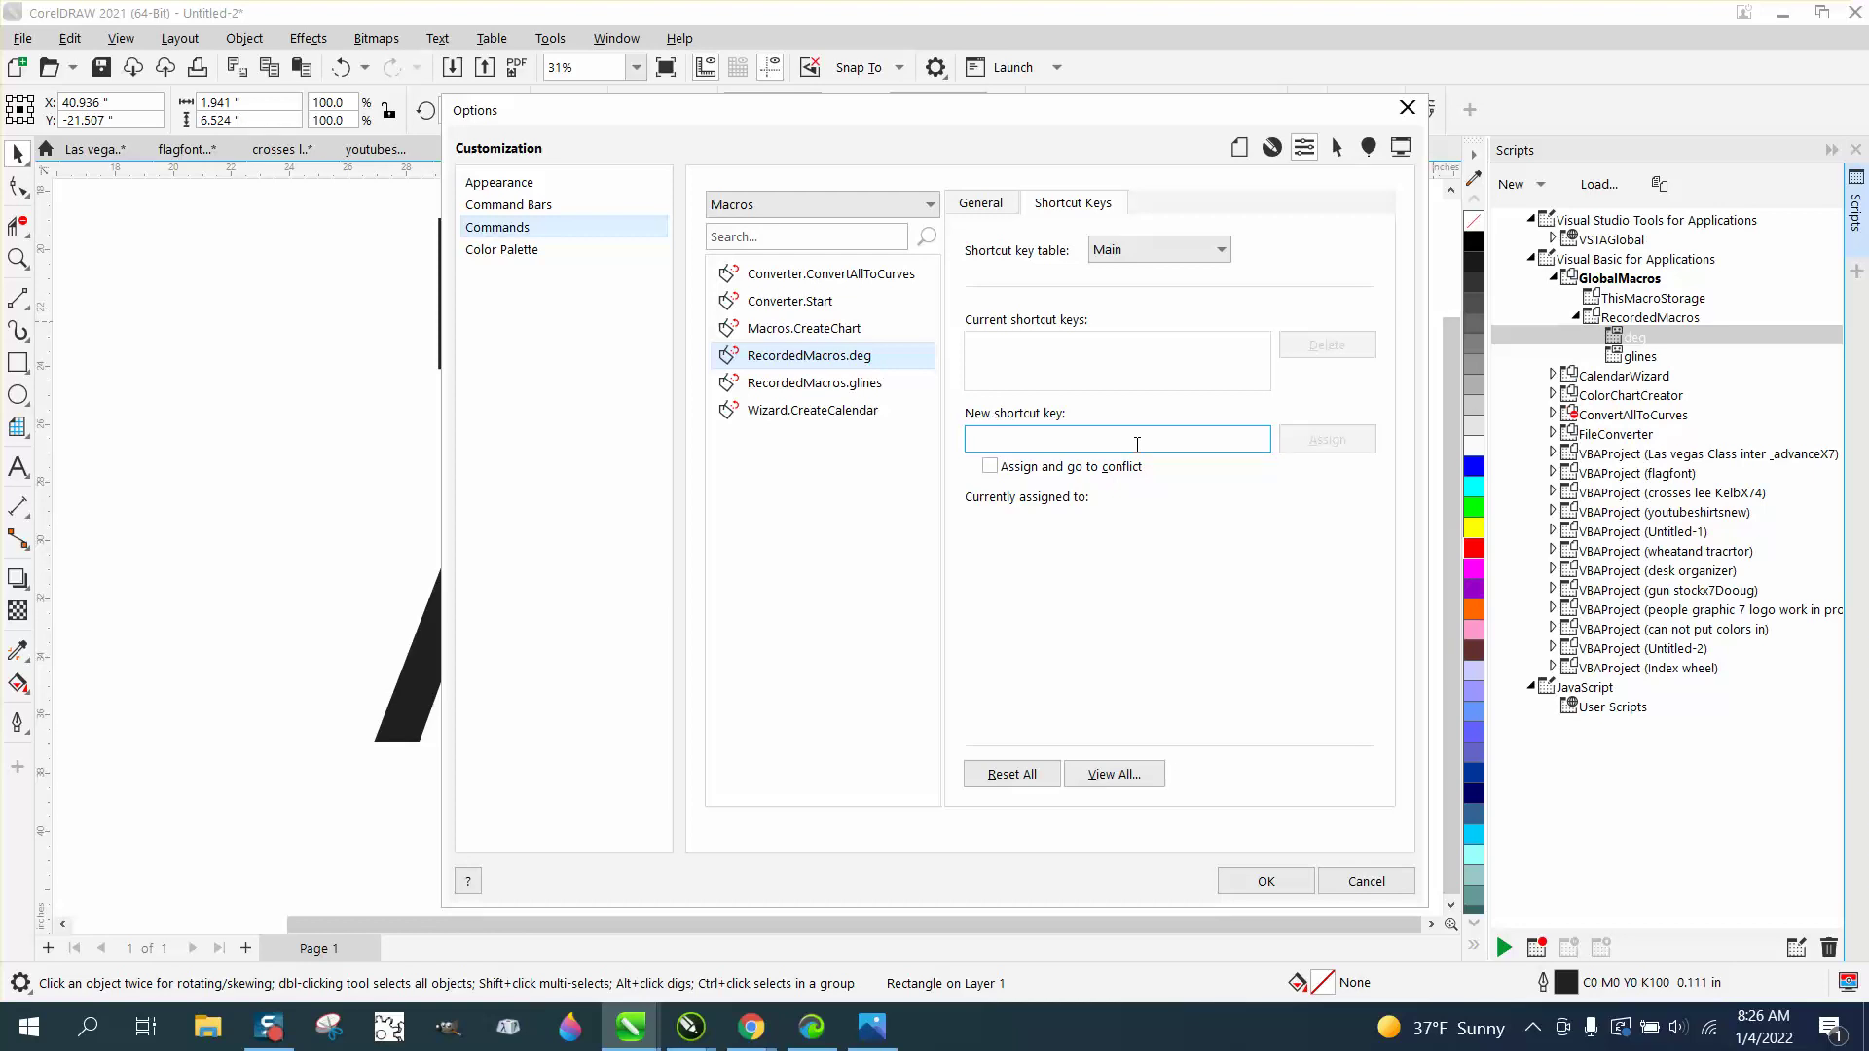
key("1")
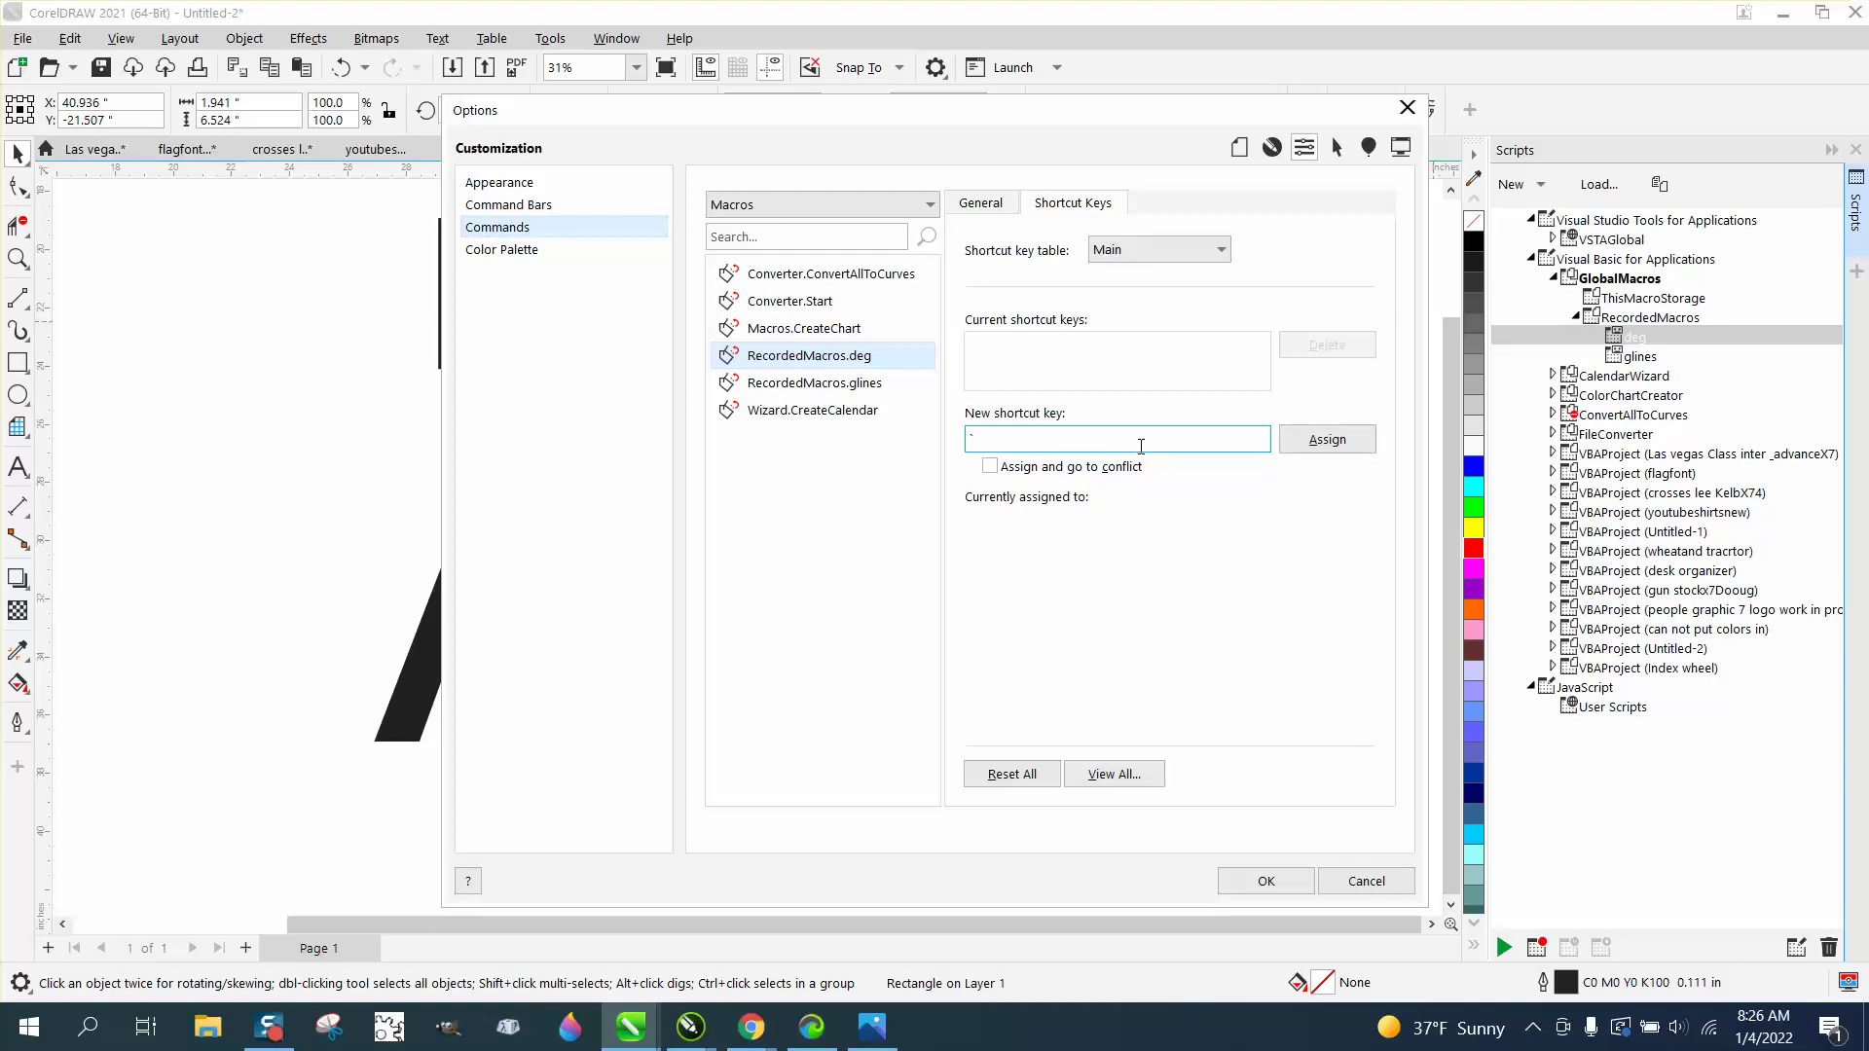
key("Delete")
key("slash")
key("slash")
key("backslash")
key("Delete")
key("BackSpace")
key("BackSpace")
key("BackSpace")
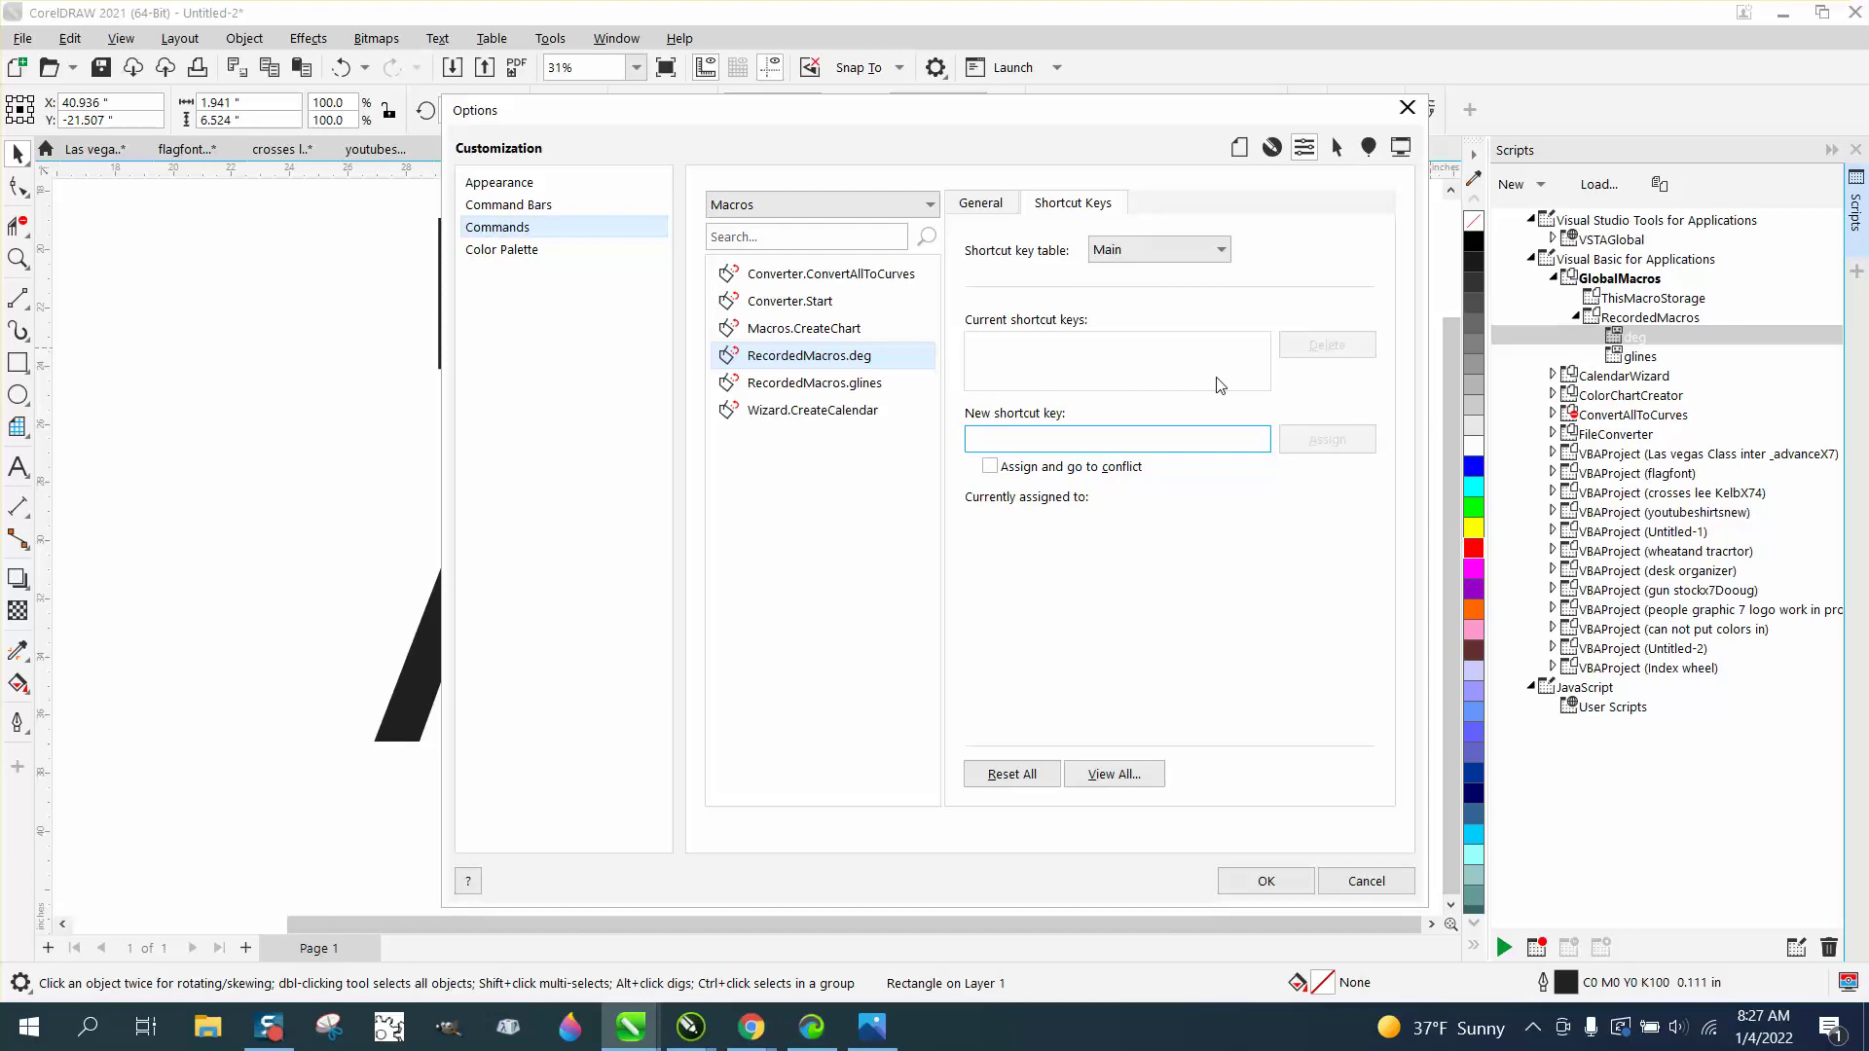
- Assign the backslash (\) shortcut to the deg macro and accept the options
key("backslash")
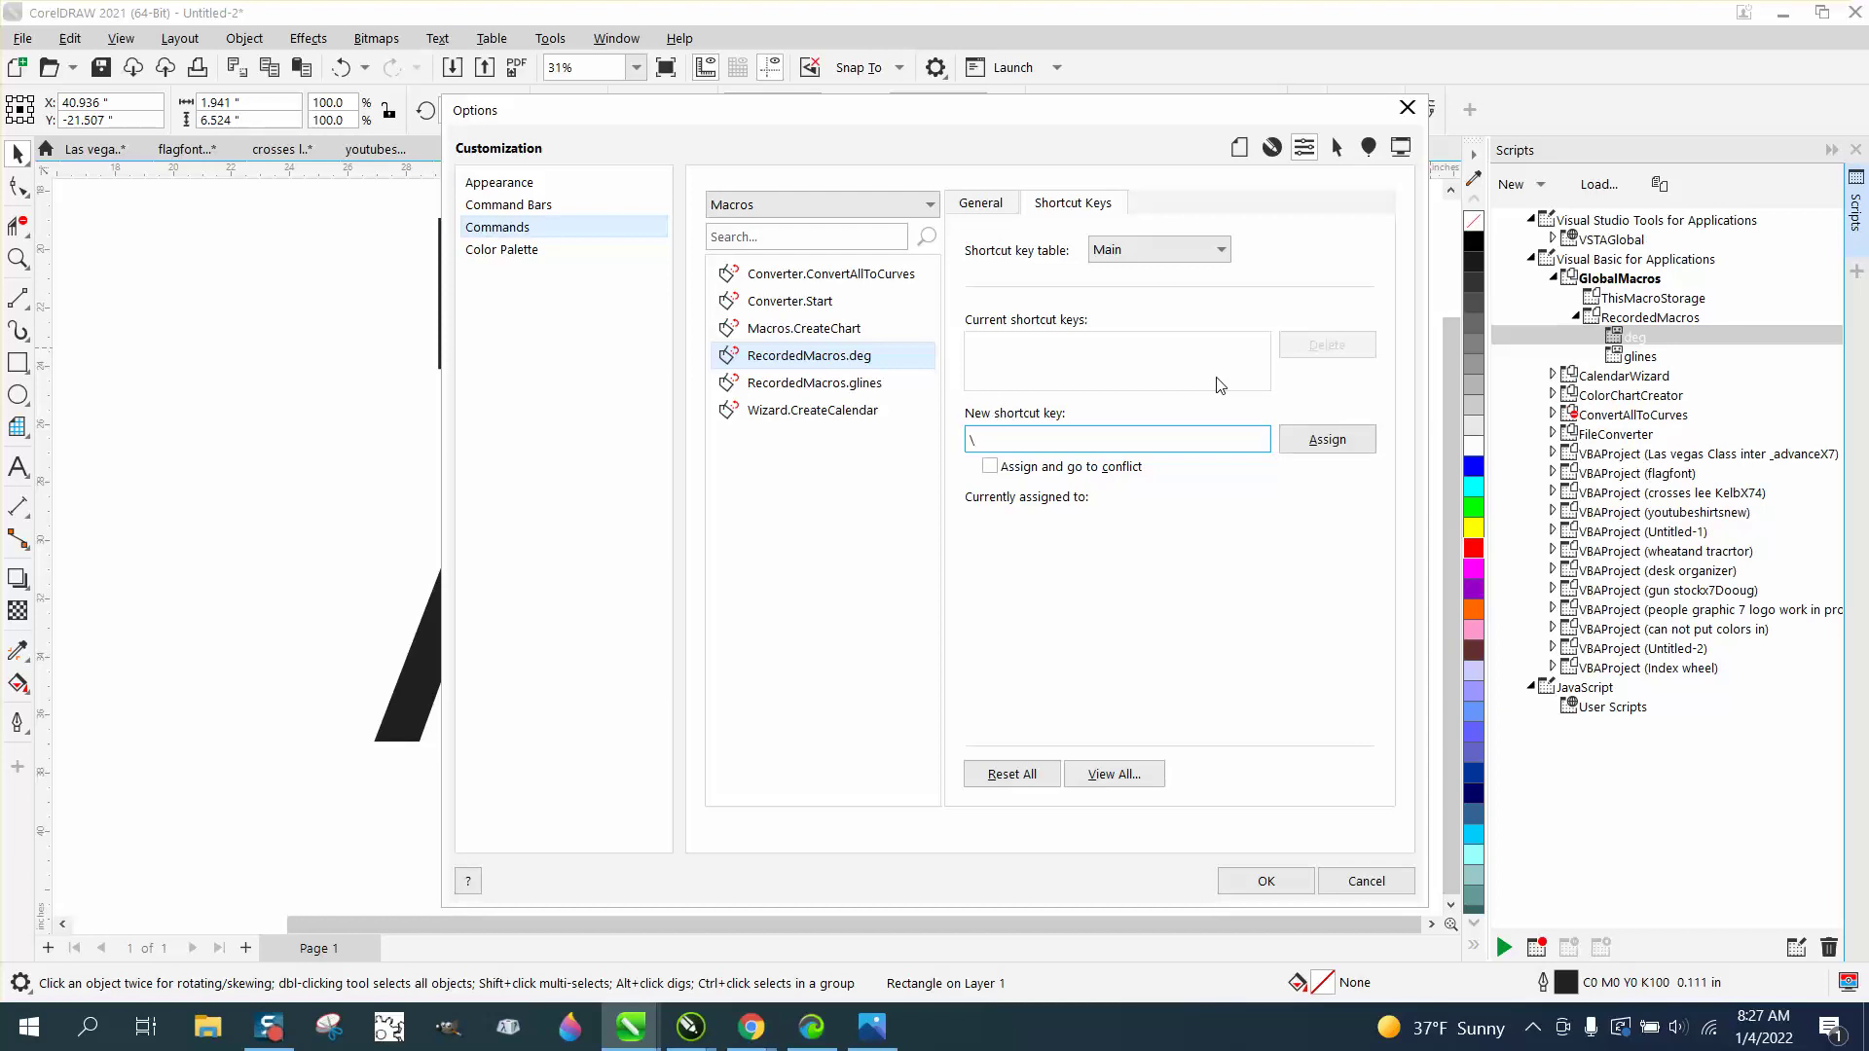
left_click(1343, 441)
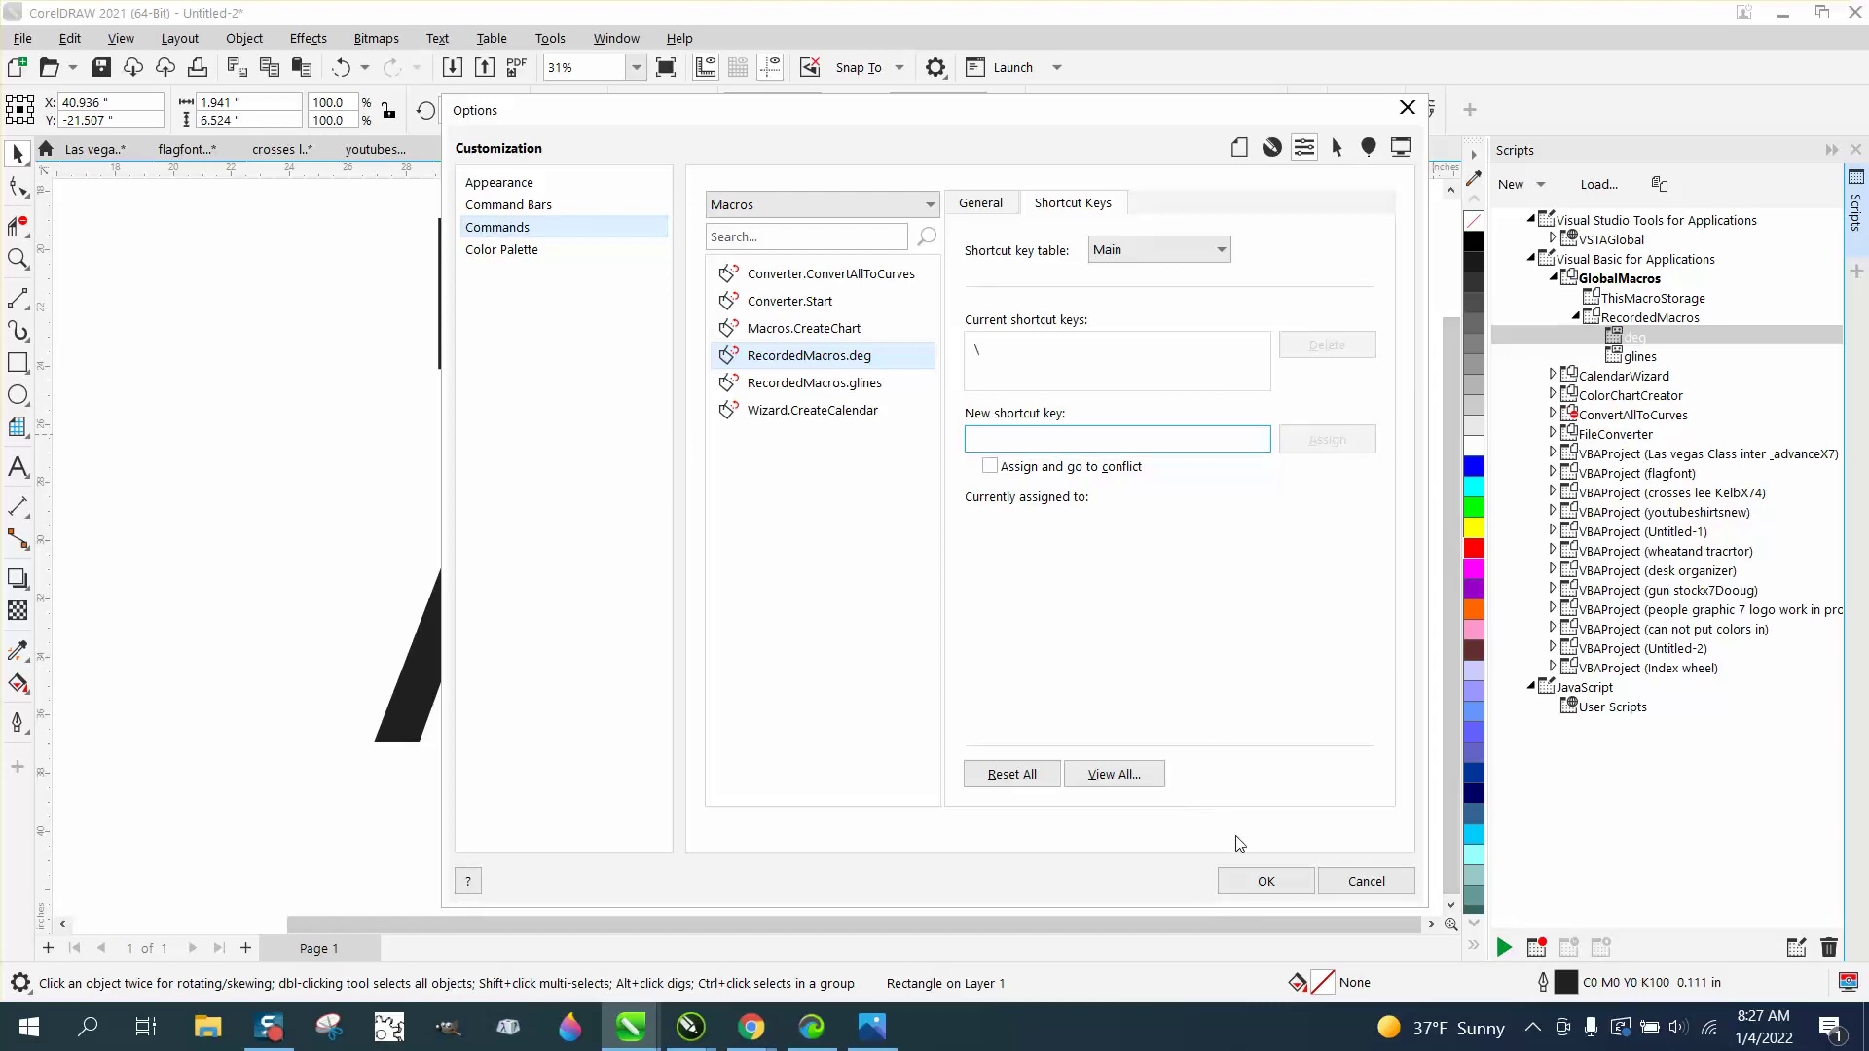
left_click(1283, 881)
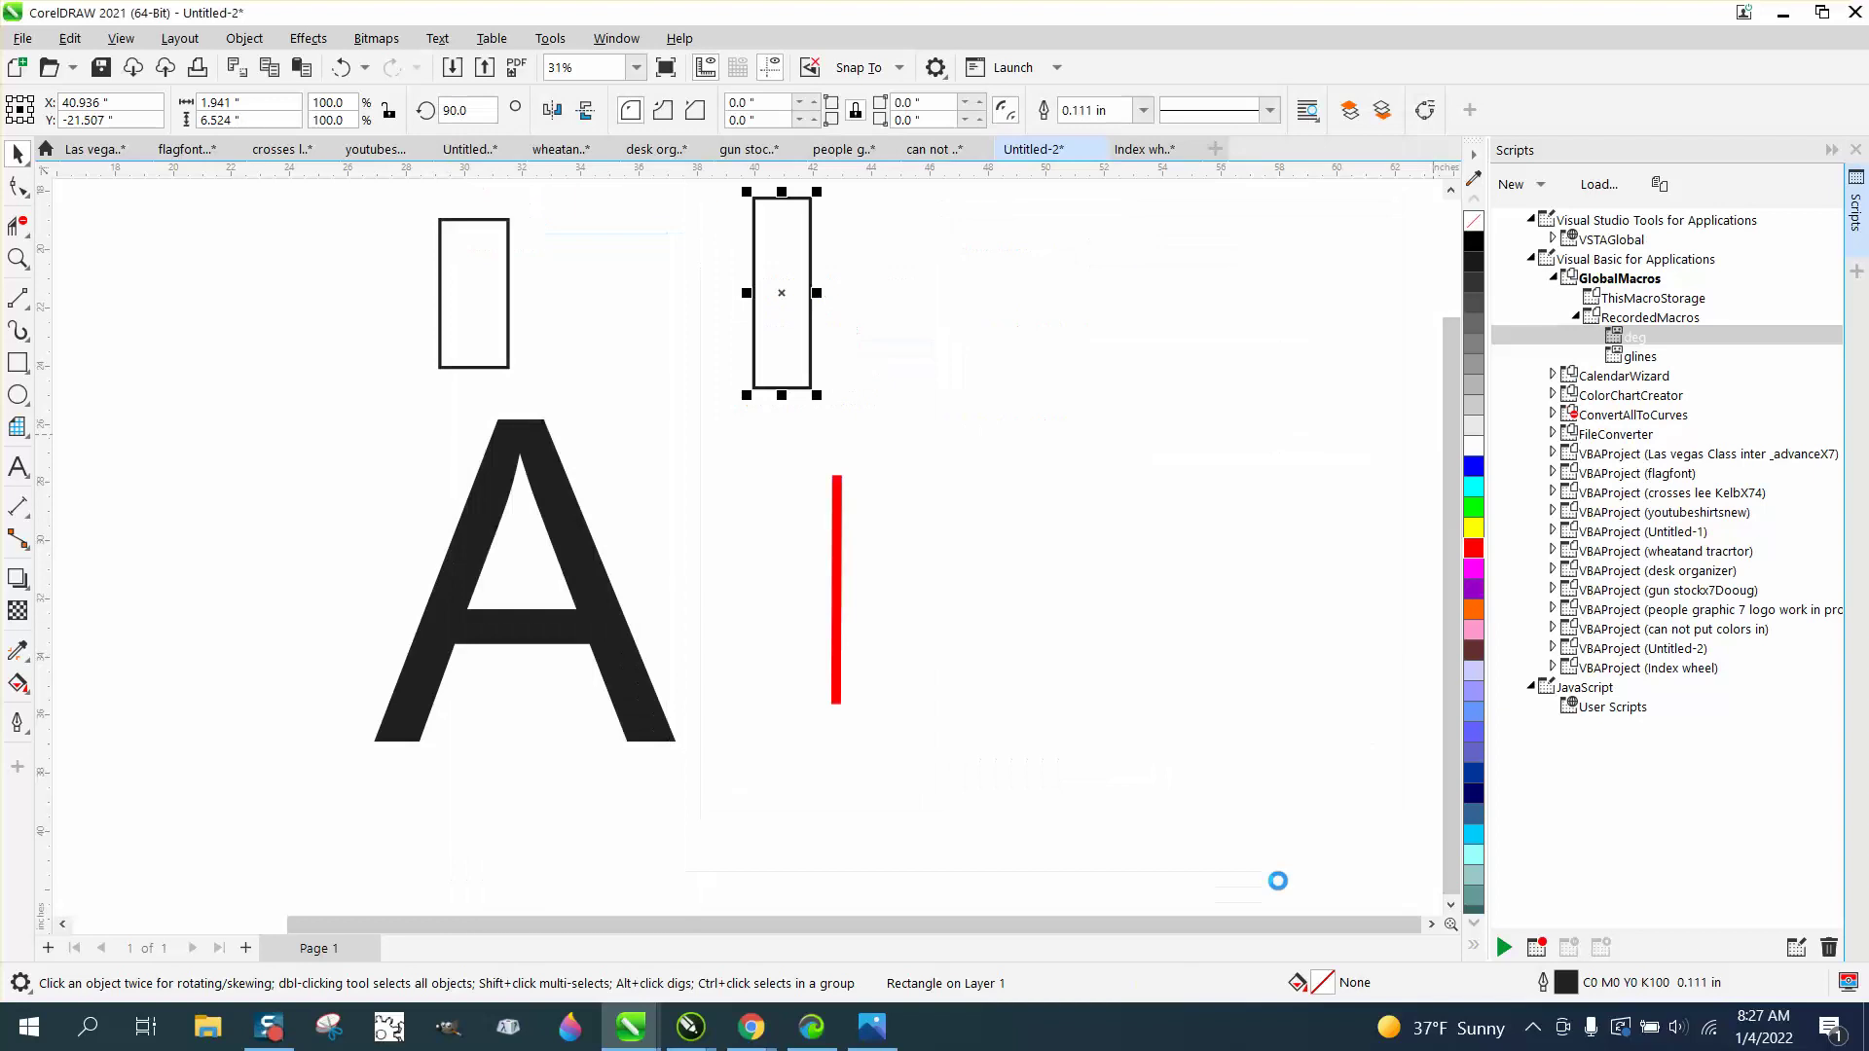
- Test the deg macro on the vertical red line, rotating it by 90 degrees
left_click(837, 588)
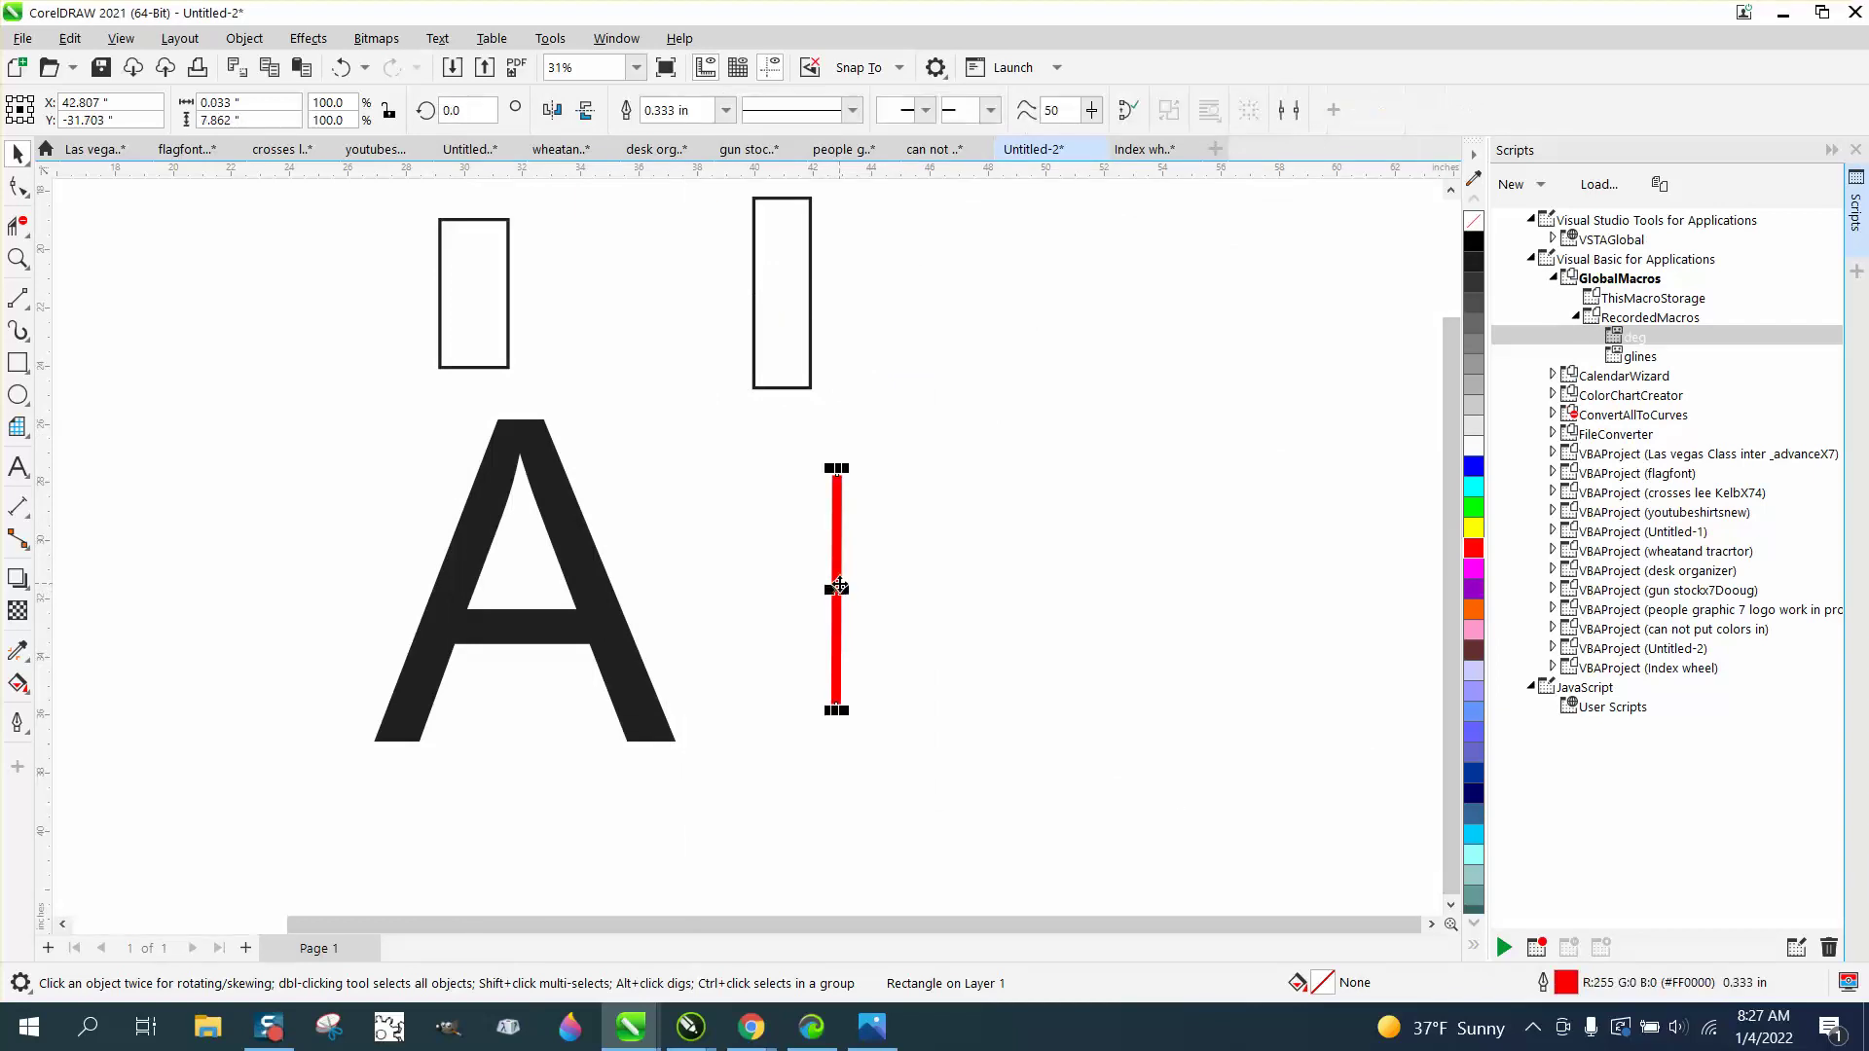
key("\\")
left_click(17, 154)
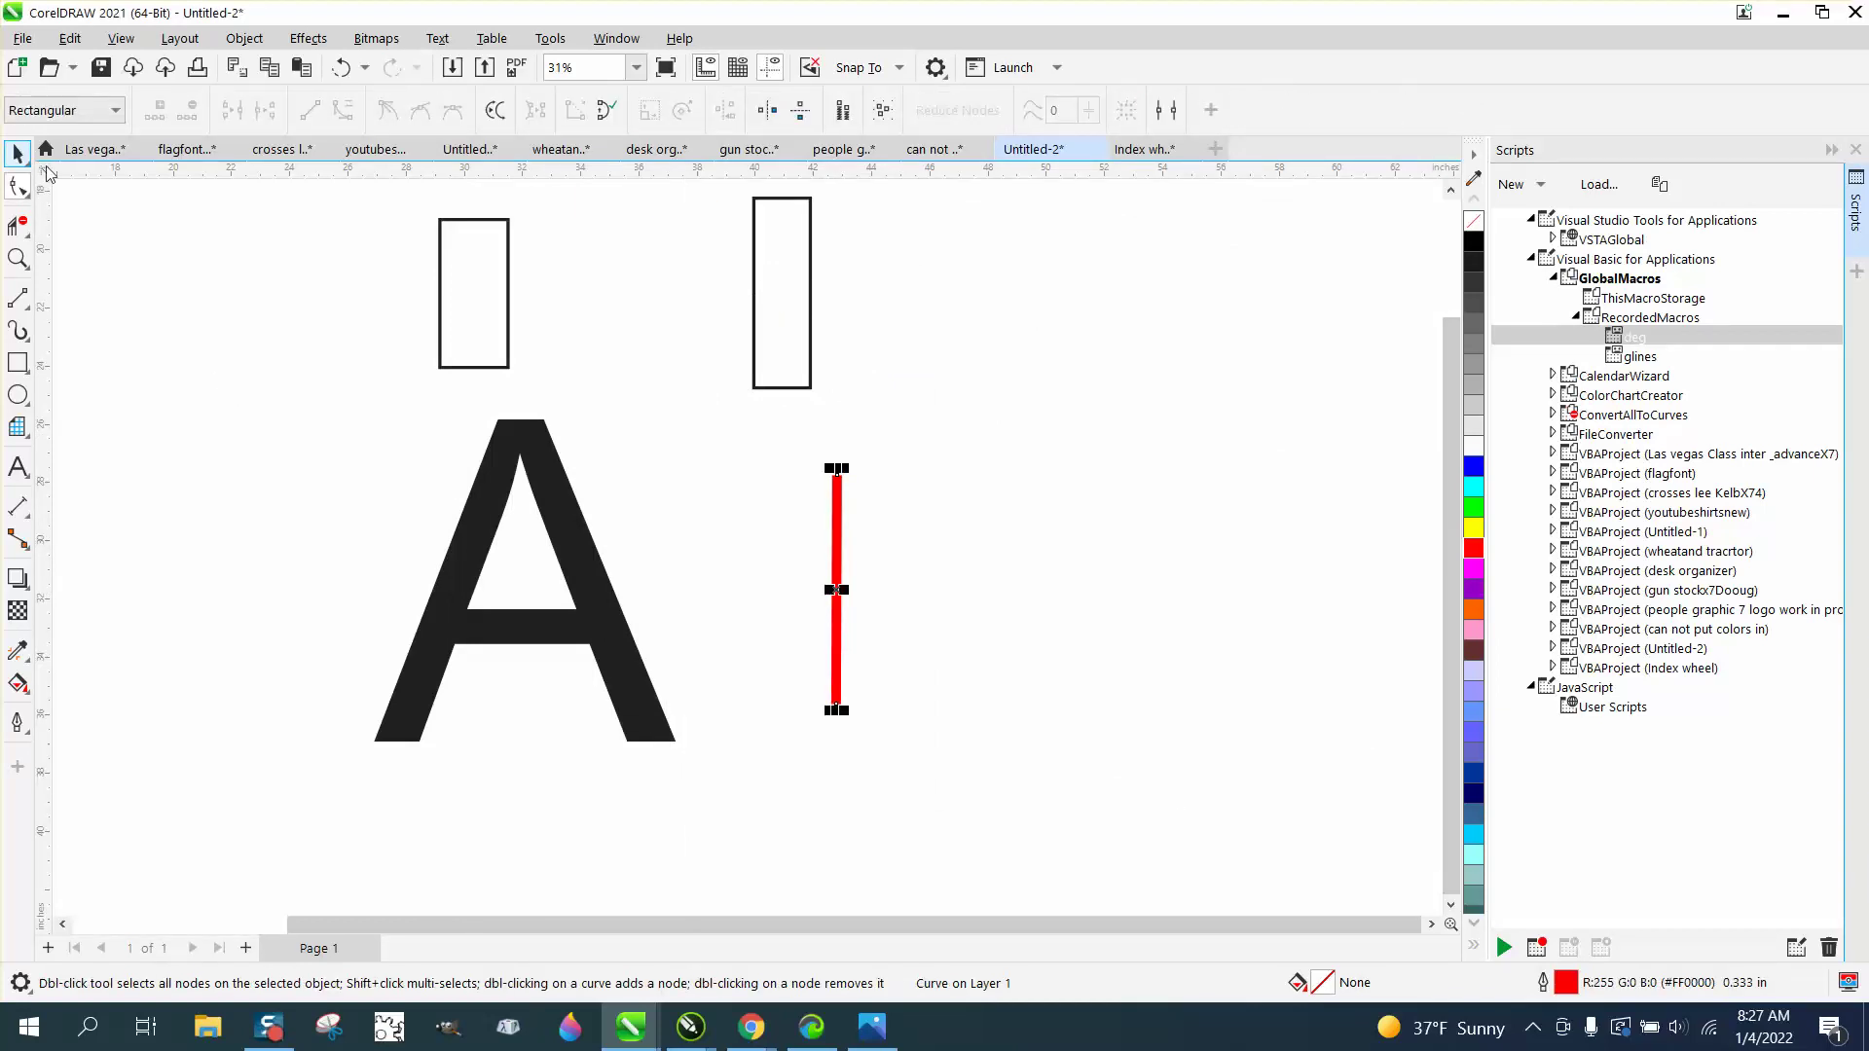
key("ctrl+r")
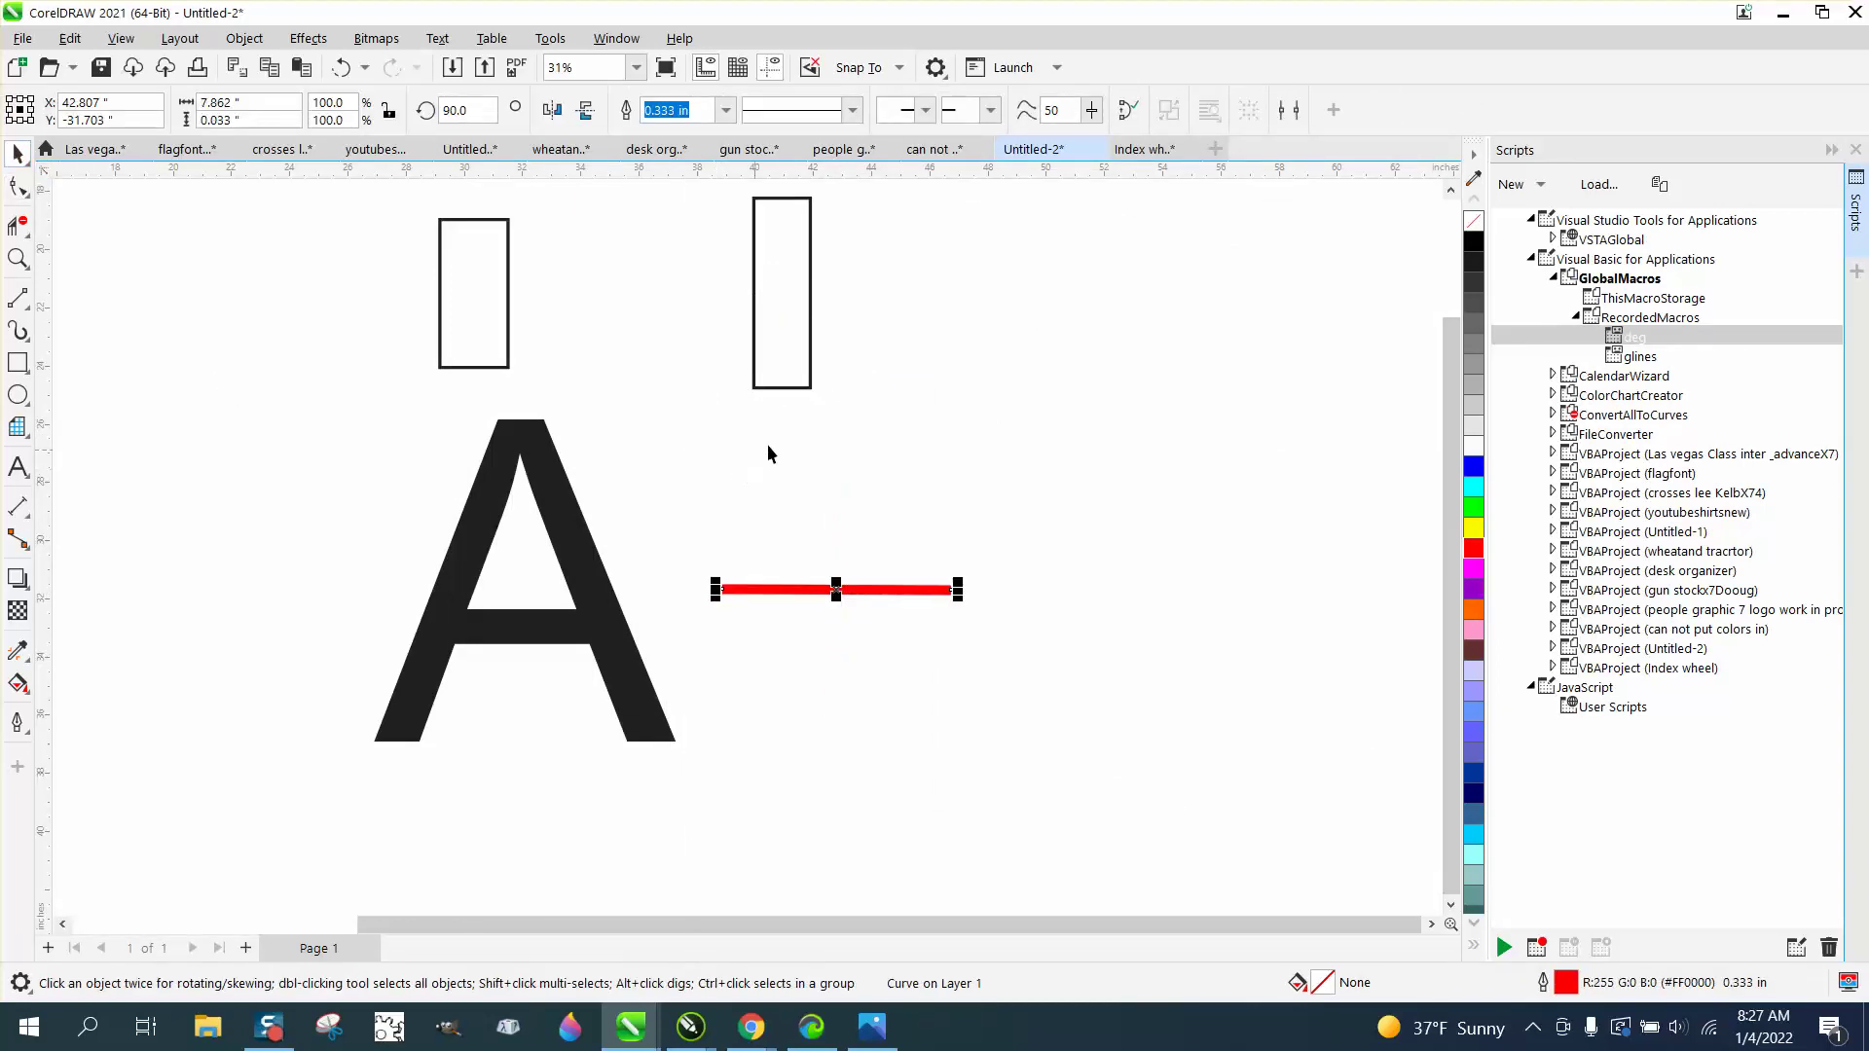
- Rotate the two upright rectangles and the letter A by 90 degrees each
left_click(788, 388)
key("ctrl+r")
left_click(517, 310)
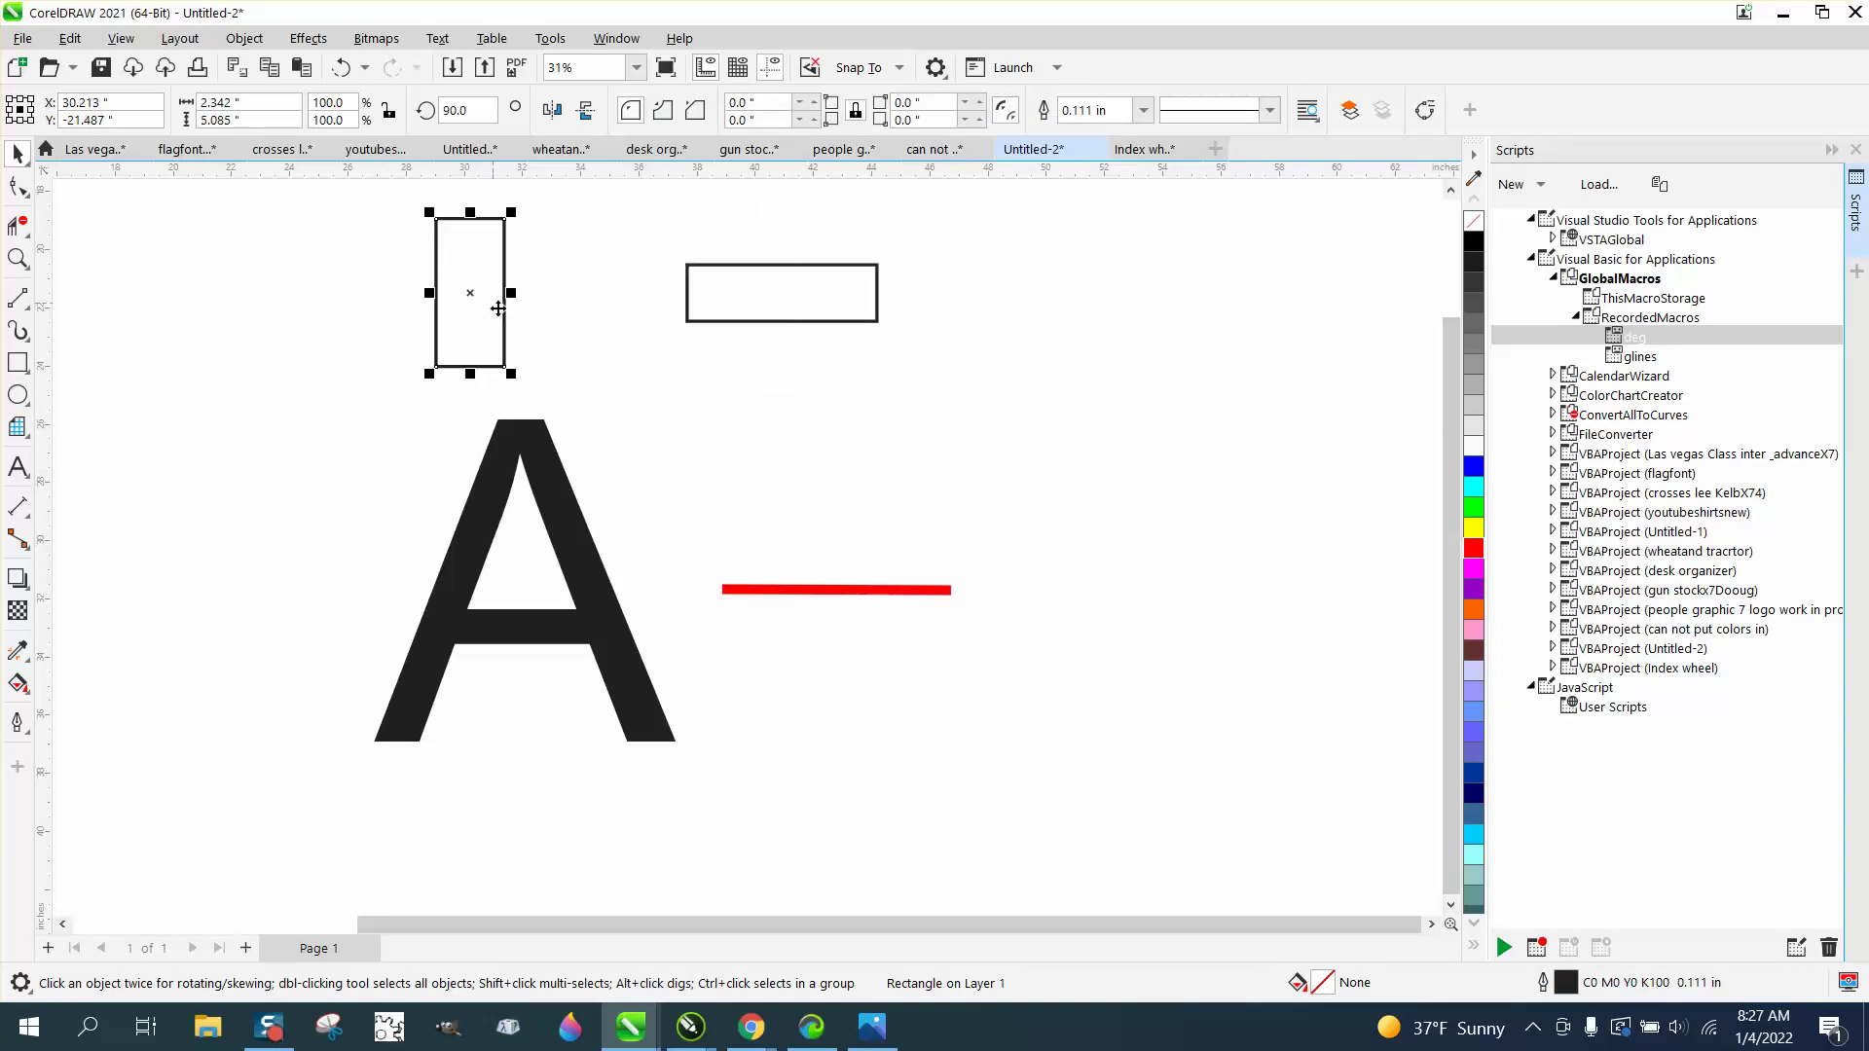
key("ctrl+r")
left_click(557, 472)
key("ctrl+r")
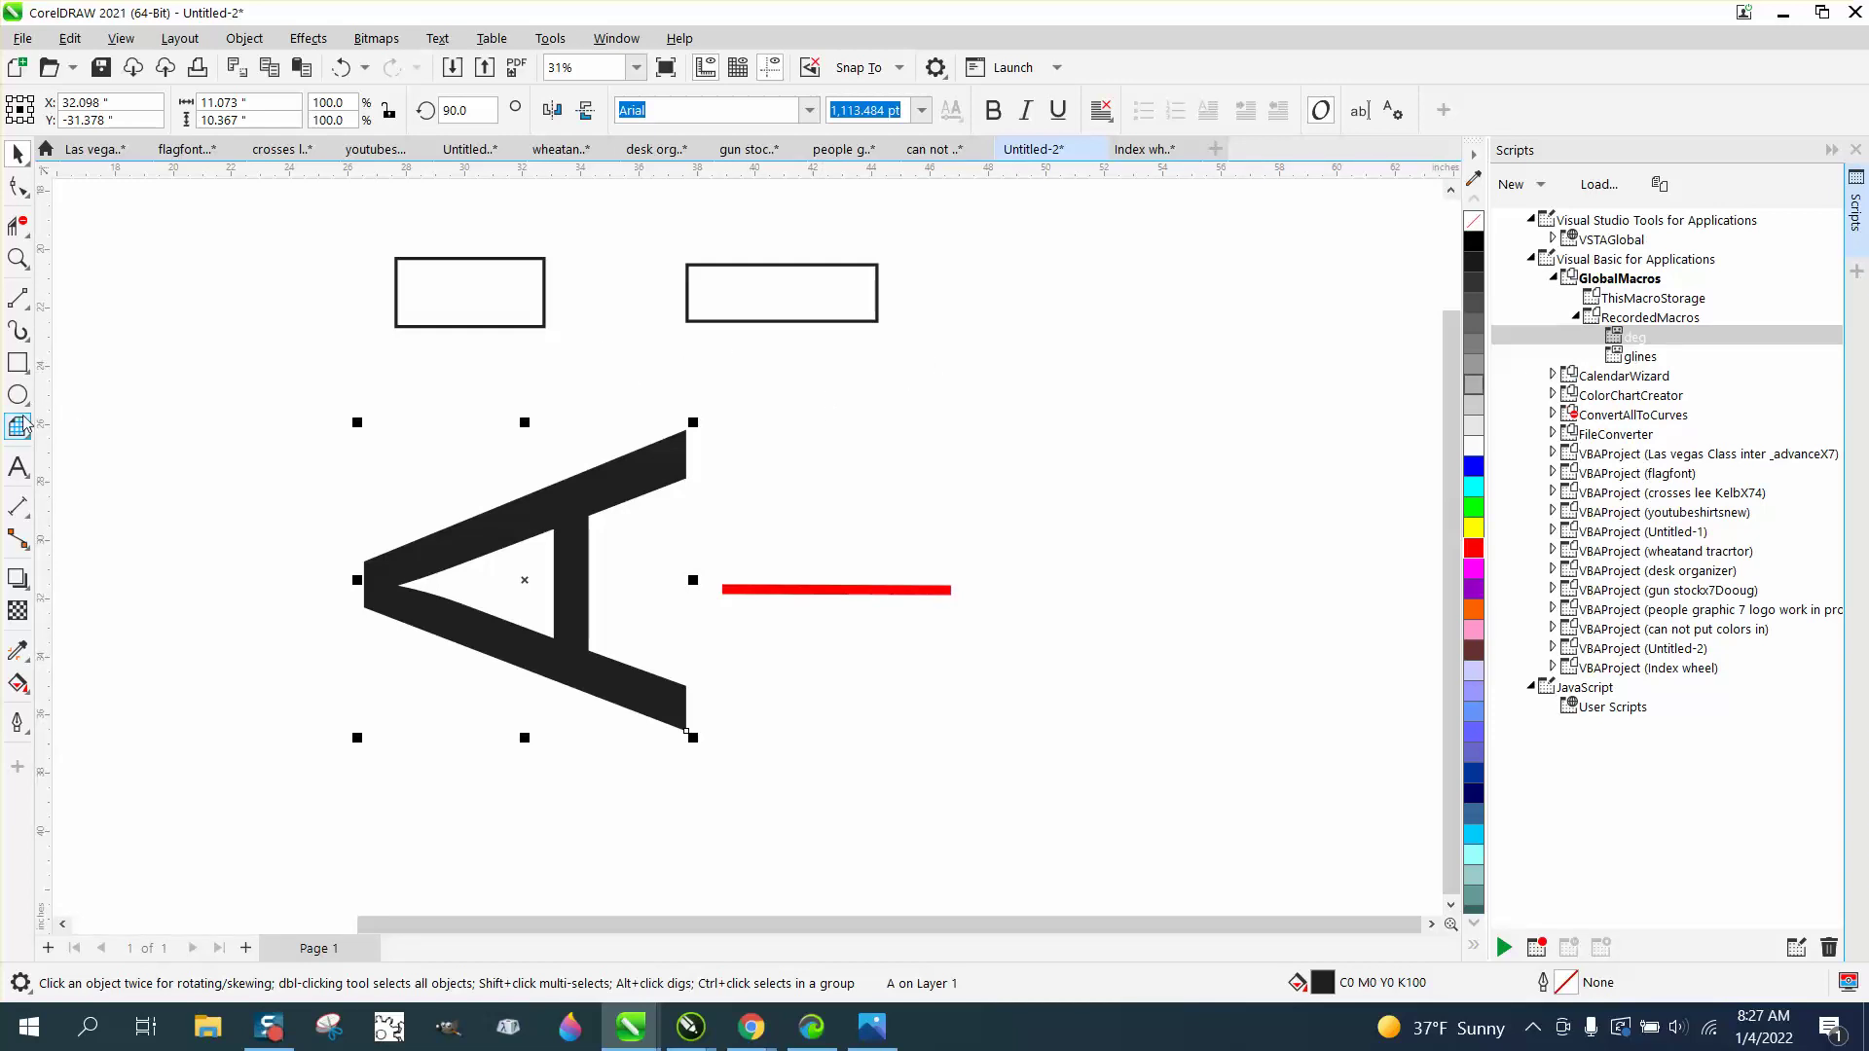
- Draw a diagonal 2-Point Line spanning about 7.9 by 6 inches in the empty area beyond the wider rectangle
left_click(28, 307)
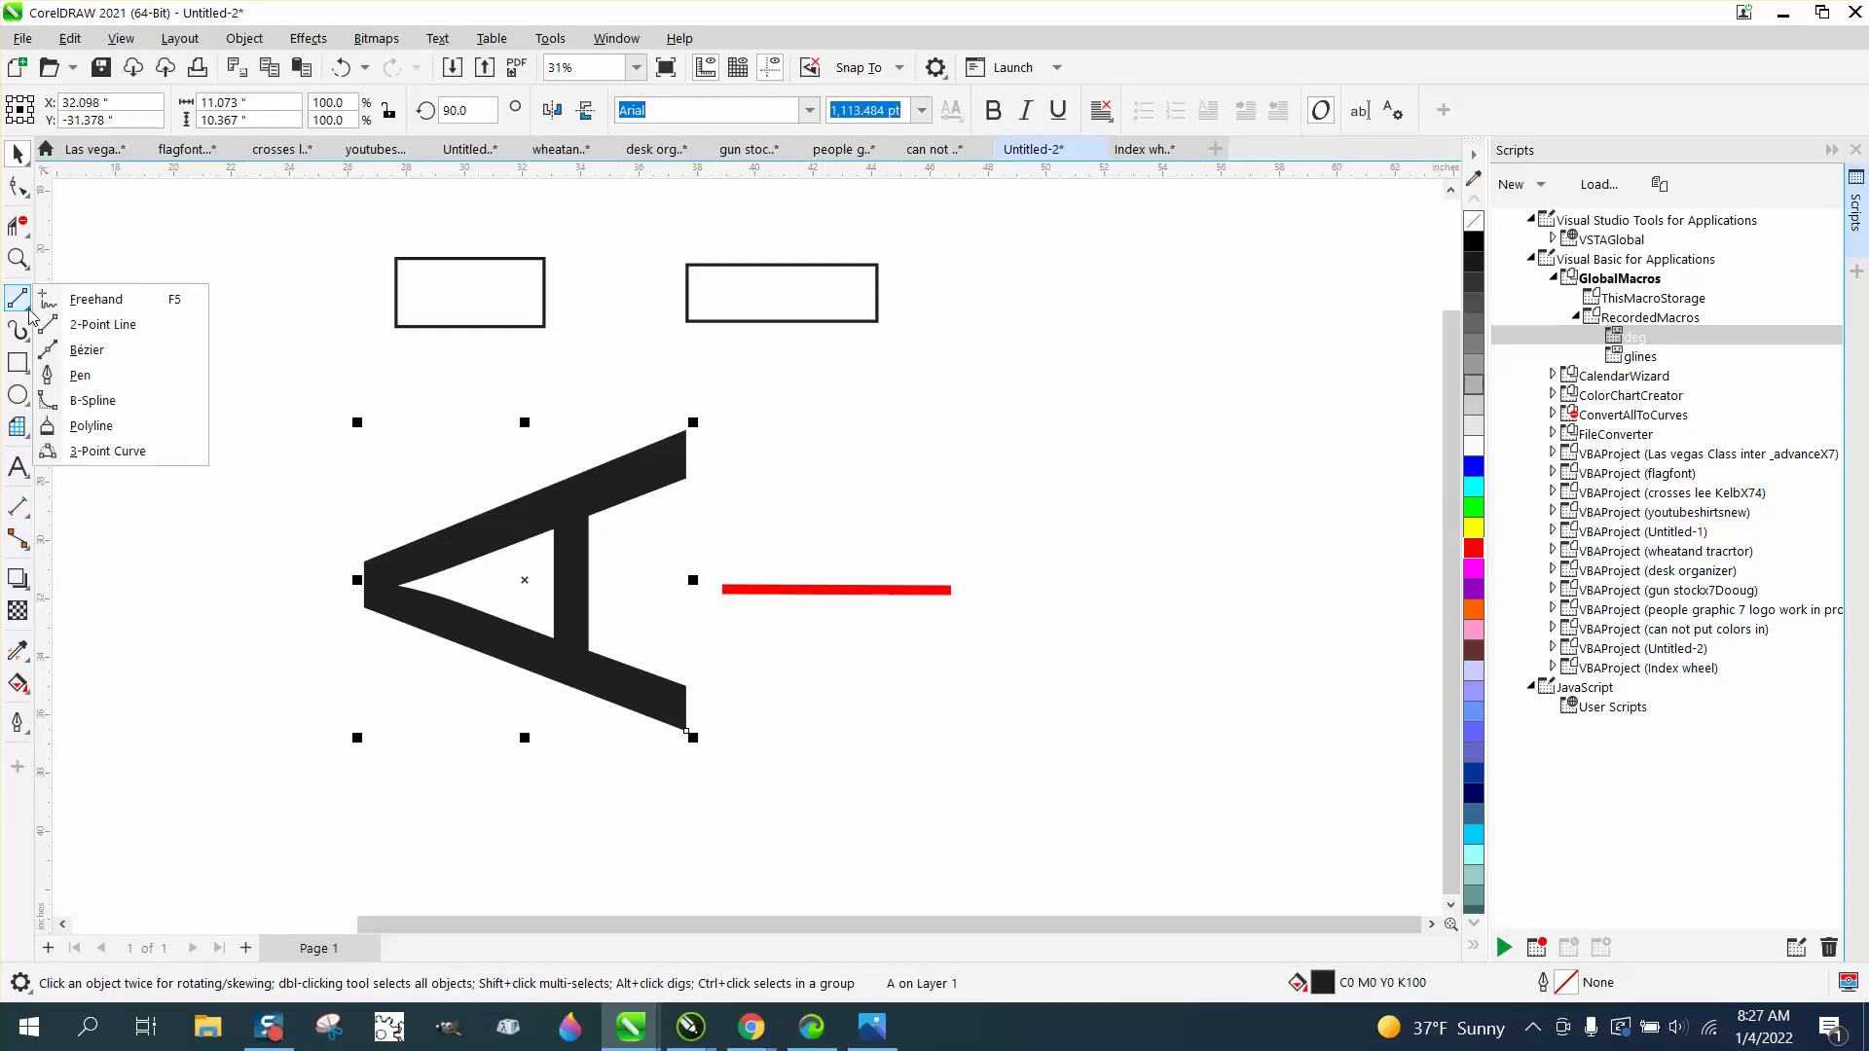
left_click(103, 326)
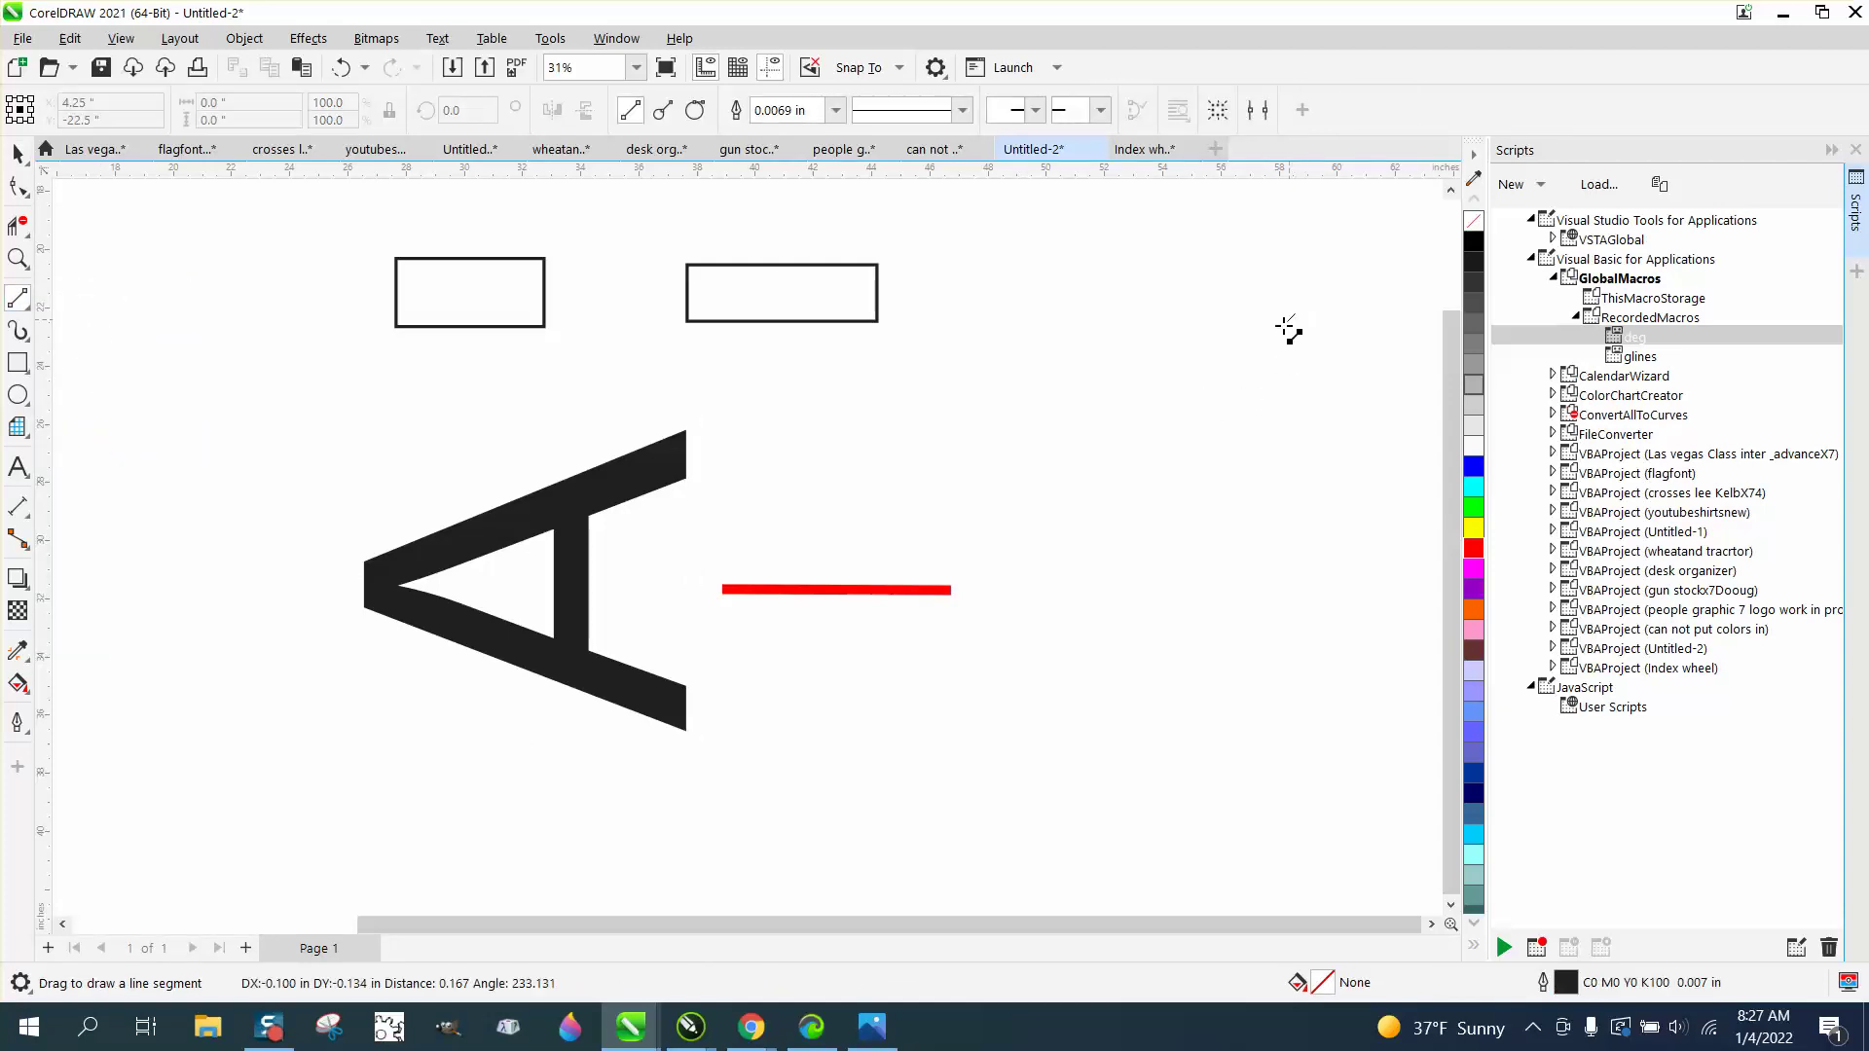
left_click_drag(1295, 312, 1066, 489)
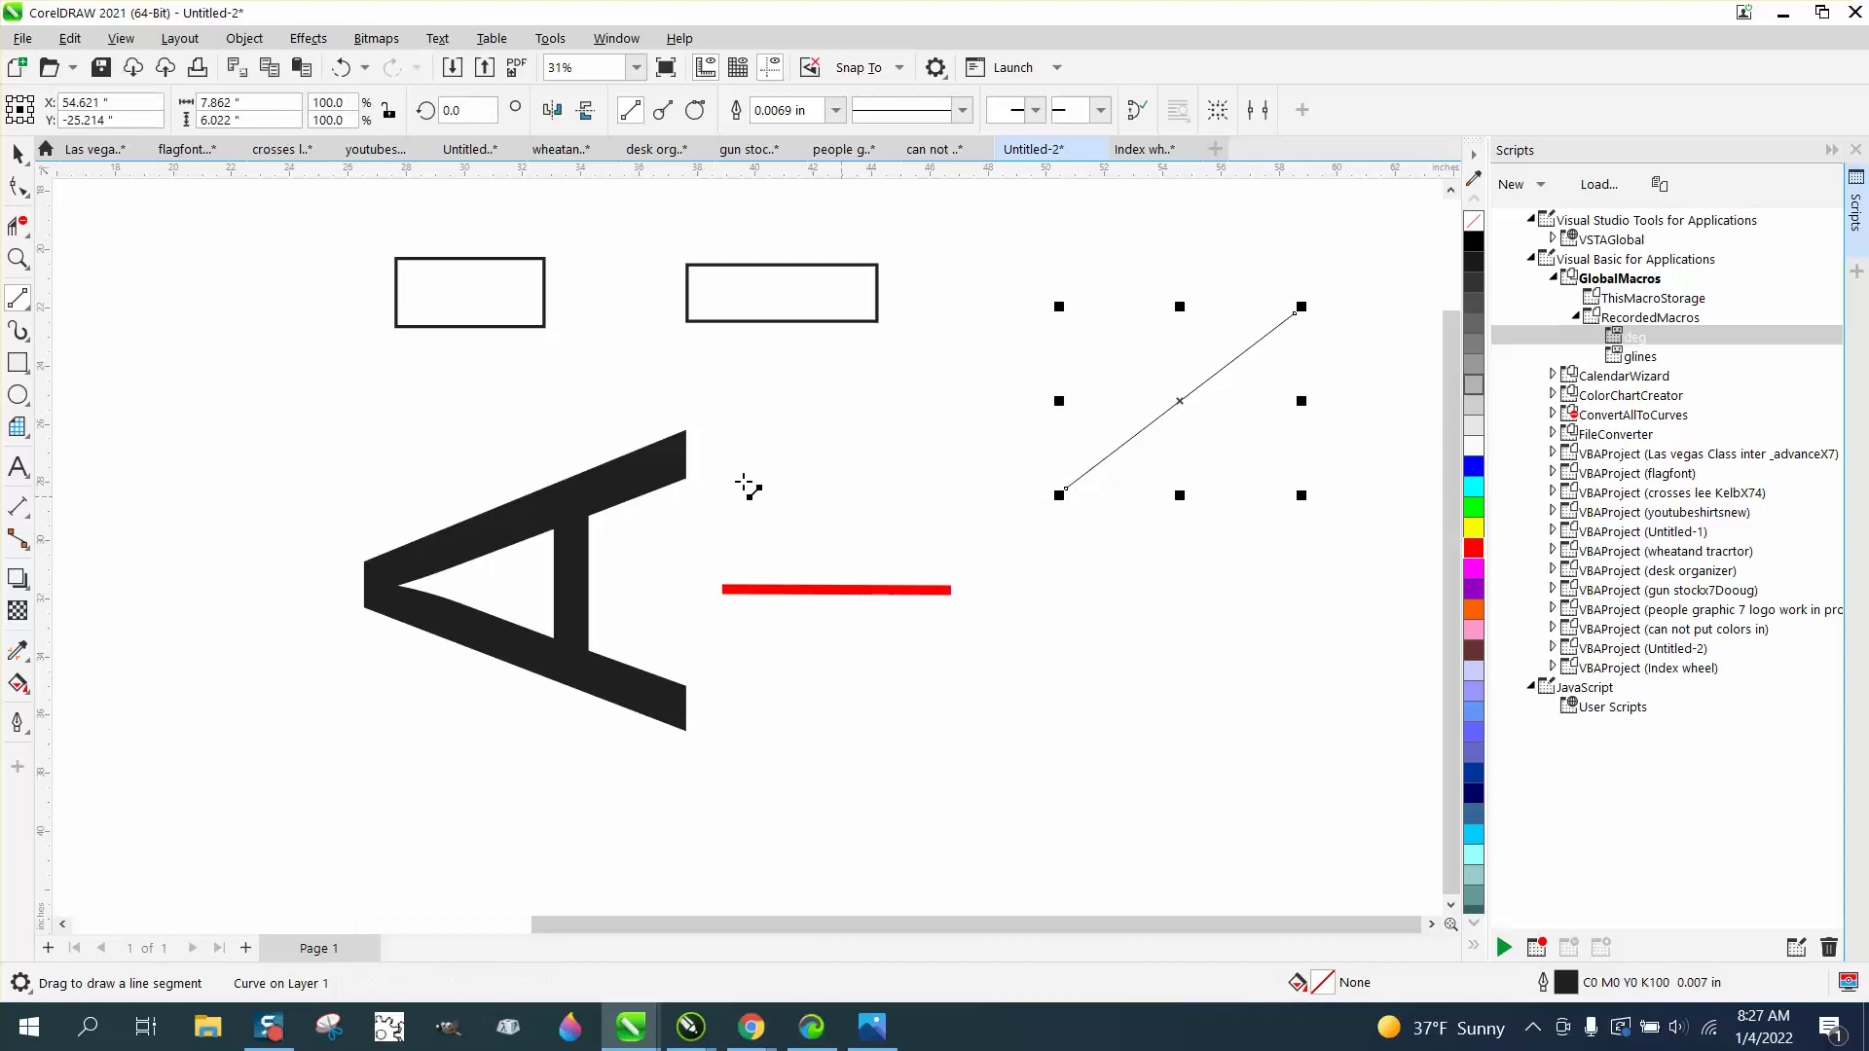
left_click(18, 153)
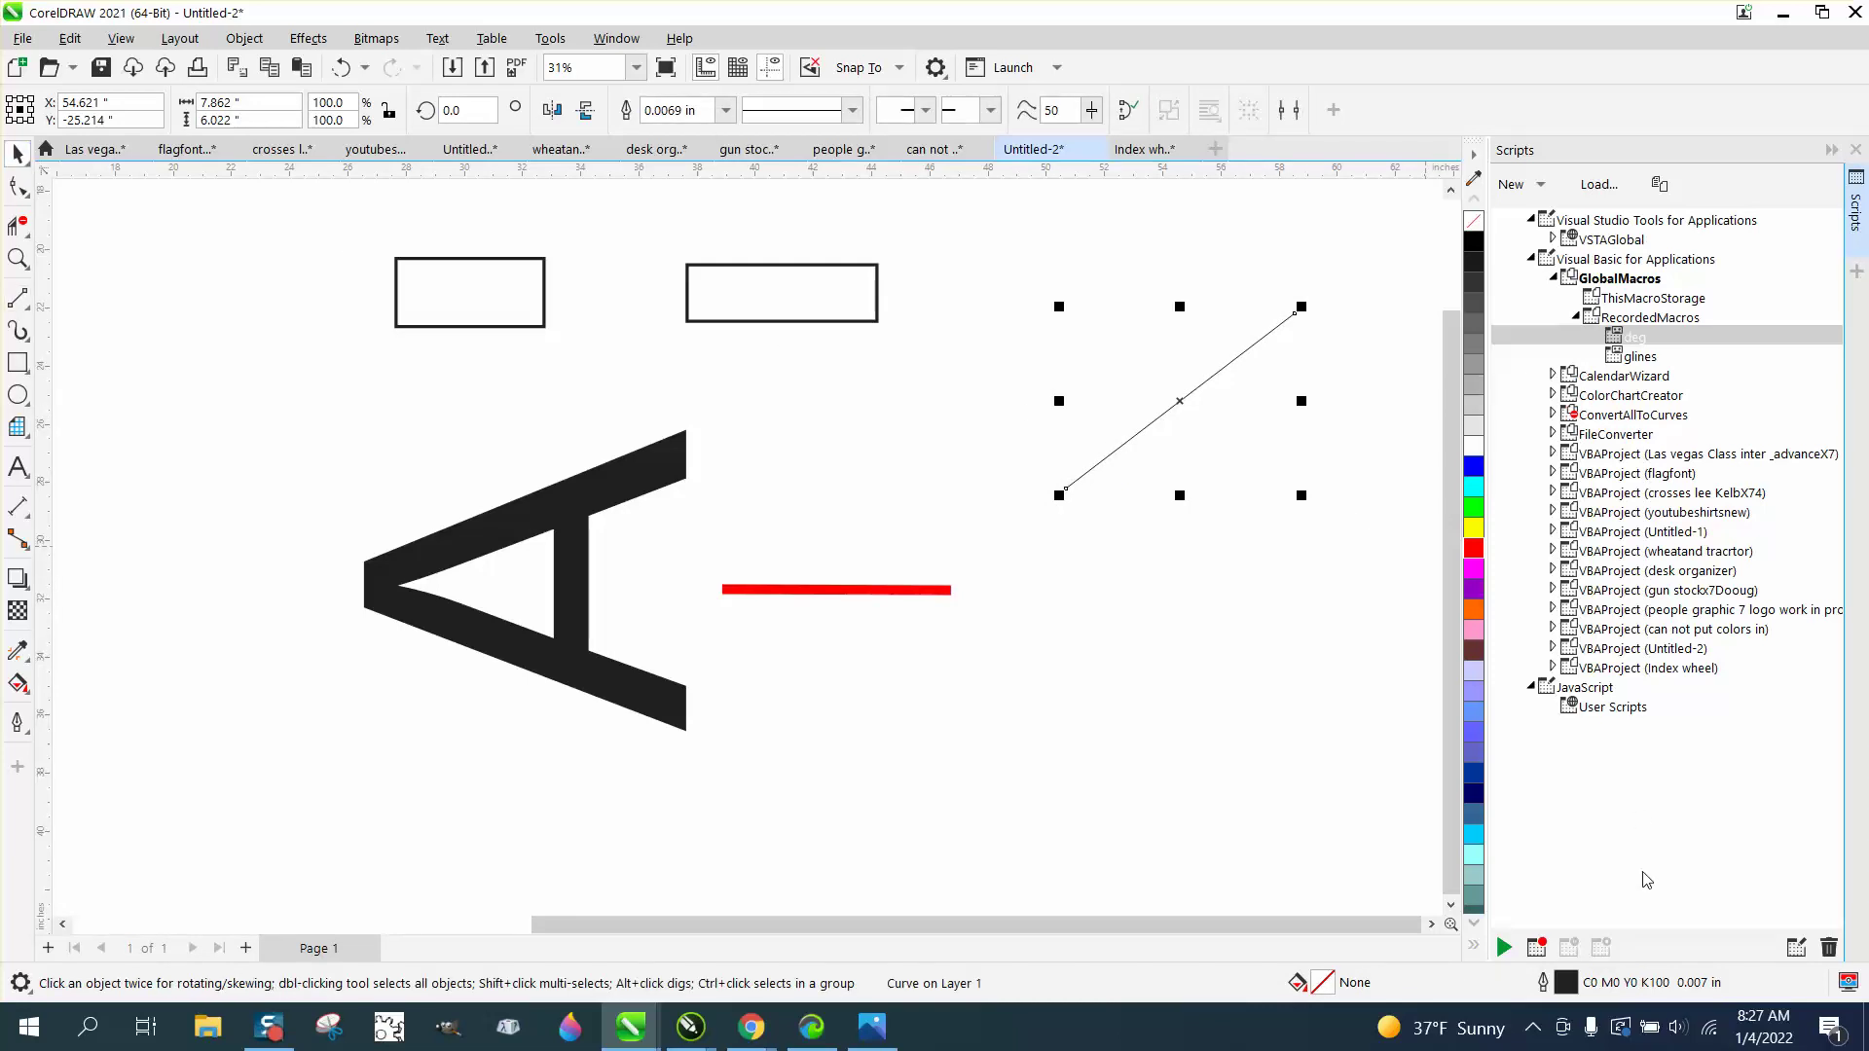
- Set the diagonal line's outline width to 0.5 in
key("F12")
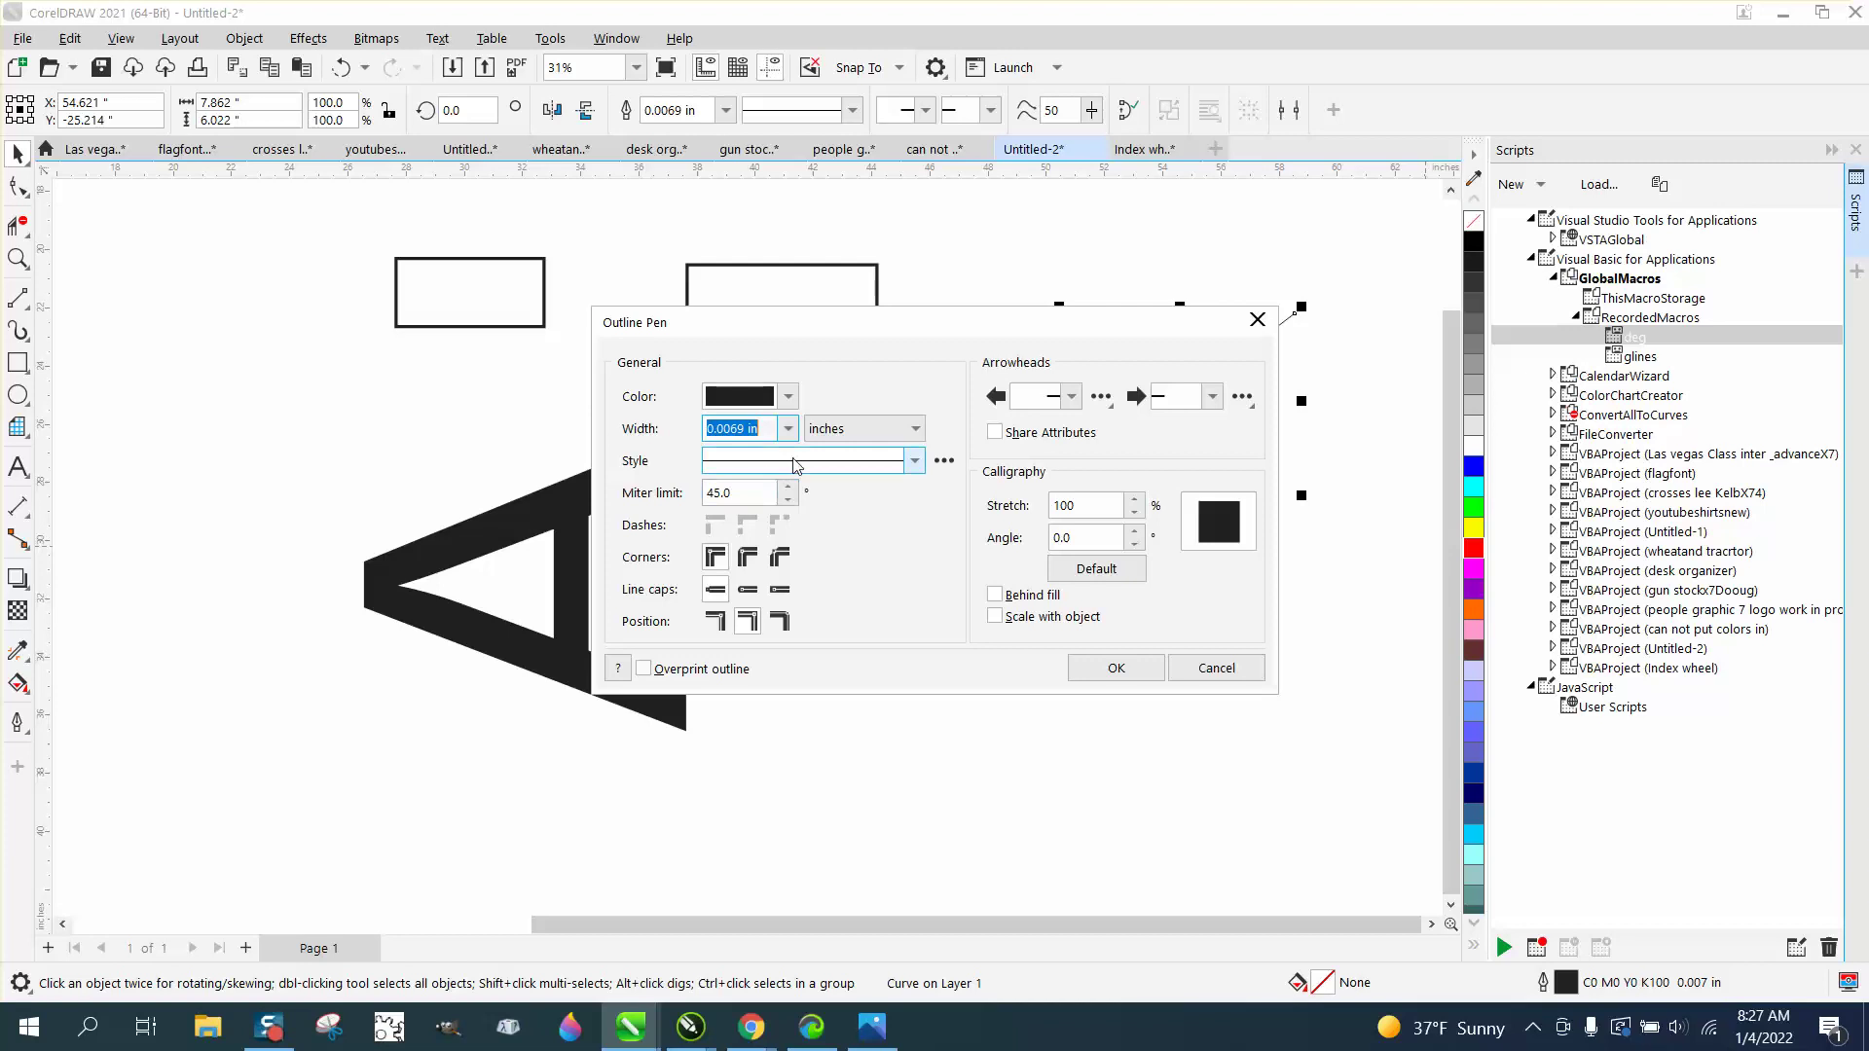
left_click(788, 429)
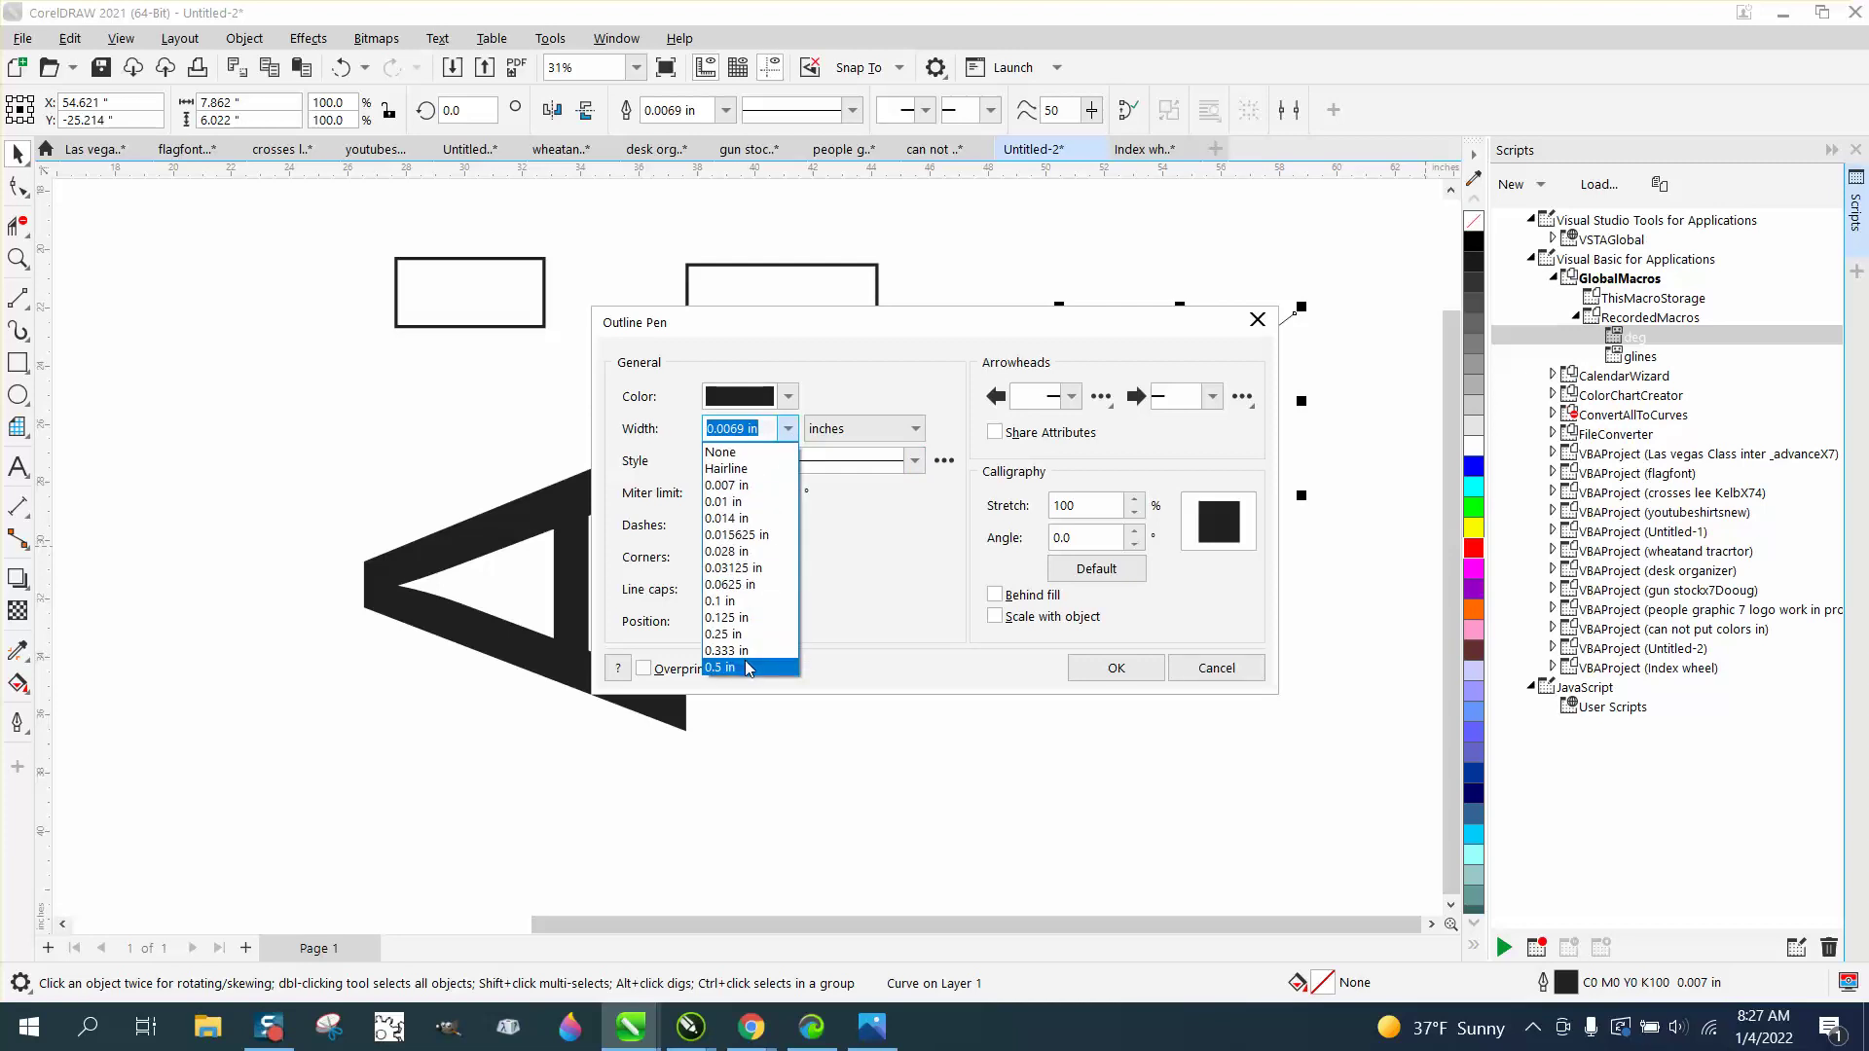
left_click(740, 668)
left_click(1102, 664)
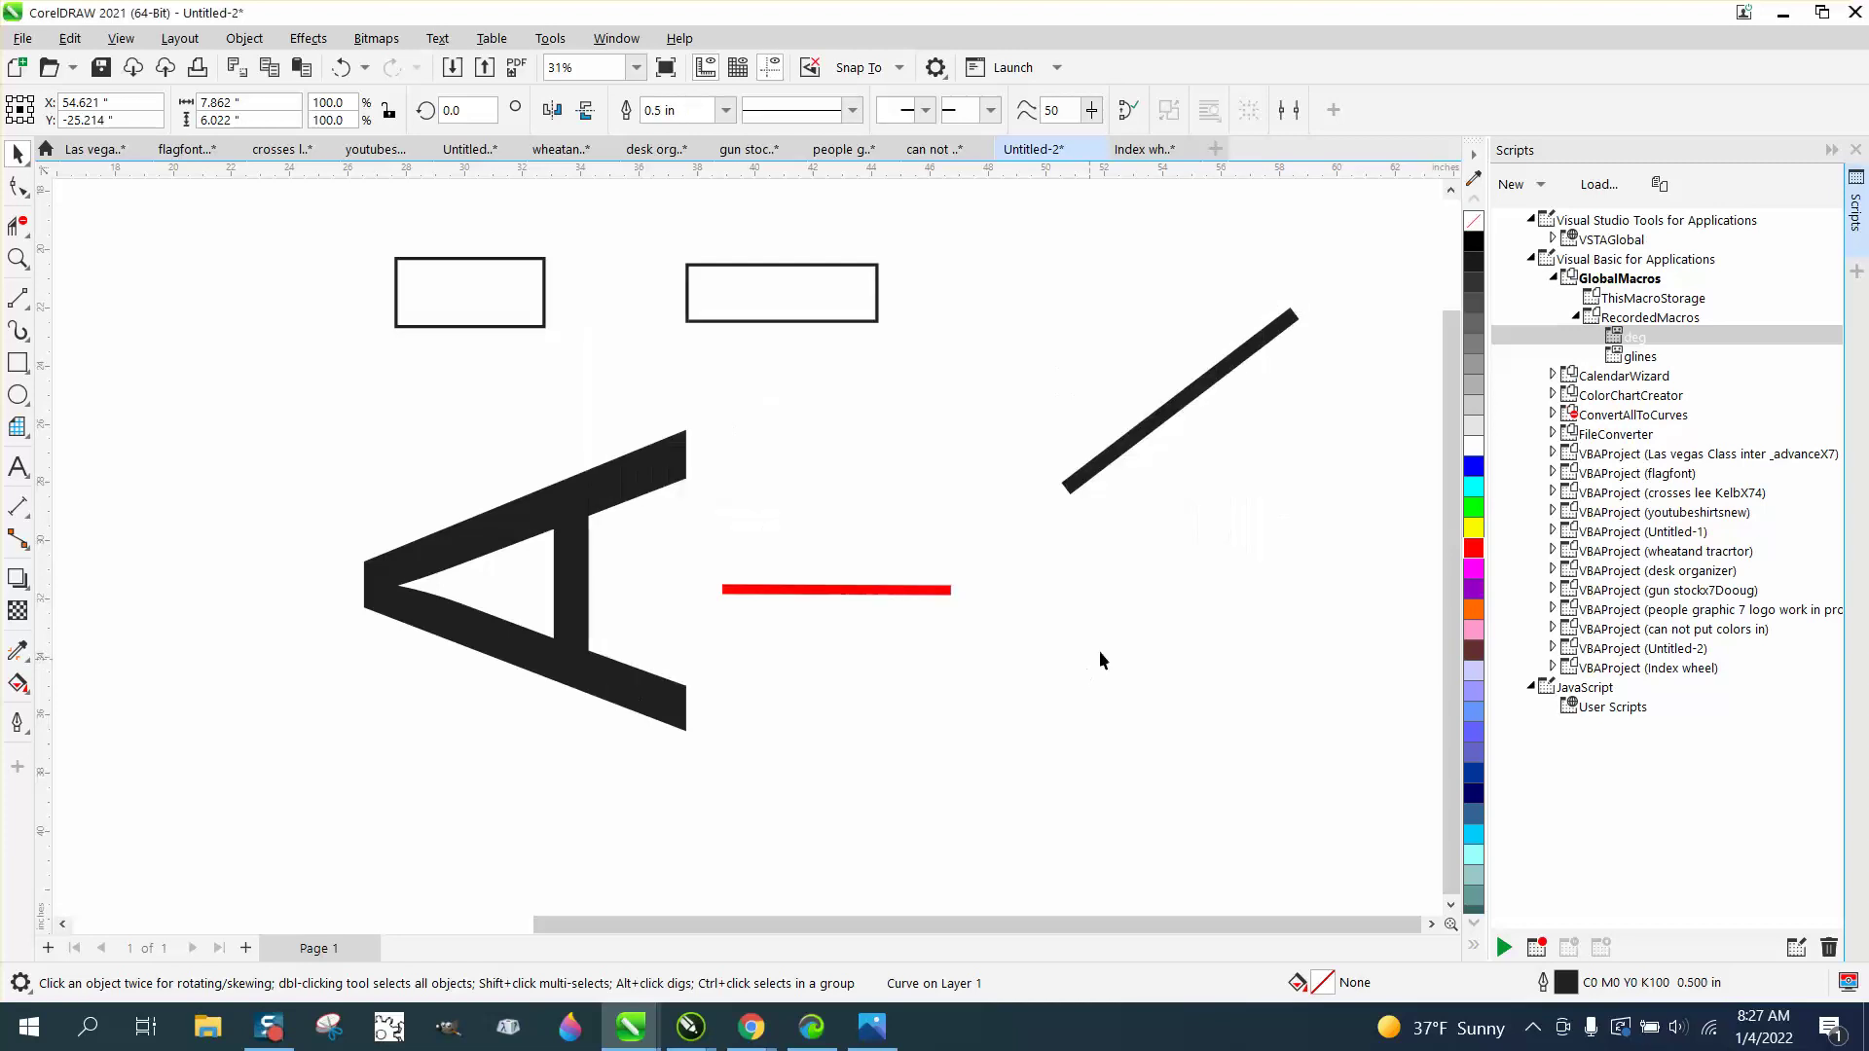
- Try the 90-degree rotation on the thick diagonal line and undo it
left_click(1183, 403)
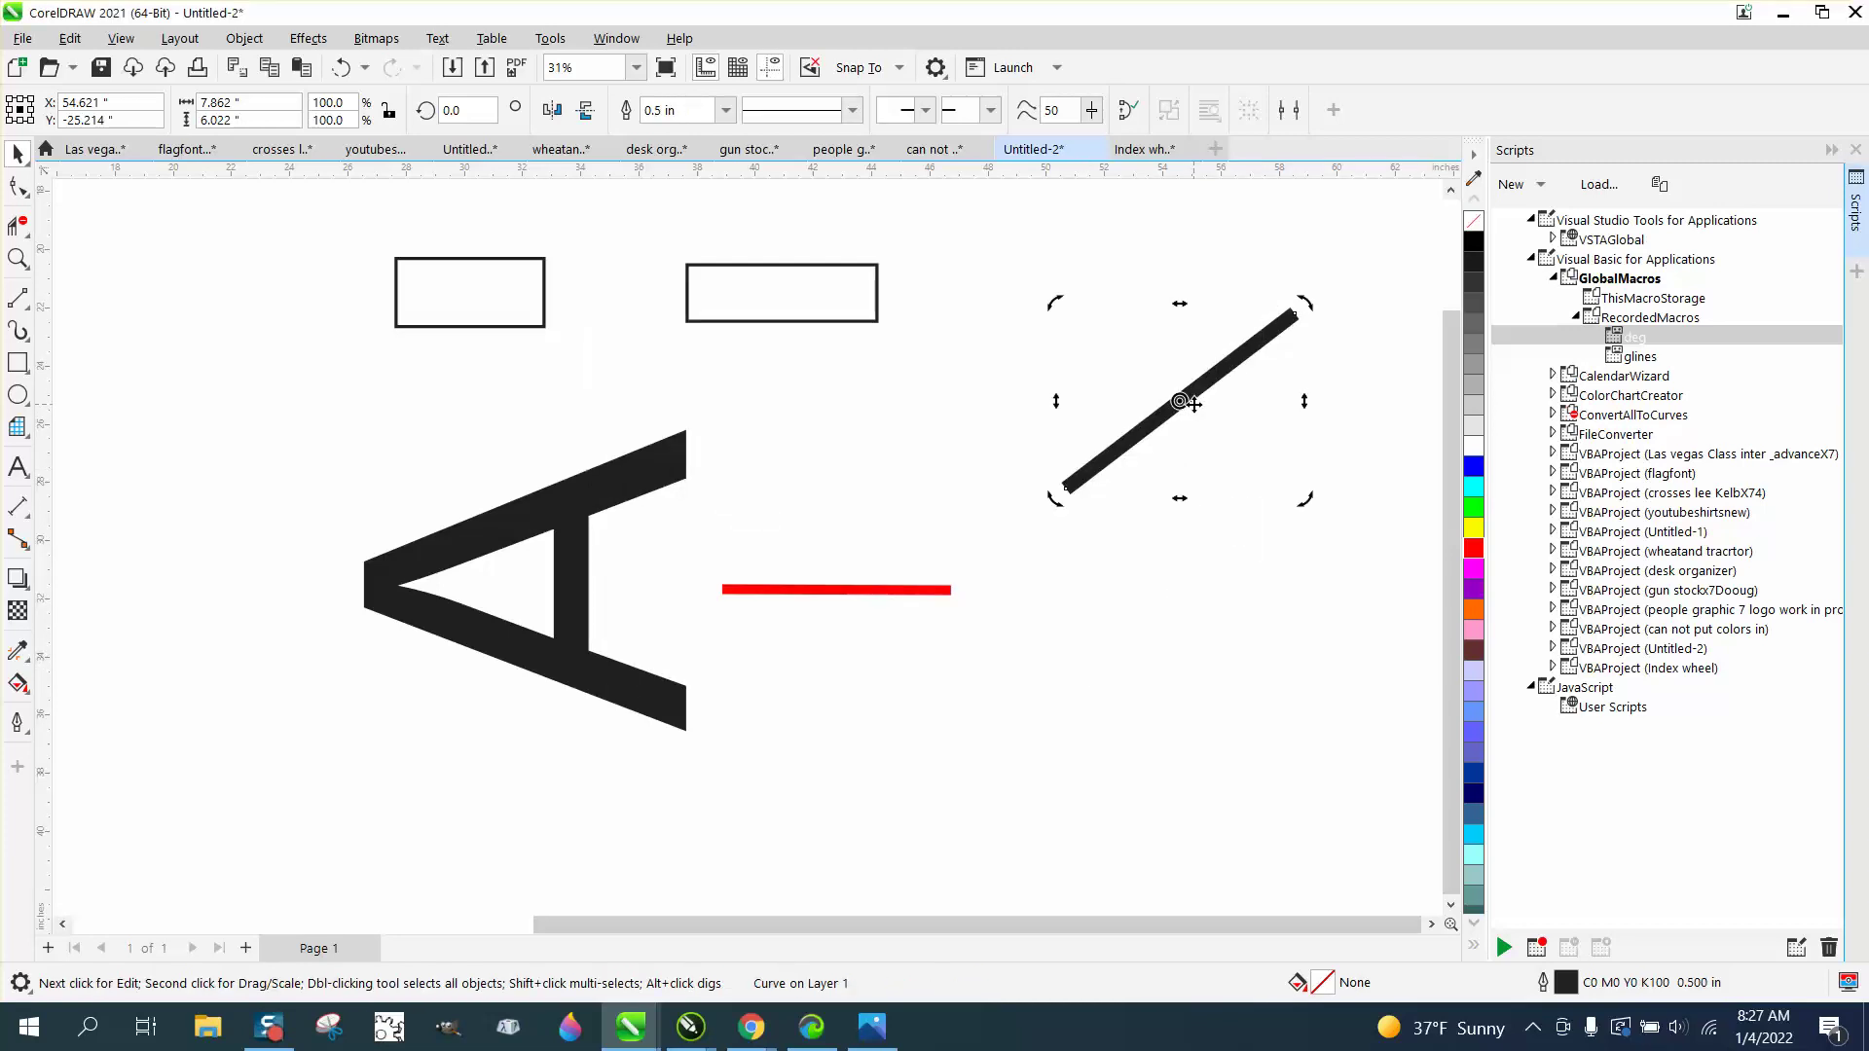
key("ctrl+r")
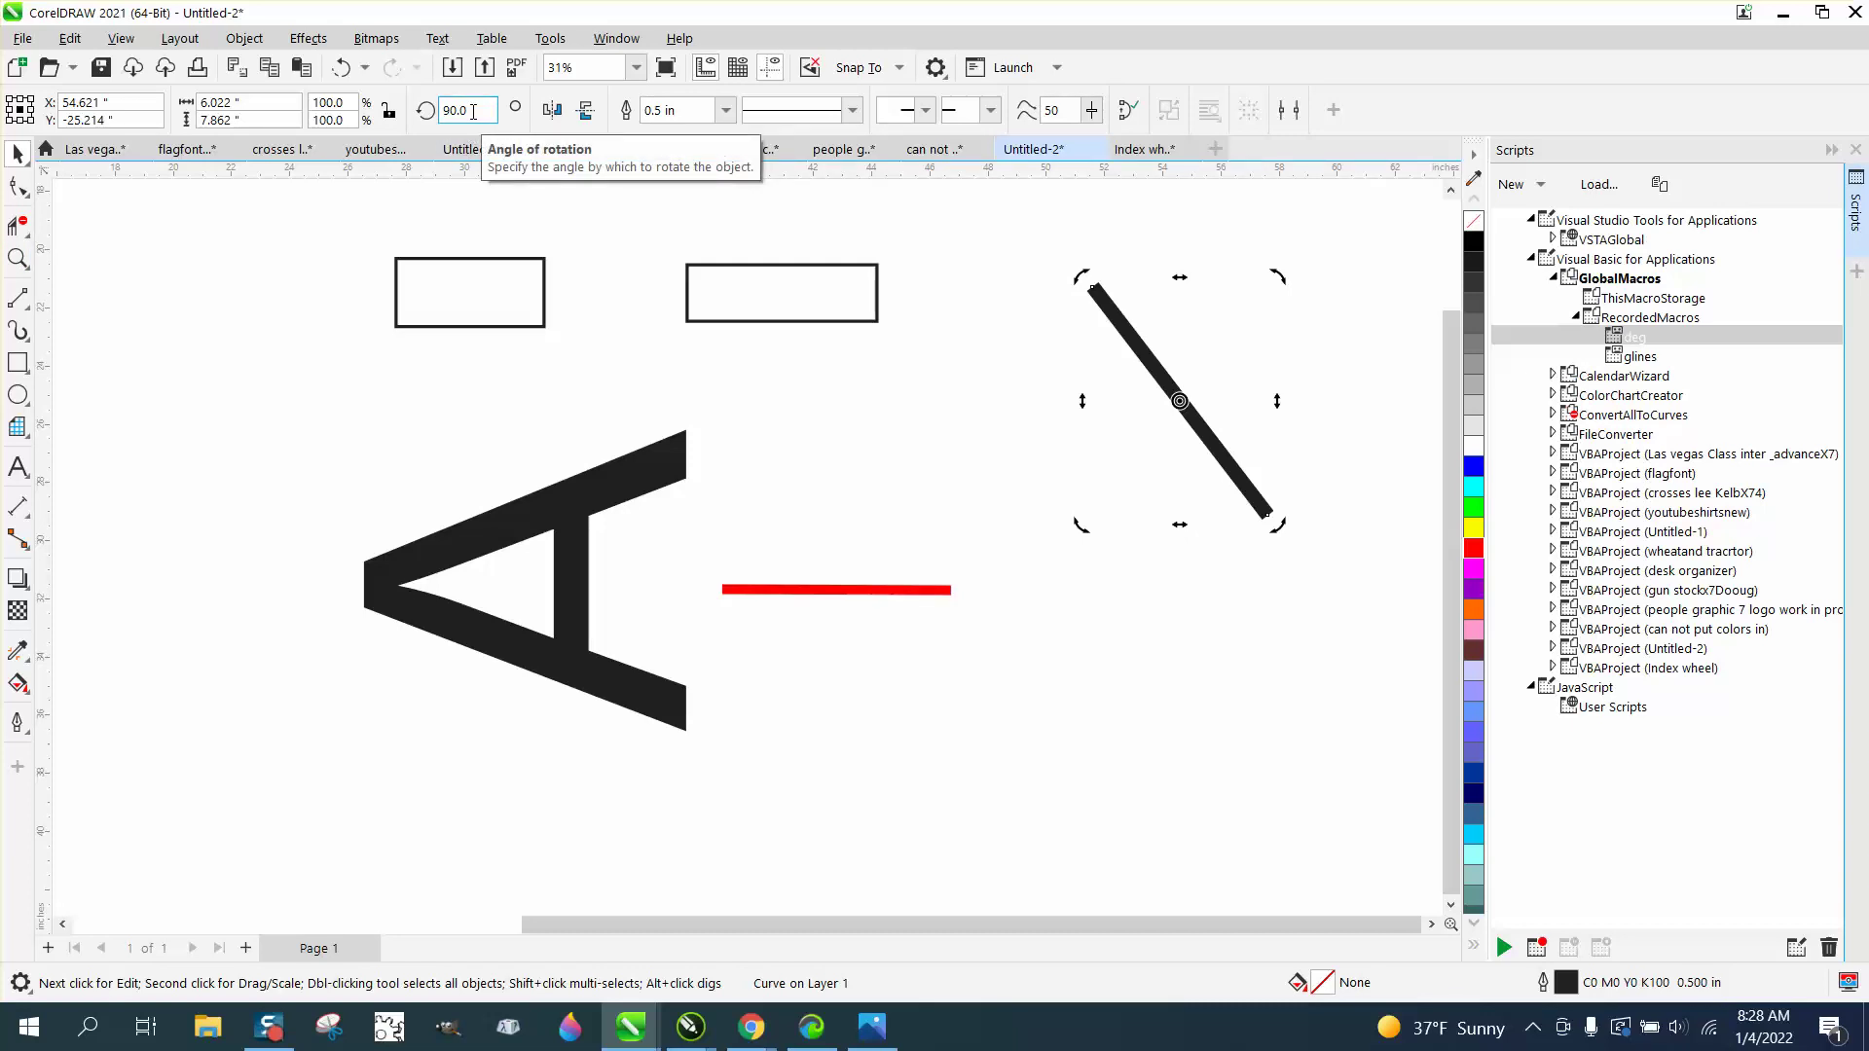
left_click(340, 67)
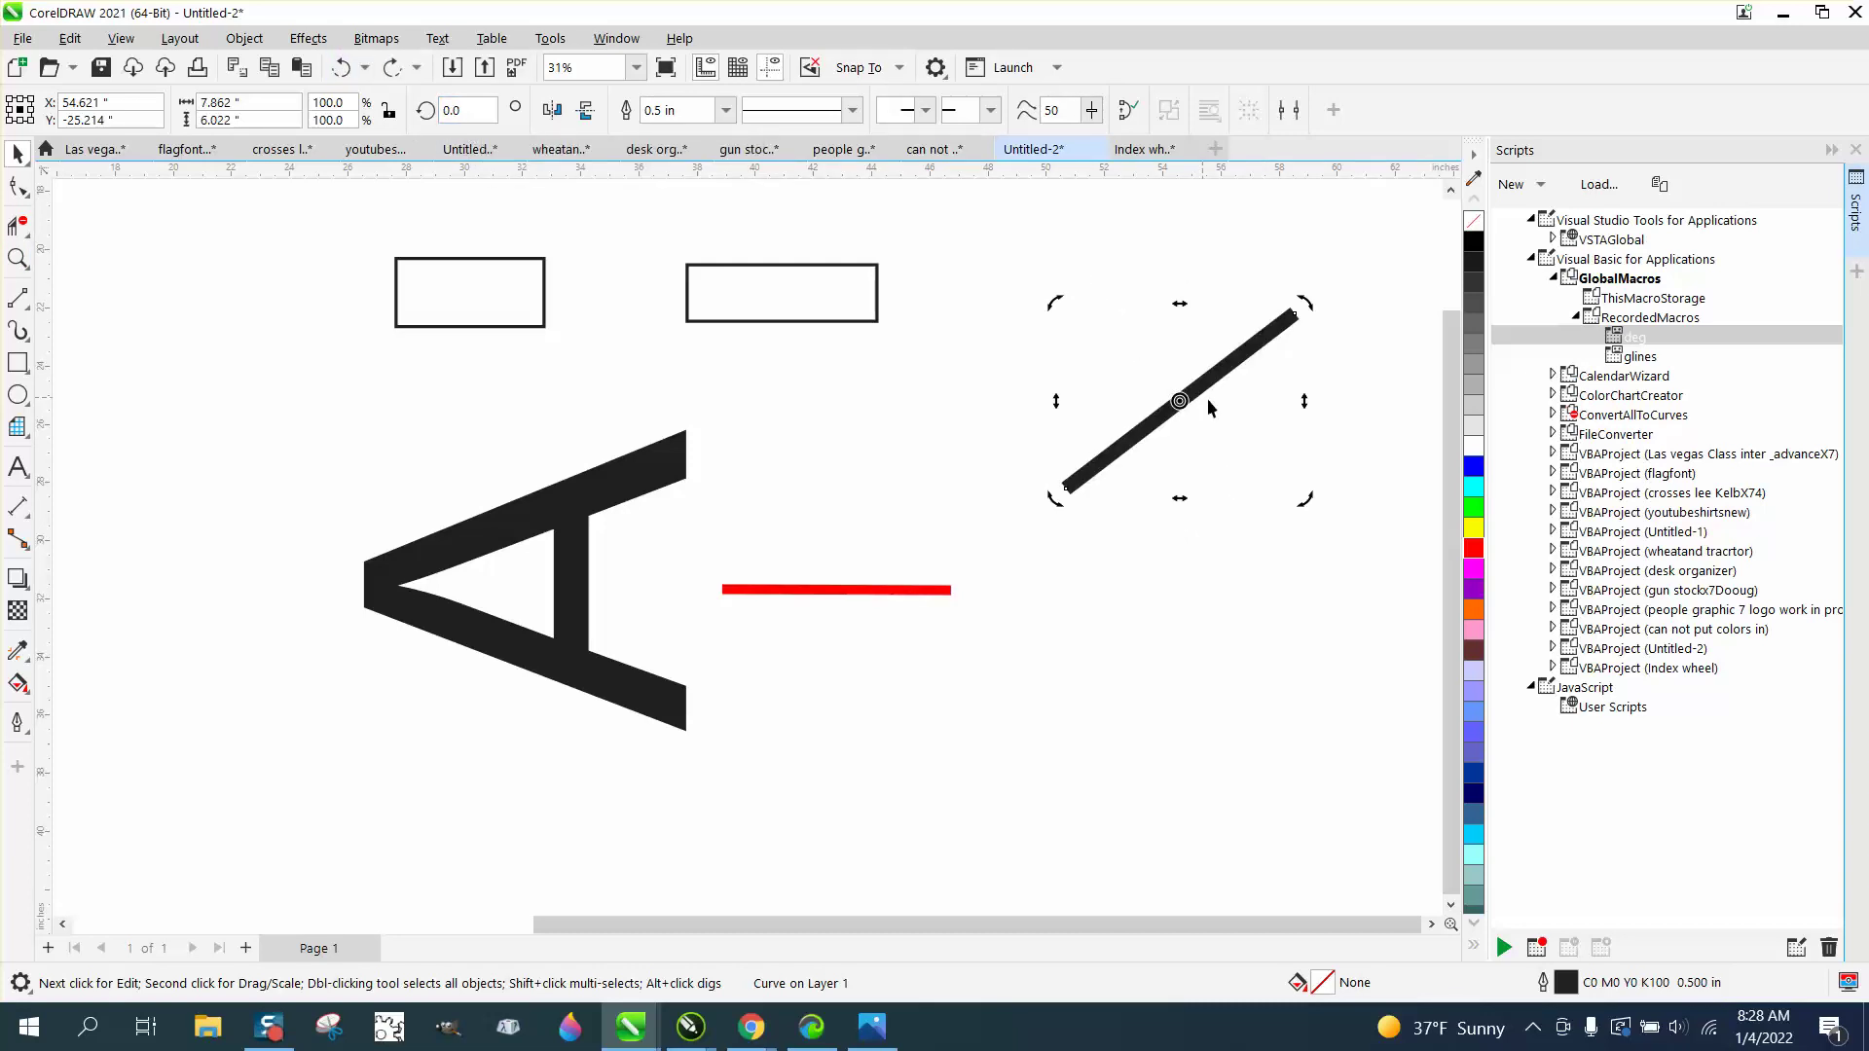
- Reselect the diagonal line and set its angle of rotation to 90 degrees
left_click(1265, 421)
left_click(1212, 371)
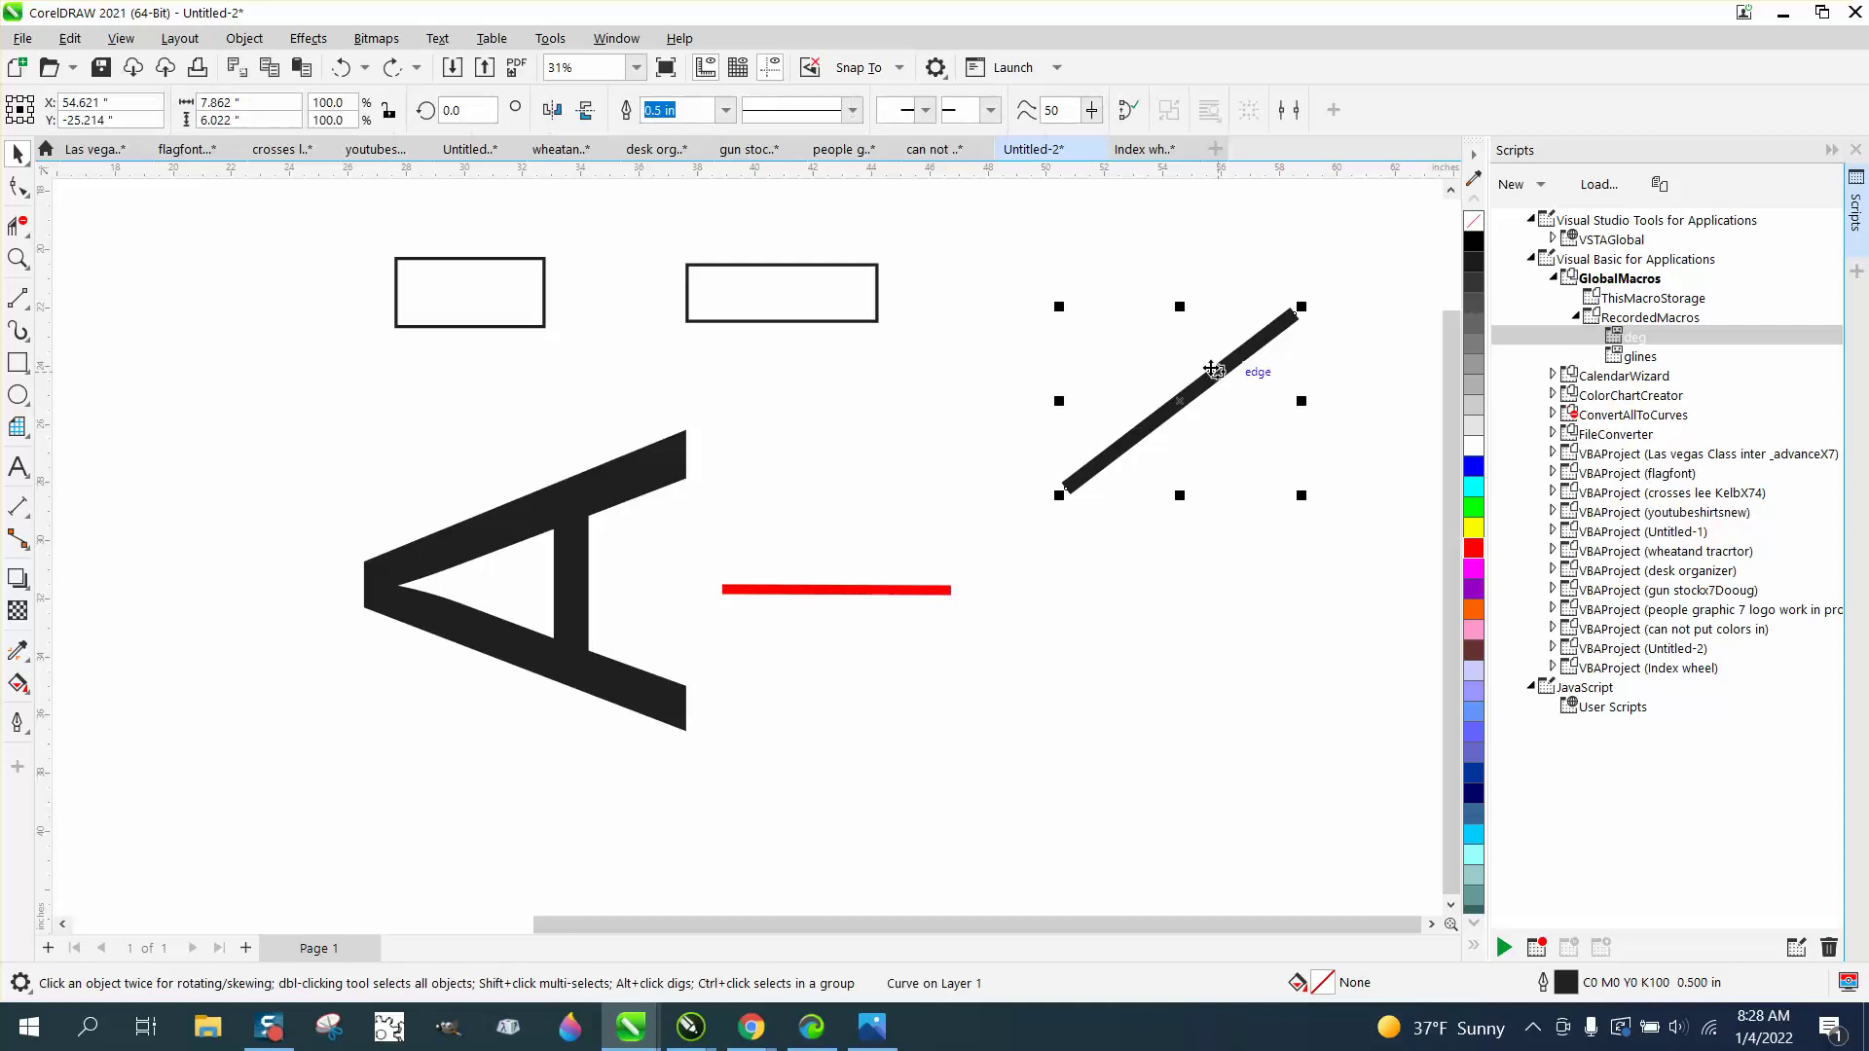
double_click(457, 110)
type("90")
key("Return")
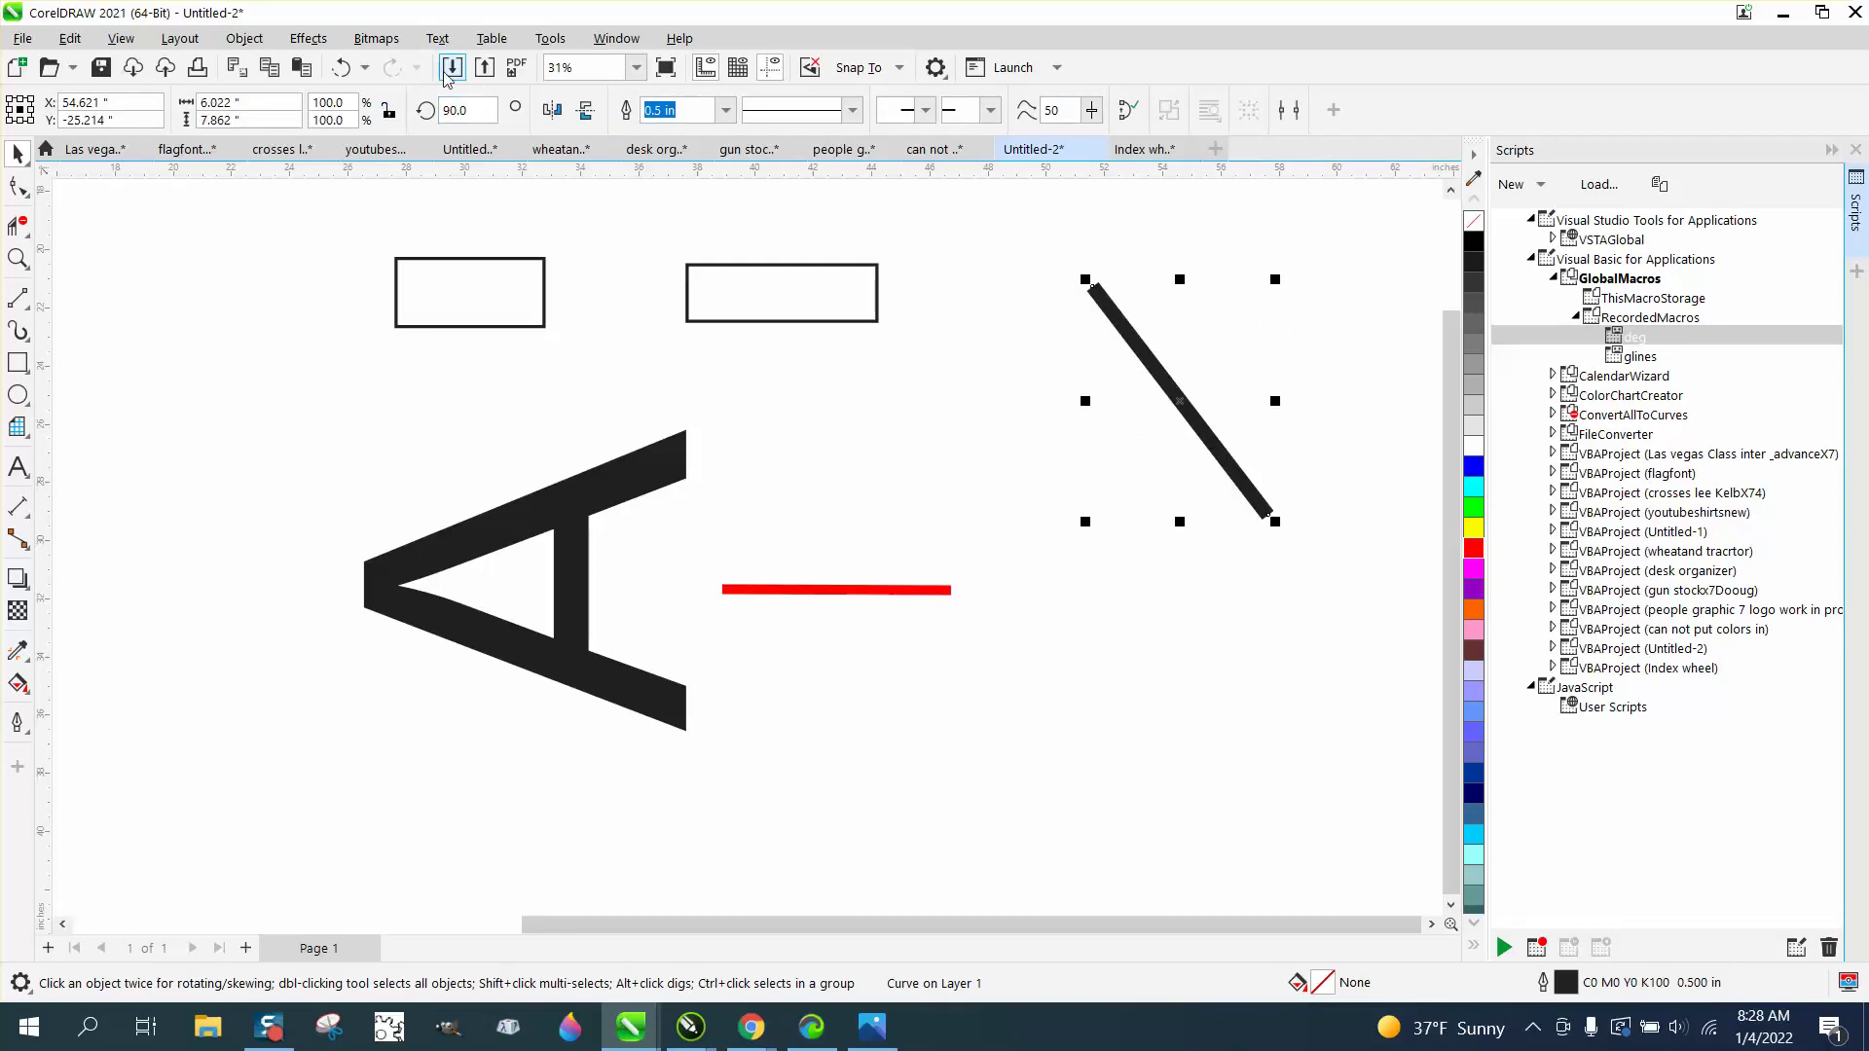
- Undo the diagonal line's rotation, restore the 90-degree rotation, and deselect the line
left_click(341, 68)
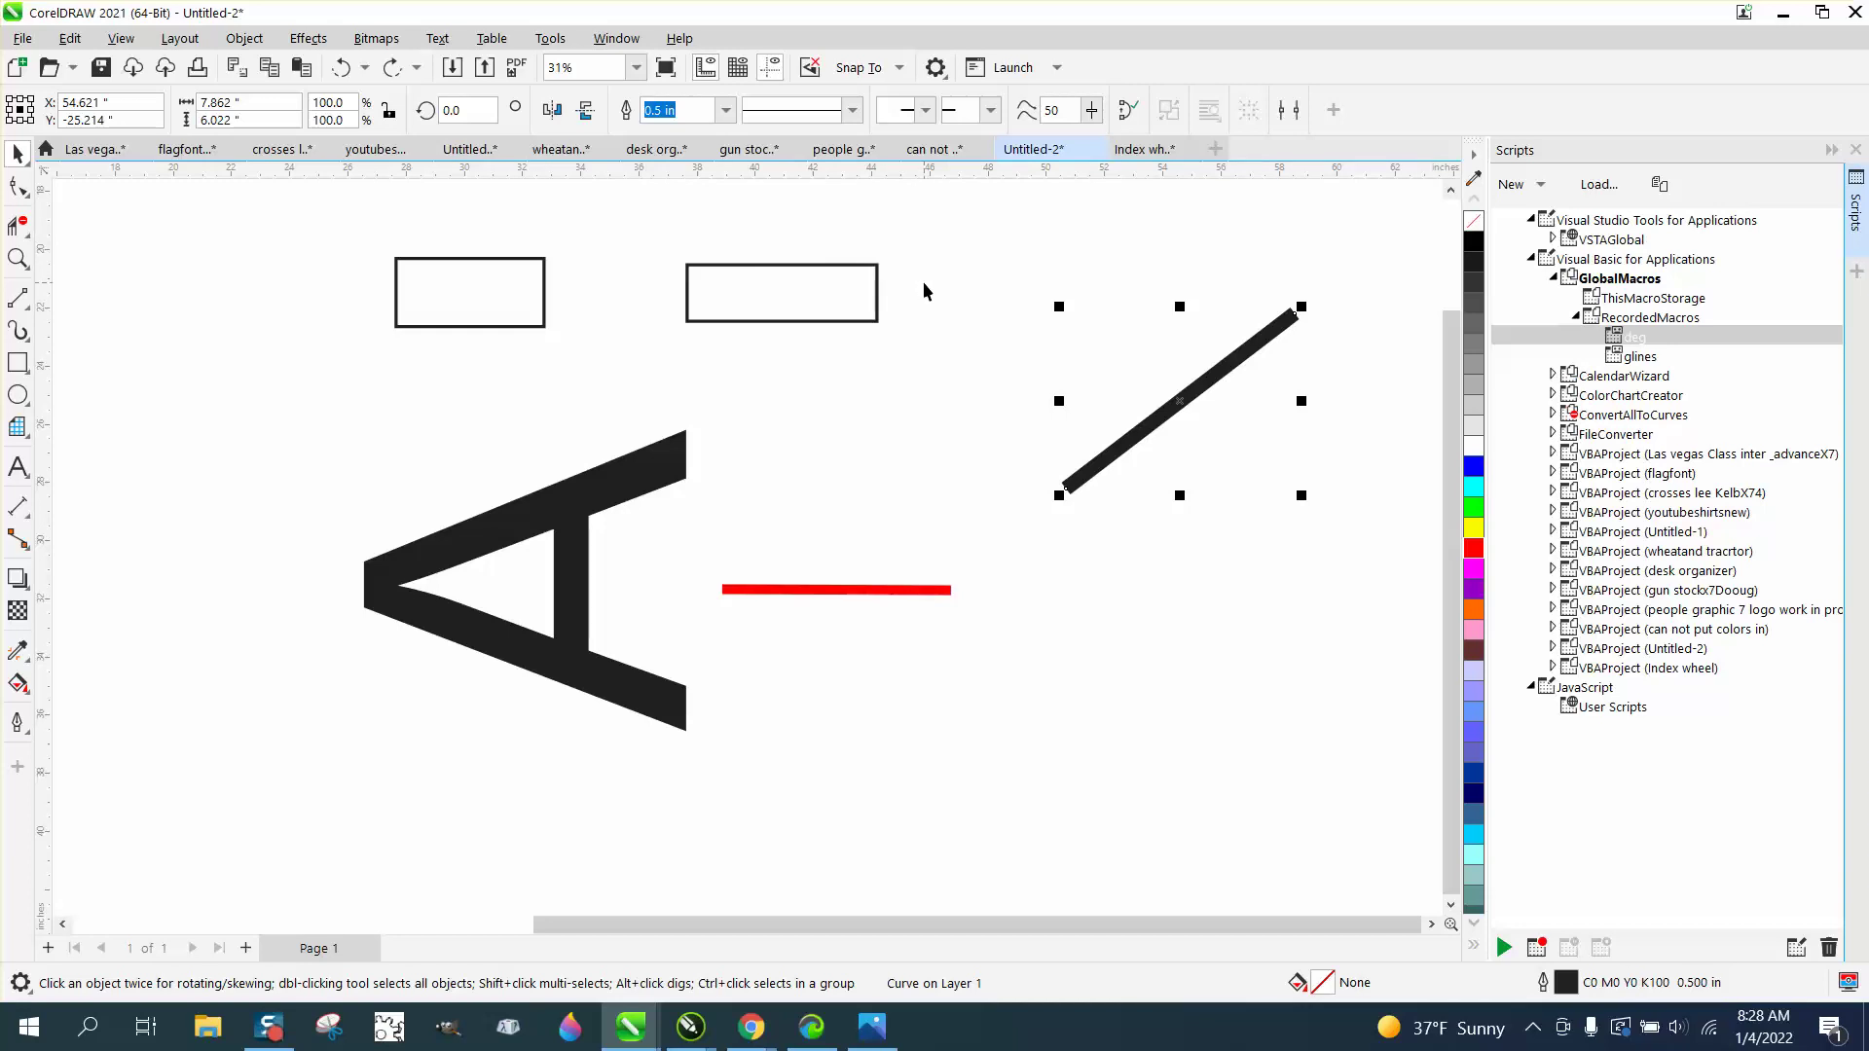
key("ctrl+shift+z")
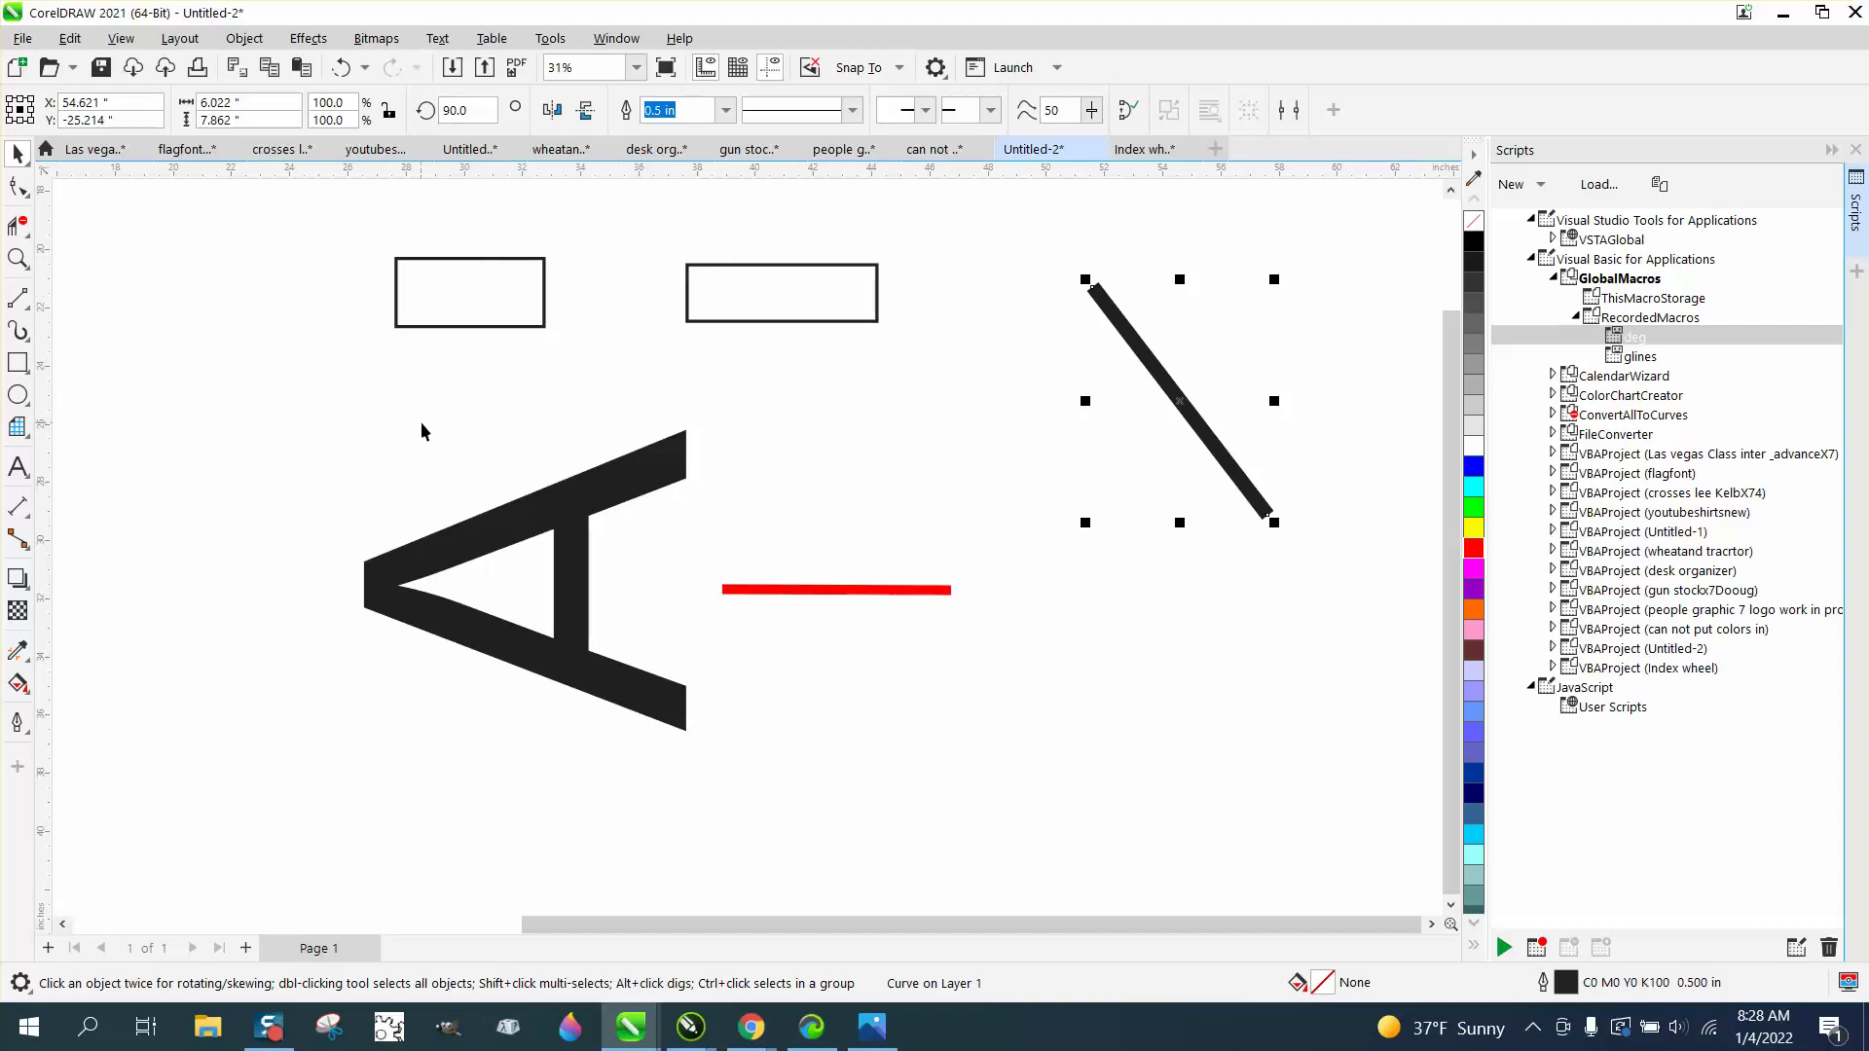
left_click(755, 466)
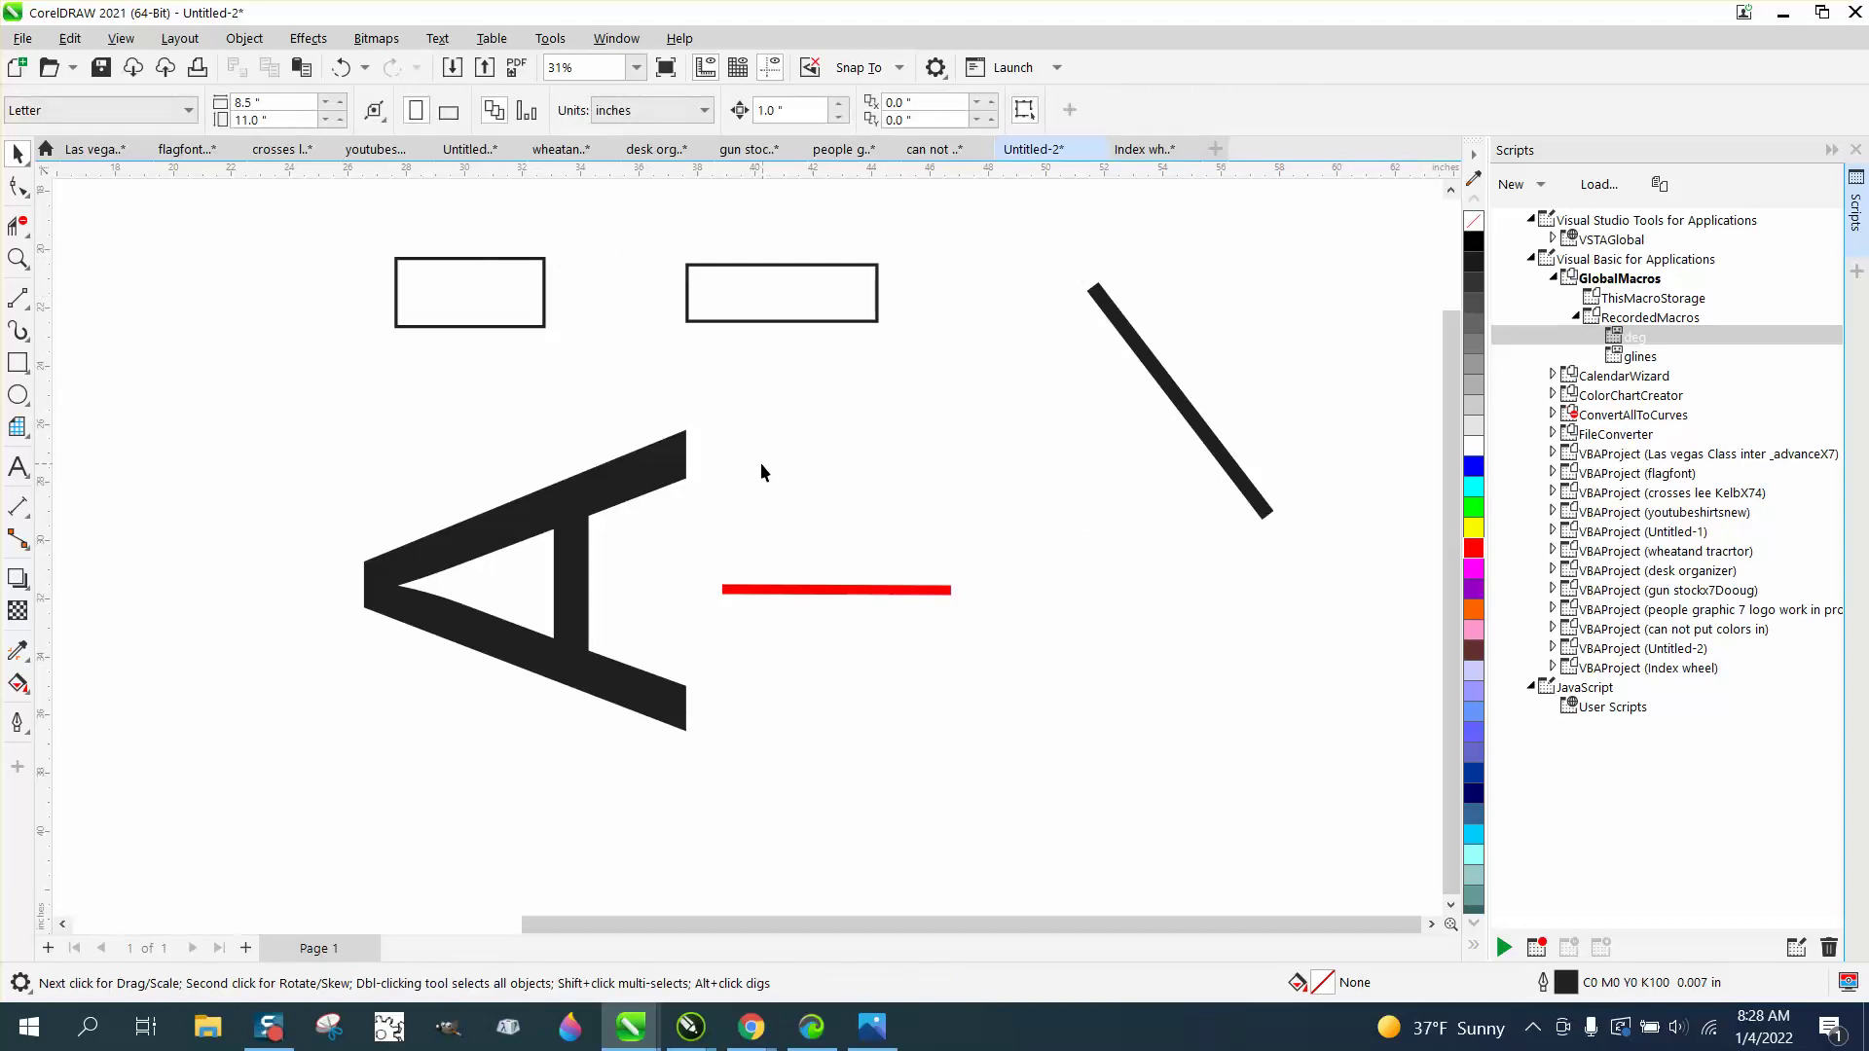